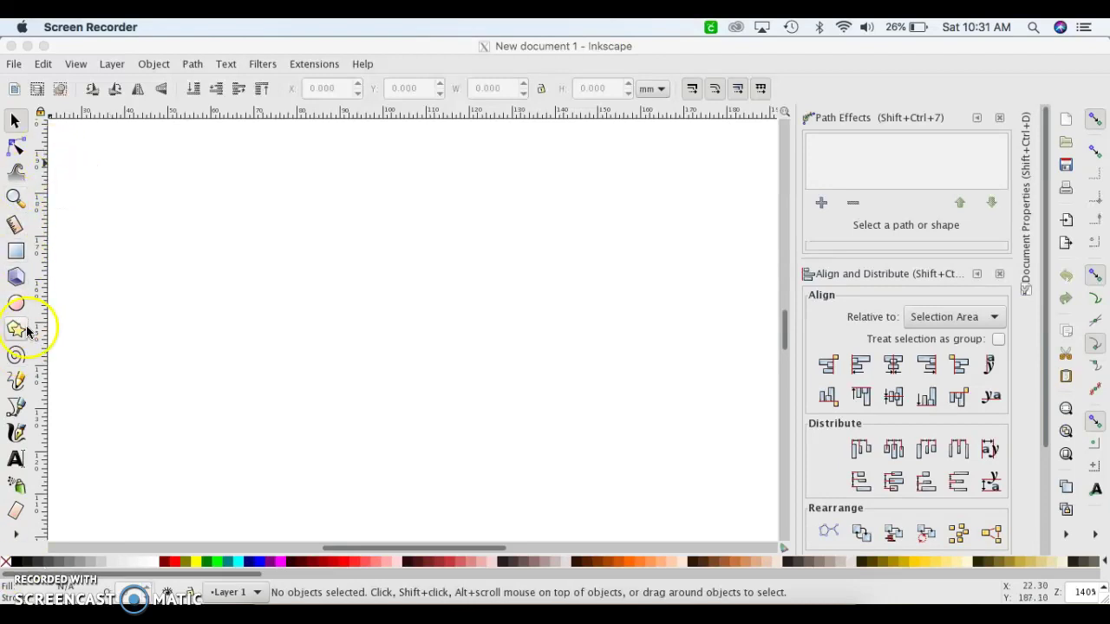
Write 'Feliz' as a text object in the middle of the canvas
{"action": "left_click", "coordinate": [17, 455]}
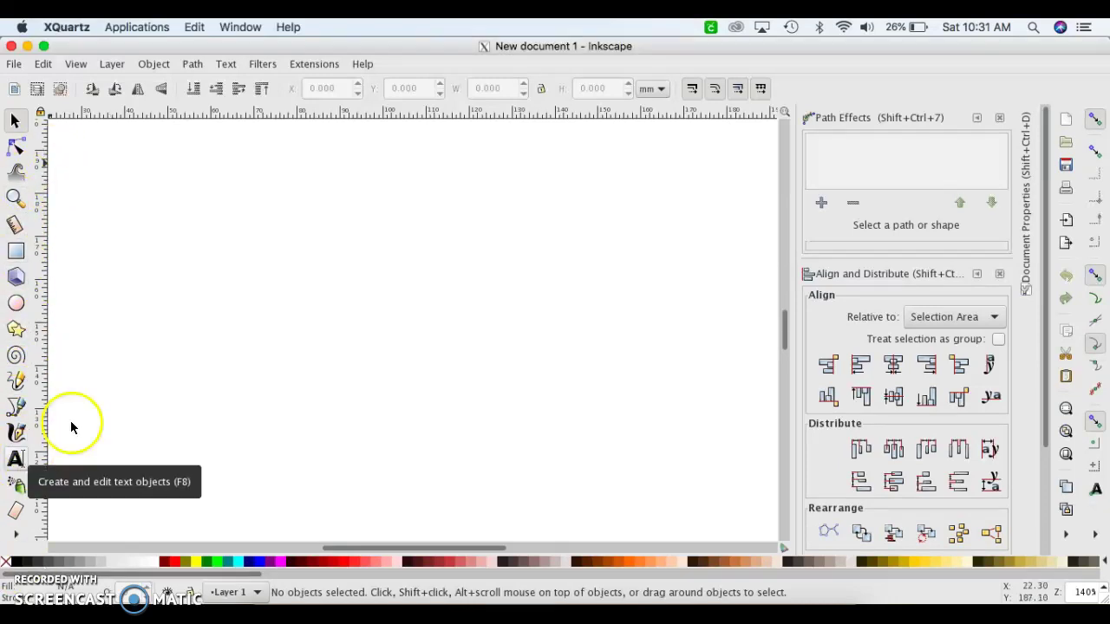
{"action": "left_click", "coordinate": [17, 460]}
{"action": "left_click", "coordinate": [248, 319]}
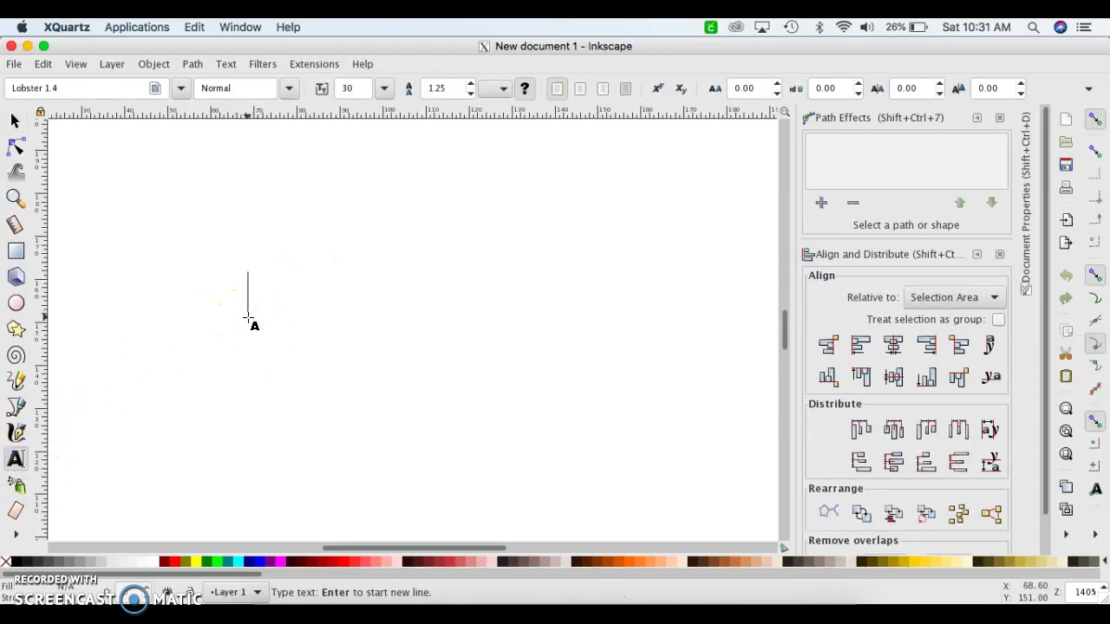
{"action": "type", "text": "Feliz"}
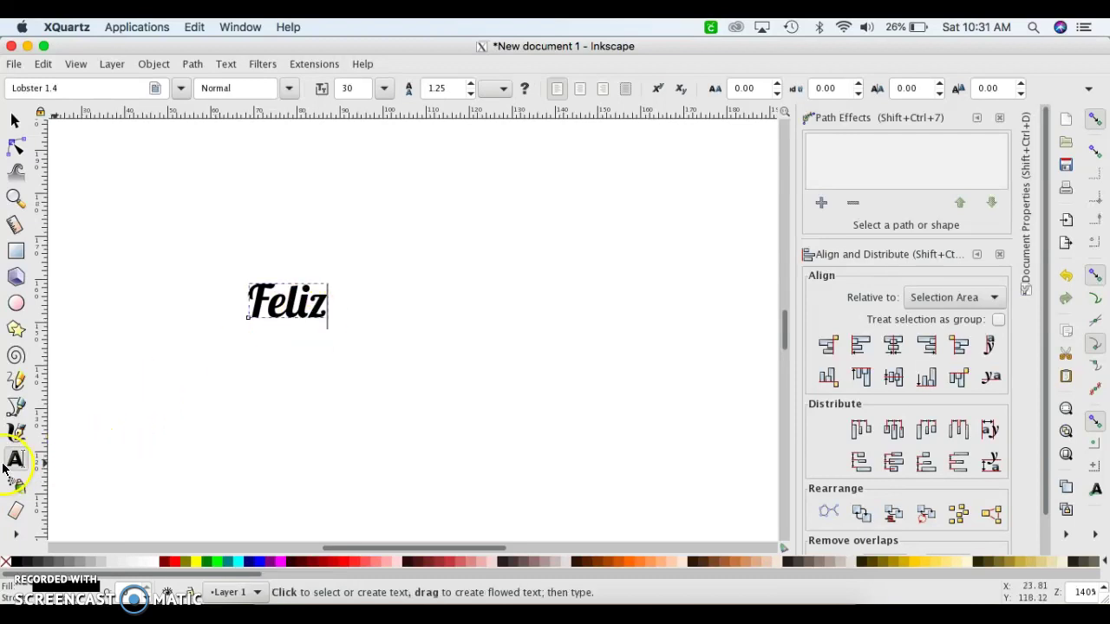
Add 'Cumpleanos' below Feliz, fixing a typo, with the recipient's name on a second line
{"action": "left_click", "coordinate": [294, 350]}
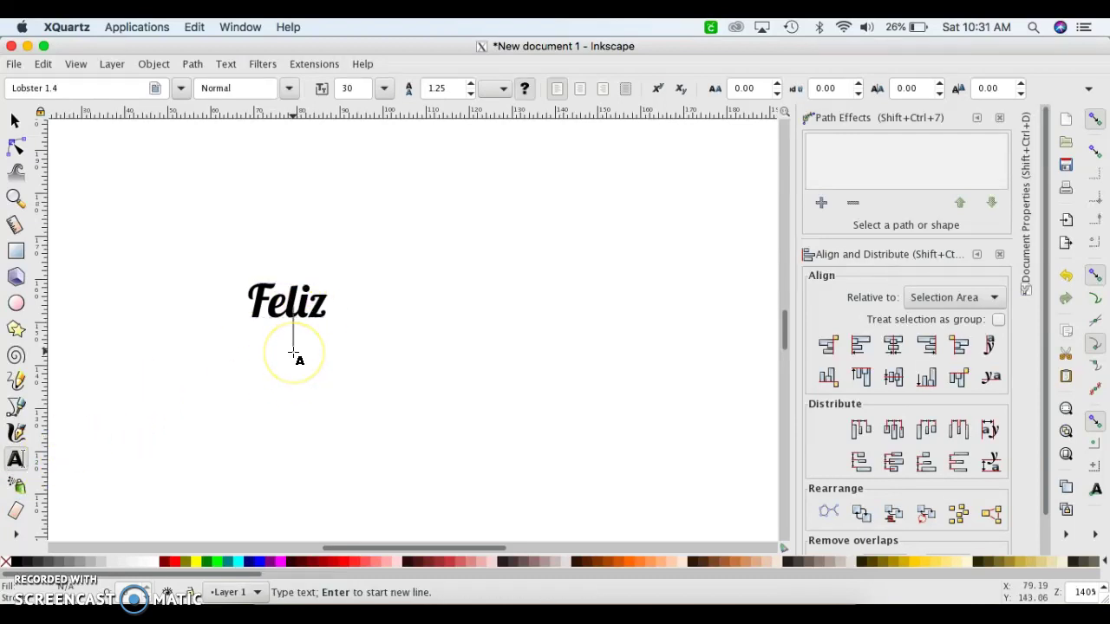
{"action": "type", "text": "Cump"}
{"action": "key", "text": "BackSpace"}
{"action": "key", "text": "BackSpace"}
{"action": "key", "text": "BackSpace"}
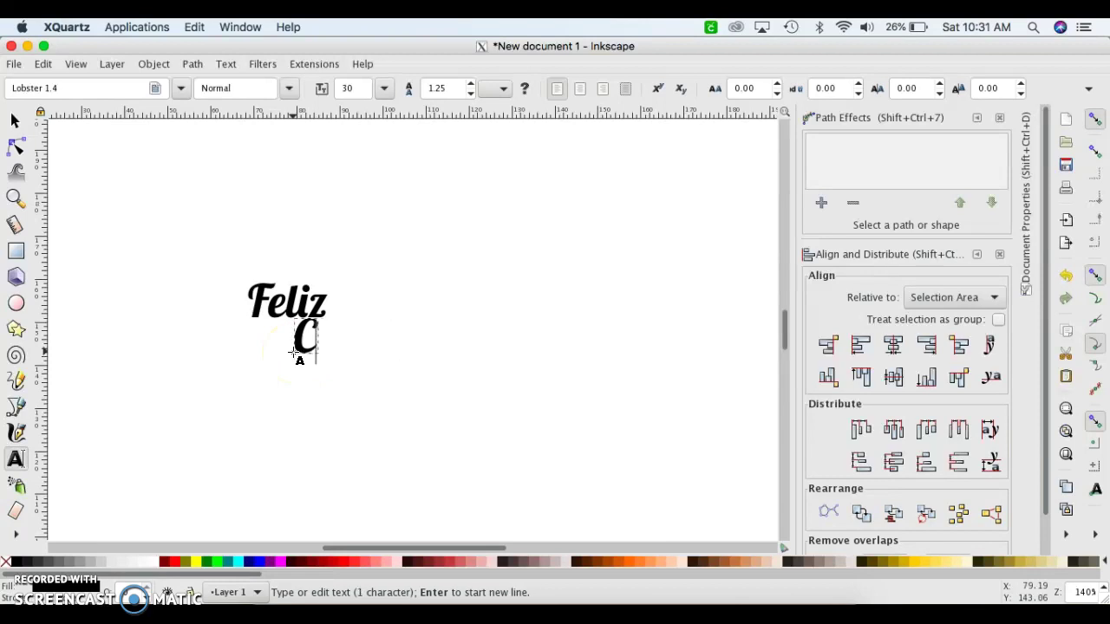
{"action": "type", "text": "umplean"}
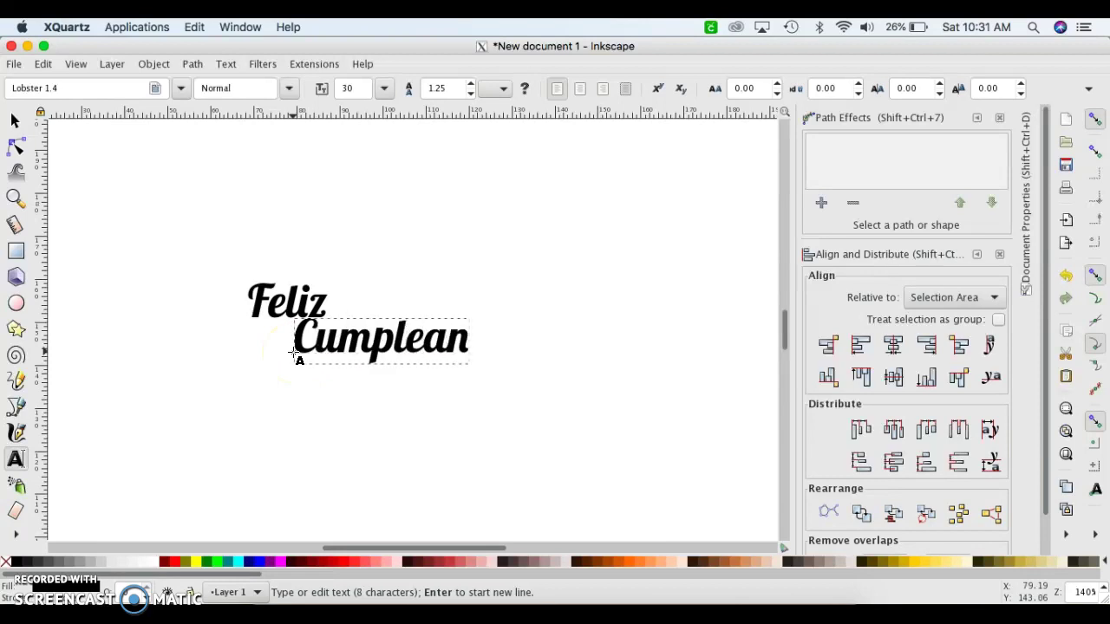
{"action": "type", "text": "os"}
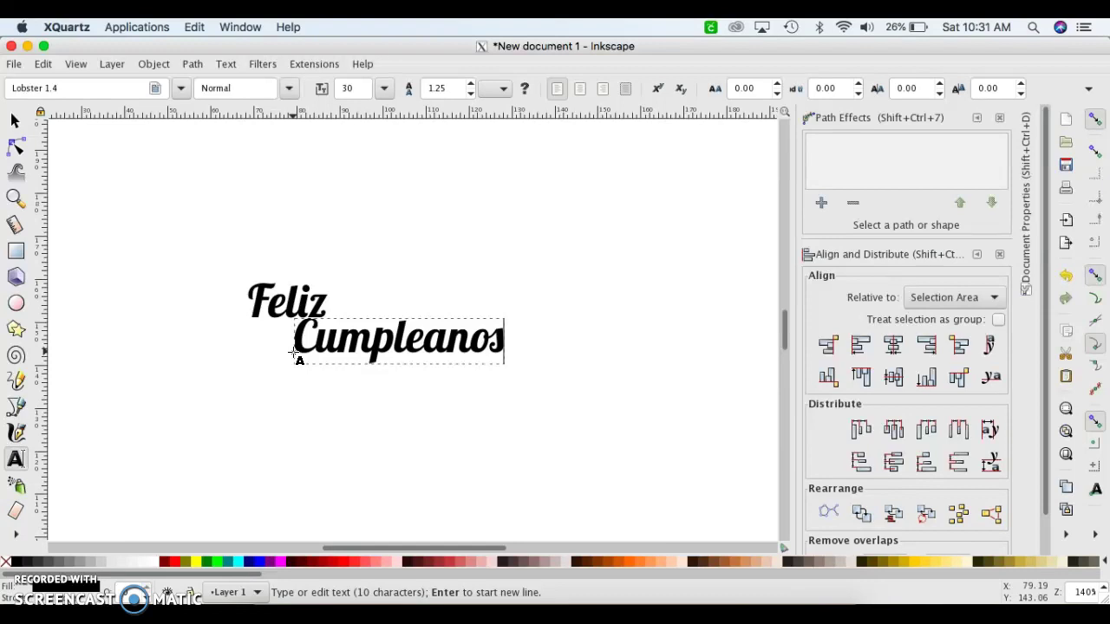
{"action": "key", "text": "Return"}
{"action": "type", "text": "Maria"}
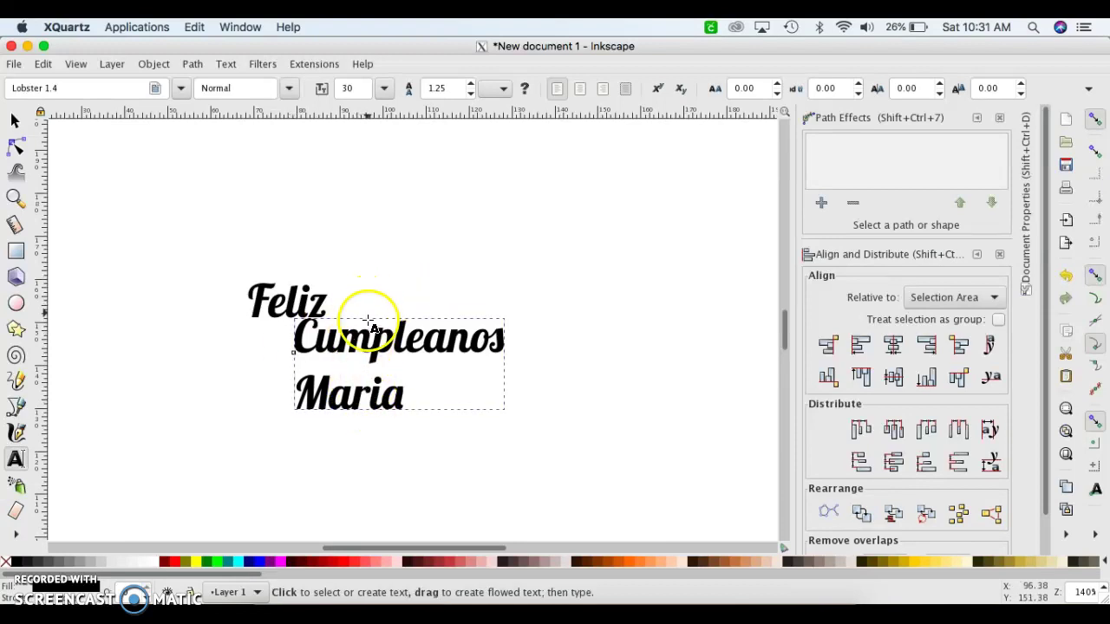
Move the recipient's name into its own text object, stepping down right of Cumpleanos
{"action": "left_click", "coordinate": [365, 392]}
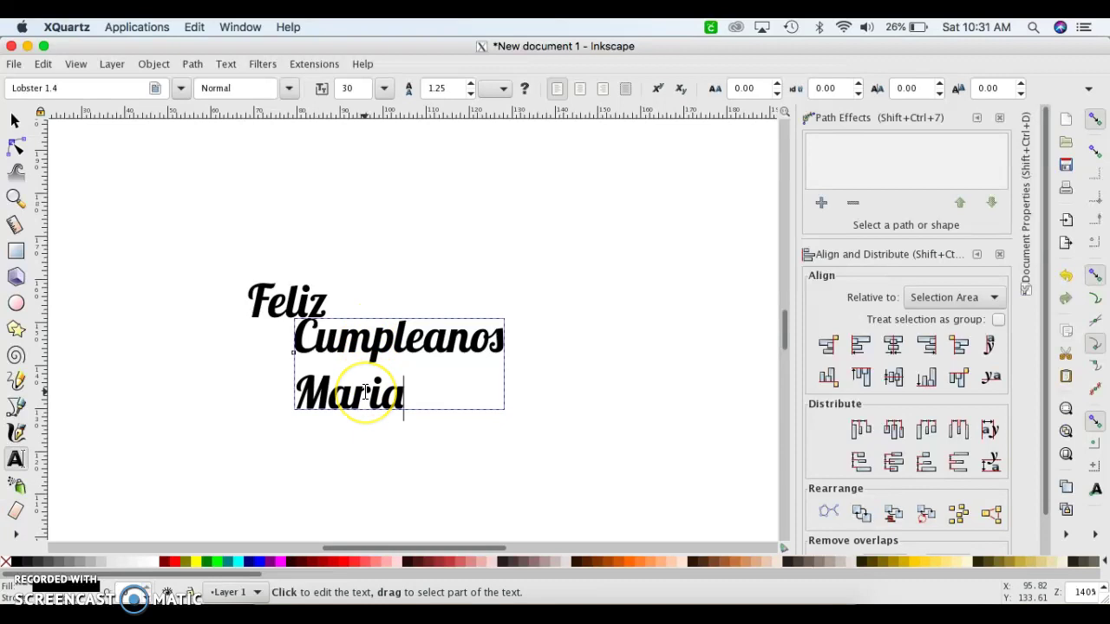
{"action": "key", "text": "BackSpace"}
{"action": "key", "text": "BackSpace"}
{"action": "key", "text": "BackSpace"}
{"action": "key", "text": "BackSpace"}
{"action": "key", "text": "BackSpace"}
{"action": "key", "text": "BackSpace"}
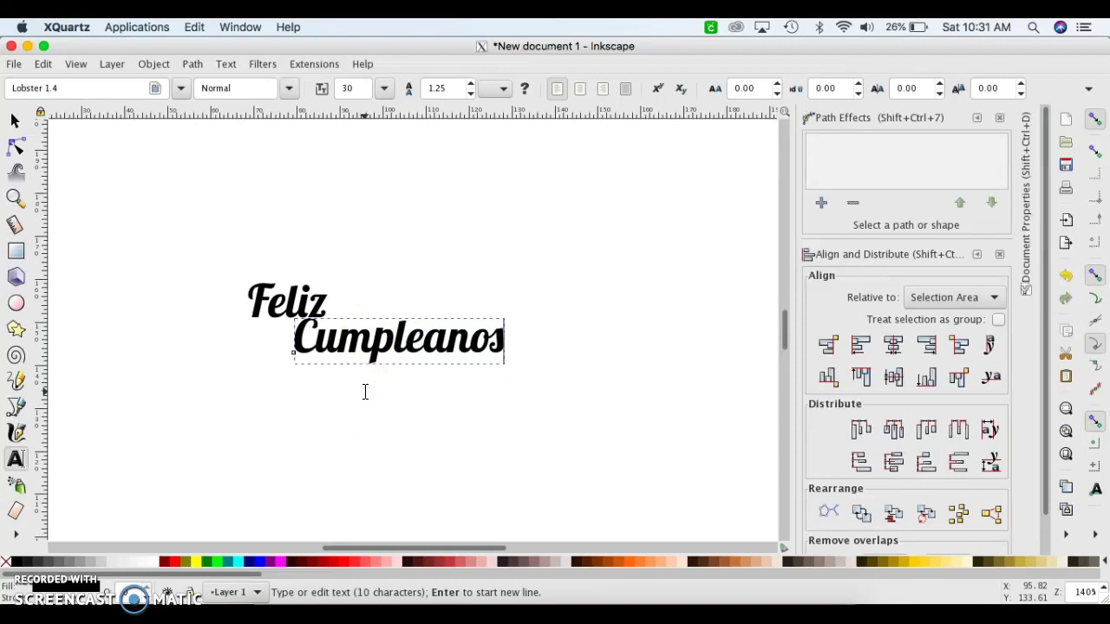
{"action": "left_click", "coordinate": [387, 390]}
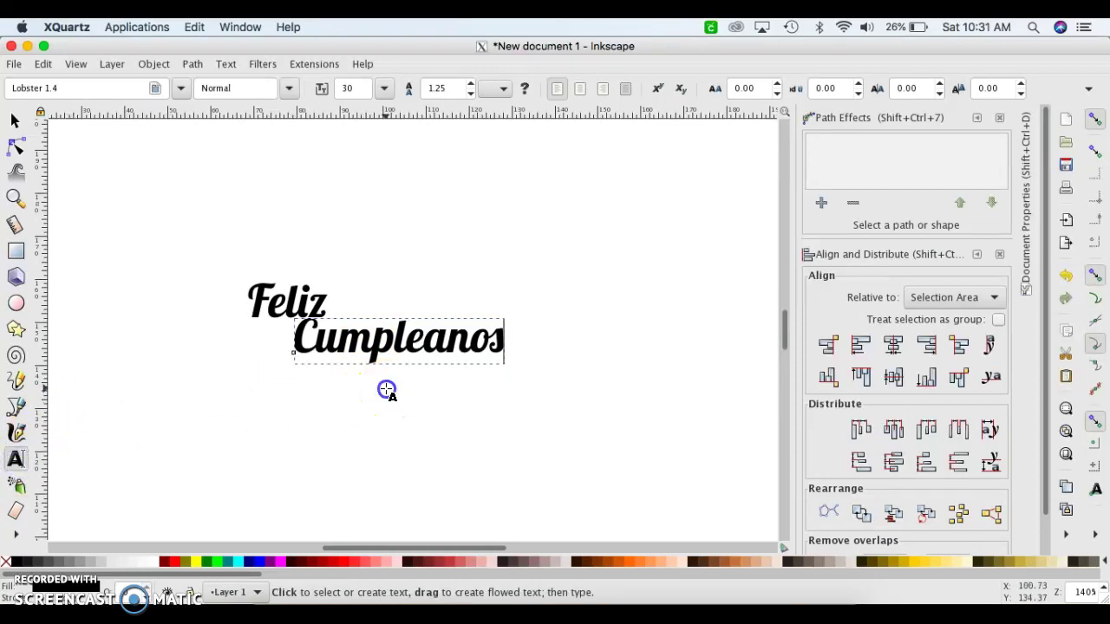
{"action": "type", "text": "mar"}
{"action": "key", "text": "BackSpace"}
{"action": "key", "text": "BackSpace"}
{"action": "key", "text": "BackSpace"}
{"action": "type", "text": "Maria"}
{"action": "left_click", "coordinate": [455, 347]}
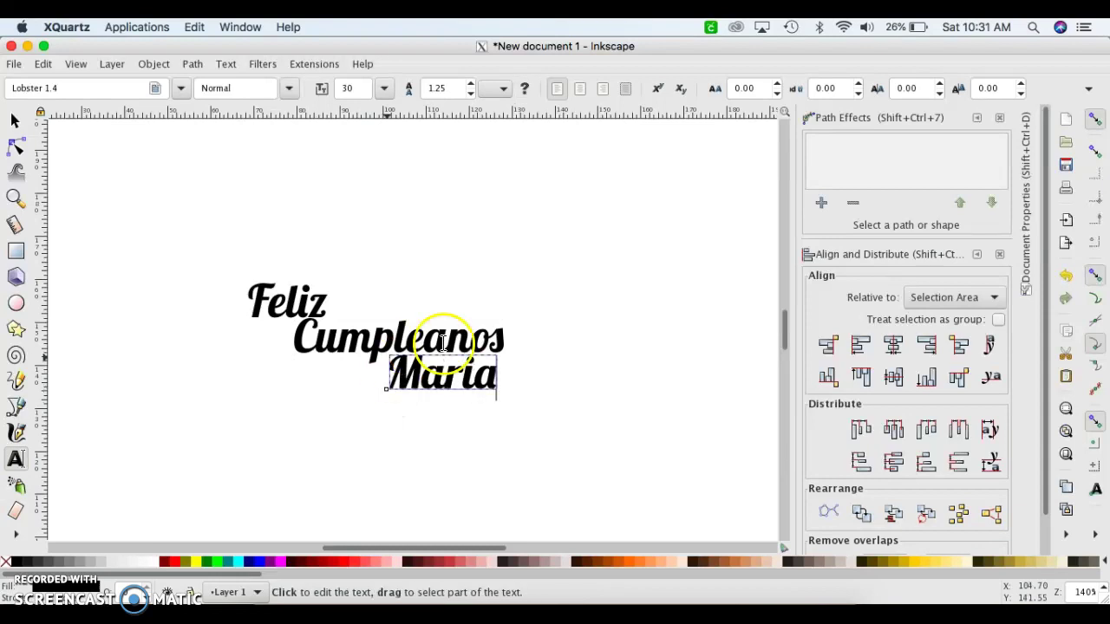
{"action": "left_click", "coordinate": [425, 464]}
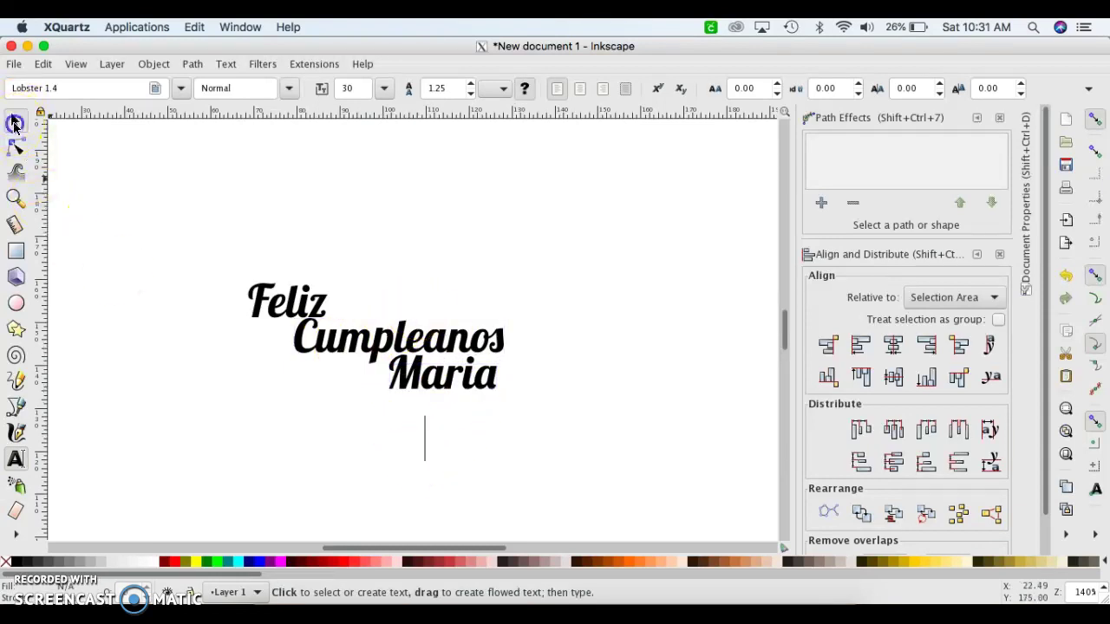
Drag Cumpleanos and the recipient's name left so they sit centred under Feliz
{"action": "left_click", "coordinate": [14, 122]}
{"action": "mouse_move", "coordinate": [368, 343]}
{"action": "left_mouse_down"}
{"action": "mouse_move", "coordinate": [290, 358]}
{"action": "mouse_move", "coordinate": [265, 343]}
{"action": "left_mouse_up"}
{"action": "left_click_drag", "start_coordinate": [409, 371], "coordinate": [255, 363]}
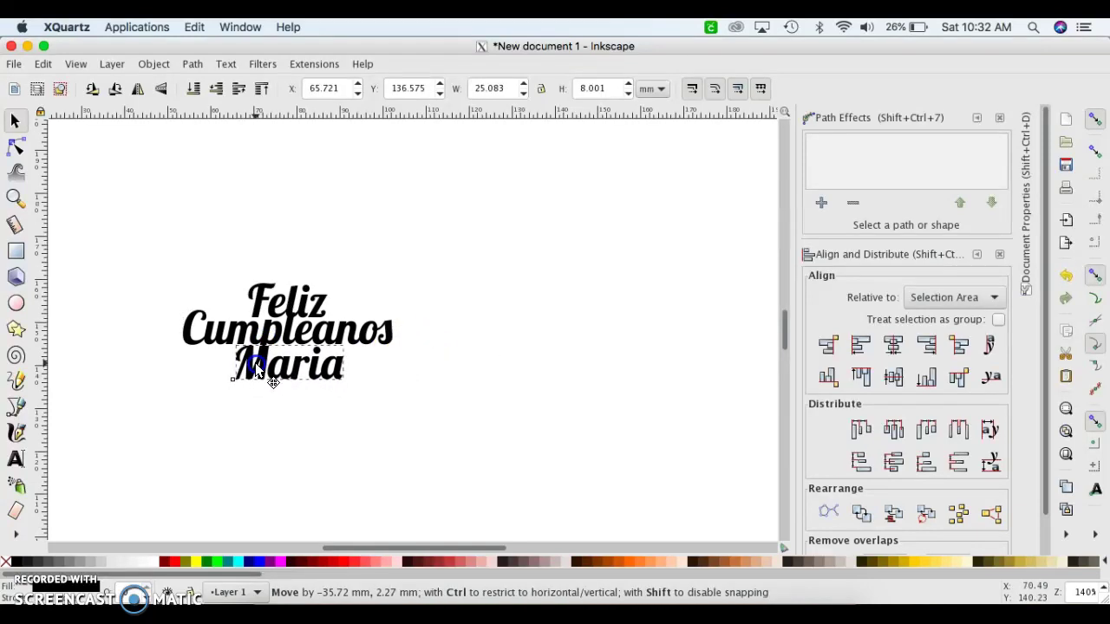
{"action": "left_click_drag", "start_coordinate": [255, 362], "coordinate": [251, 363]}
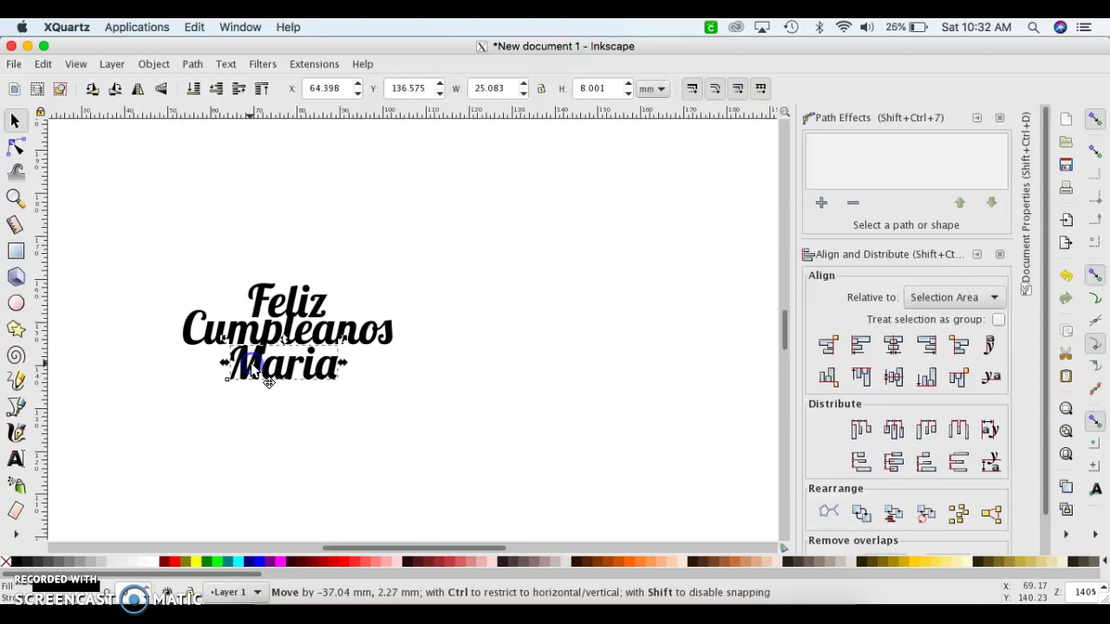
{"action": "left_click", "coordinate": [149, 468]}
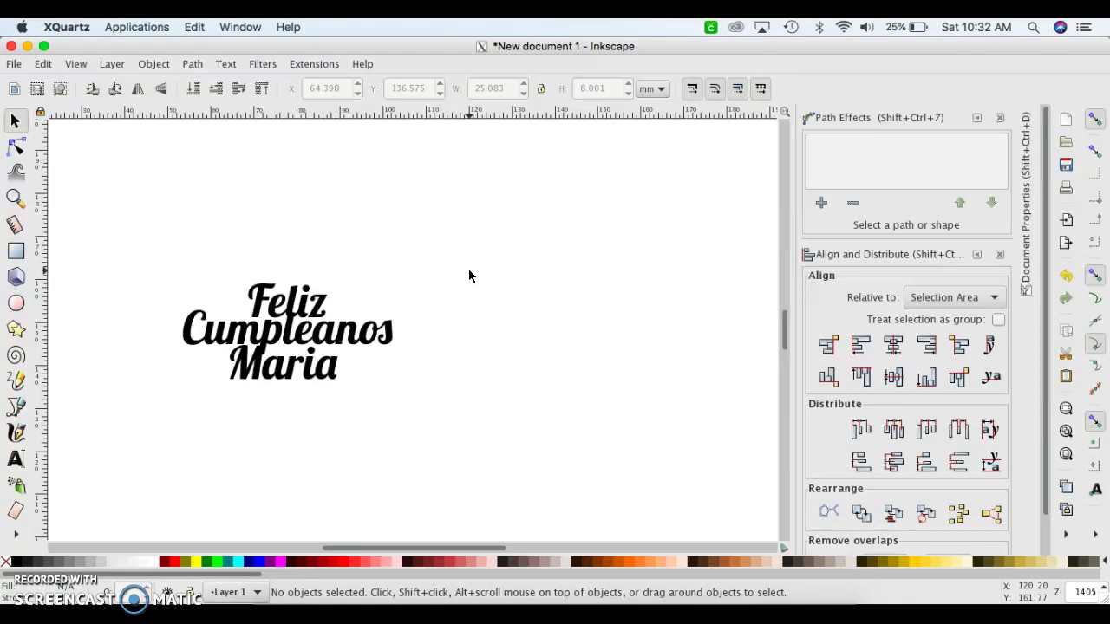
{"action": "key", "text": "shift+grave"}
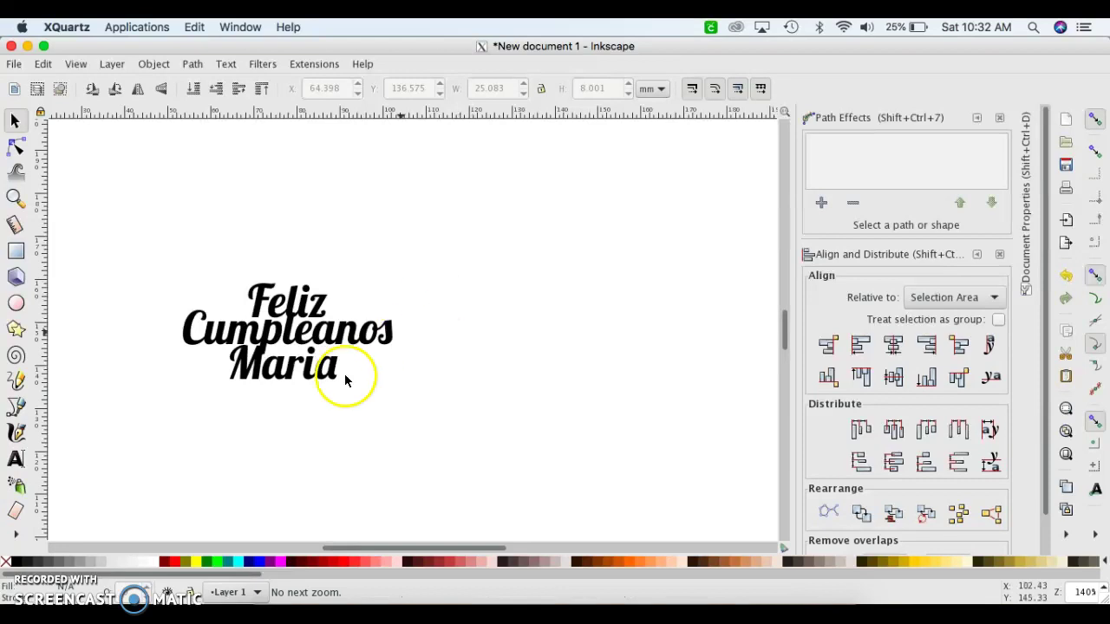
Add a ~ text object over the n of Cumpleanos, then select all text pieces
{"action": "left_click", "coordinate": [16, 459]}
{"action": "left_click", "coordinate": [459, 282]}
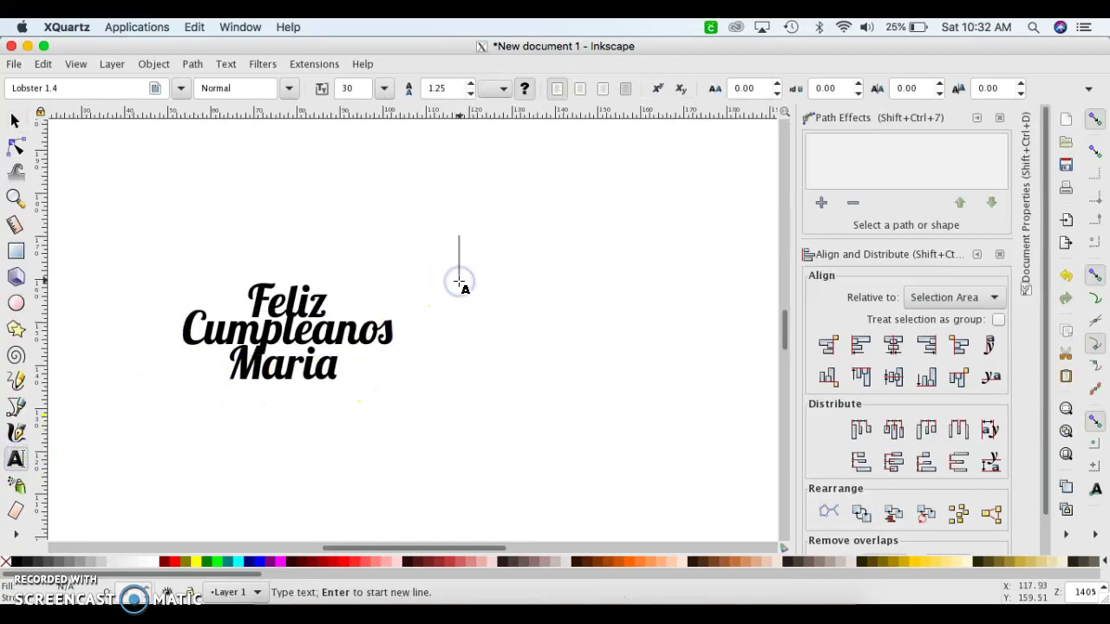
{"action": "type", "text": "~"}
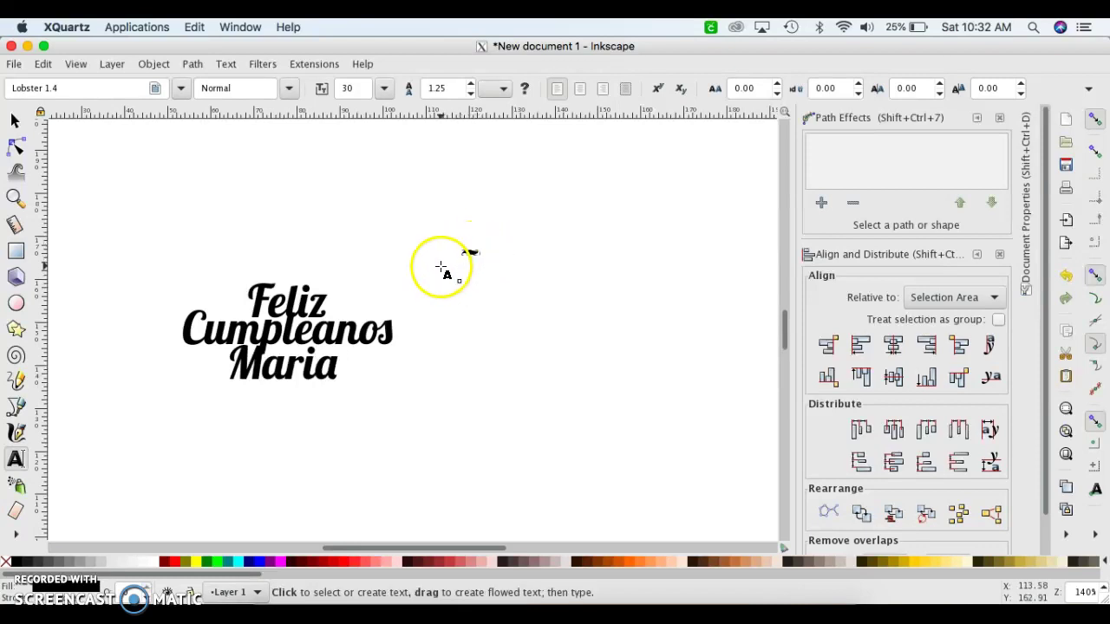
{"action": "left_click", "coordinate": [12, 124]}
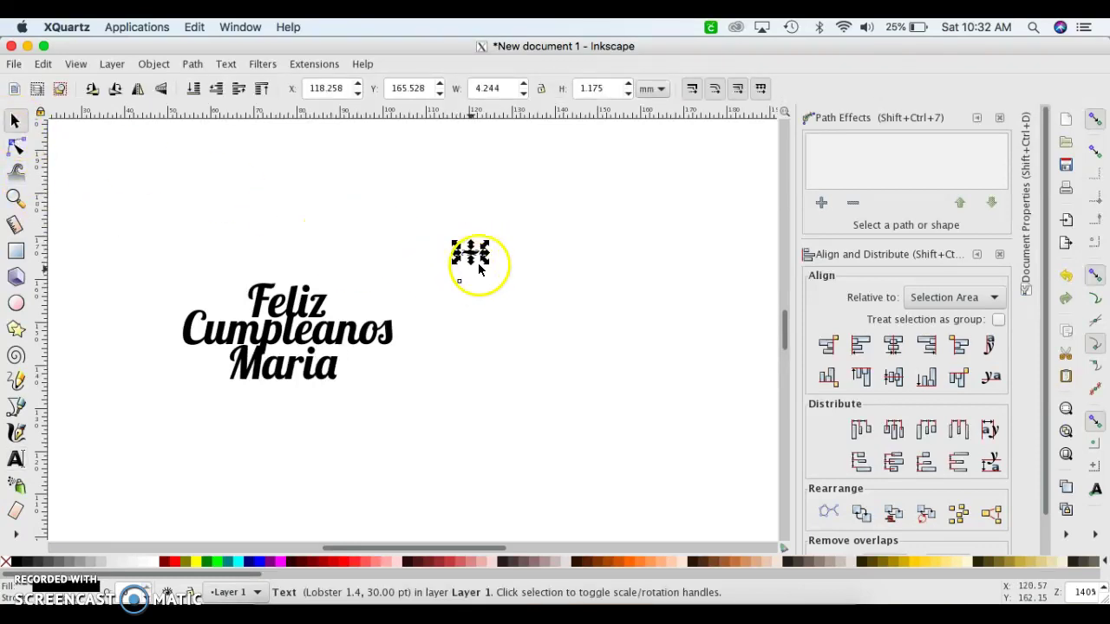
{"action": "left_click_drag", "start_coordinate": [473, 260], "coordinate": [348, 317]}
{"action": "left_click", "coordinate": [519, 293]}
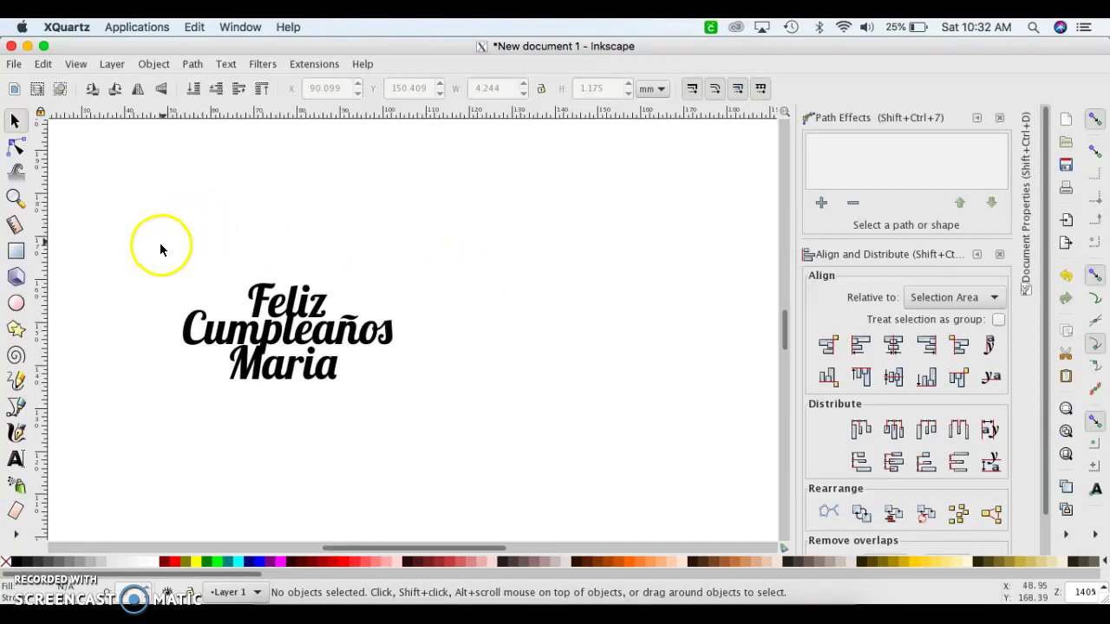
{"action": "mouse_move", "coordinate": [143, 250]}
{"action": "left_mouse_down"}
{"action": "mouse_move", "coordinate": [477, 451]}
{"action": "mouse_move", "coordinate": [465, 464]}
{"action": "left_mouse_up"}
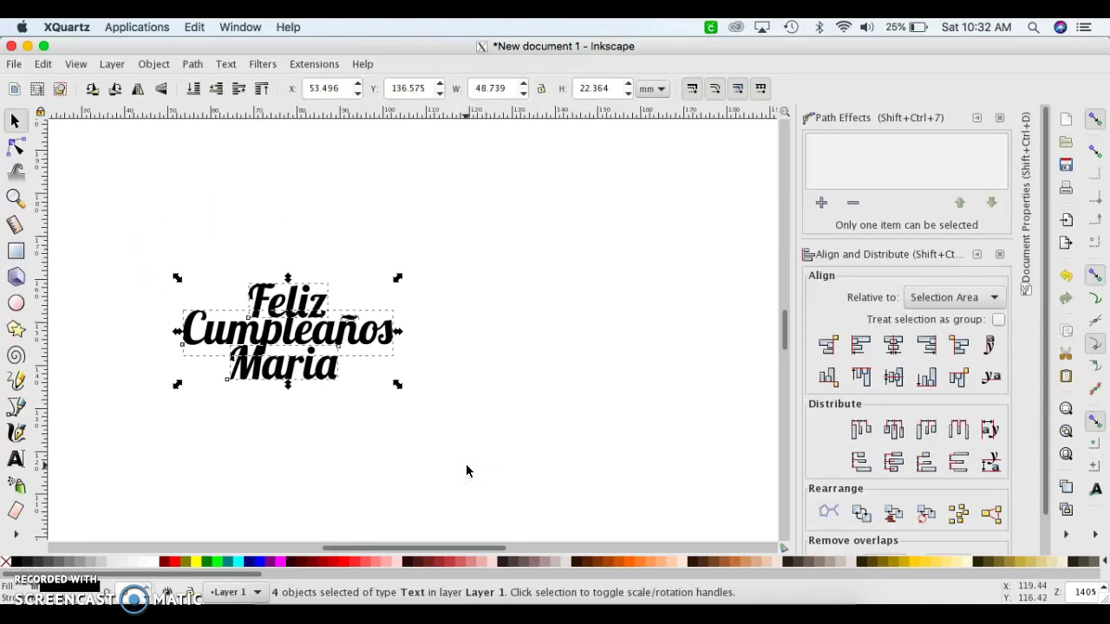
Convert the four selected text objects, tilde included, to paths with Object to Path
{"action": "left_click", "coordinate": [192, 67]}
{"action": "left_click", "coordinate": [194, 67]}
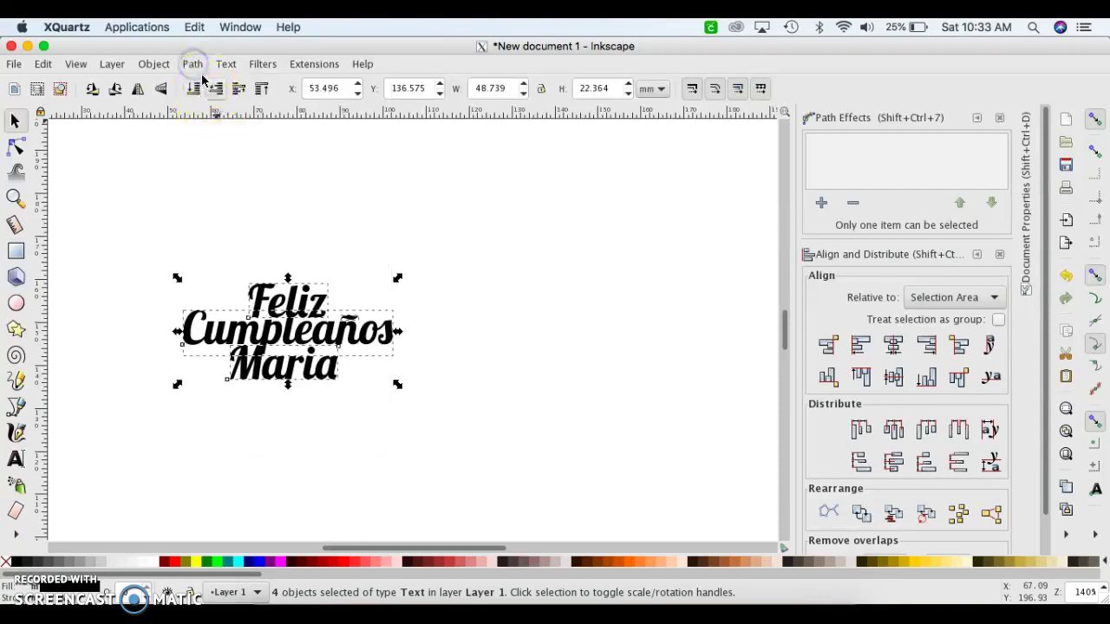
{"action": "left_click", "coordinate": [193, 64]}
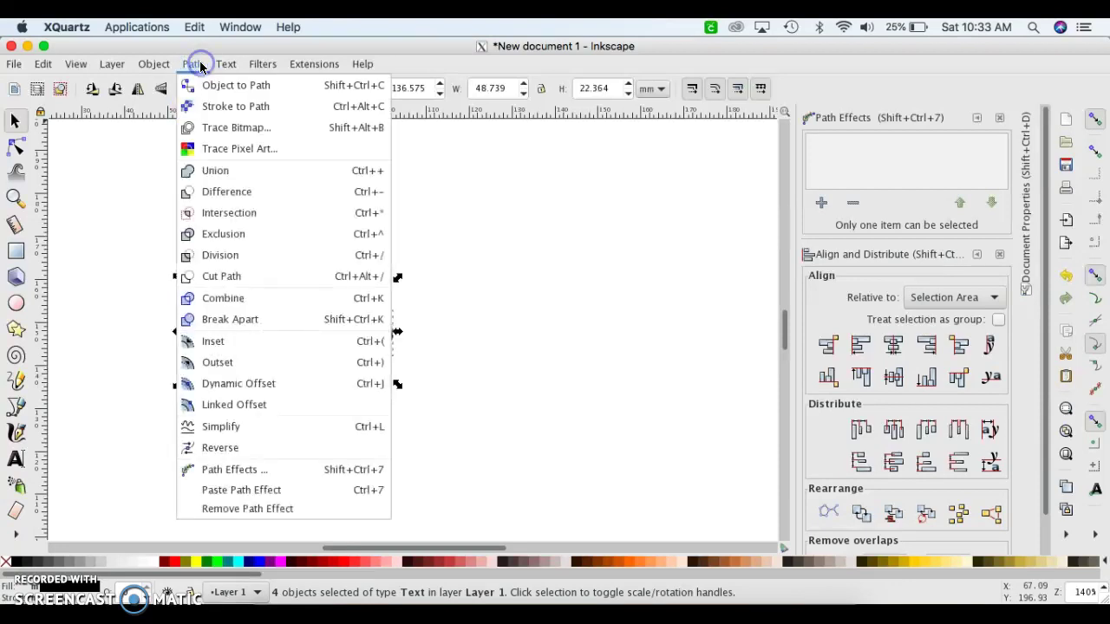
{"action": "left_click", "coordinate": [249, 130]}
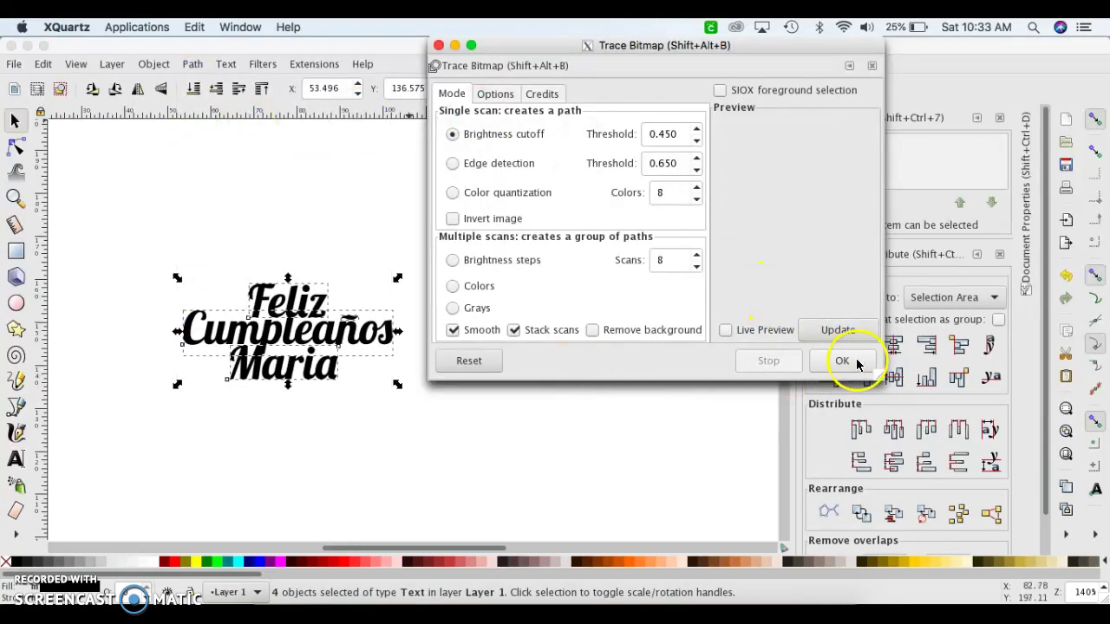
{"action": "left_click", "coordinate": [872, 66]}
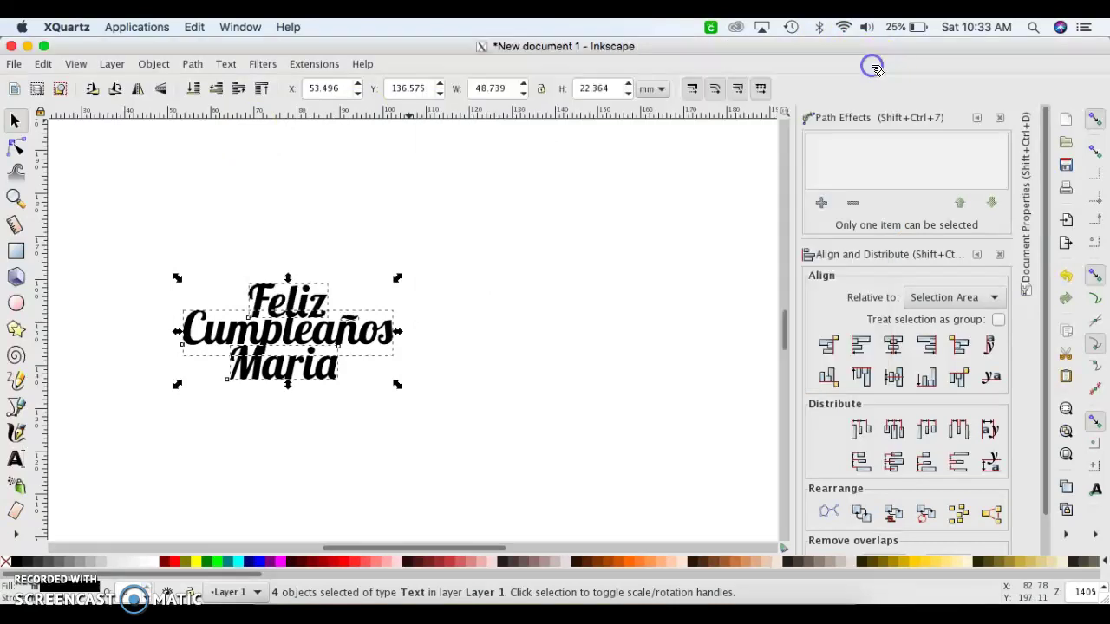
{"action": "left_click", "coordinate": [192, 64]}
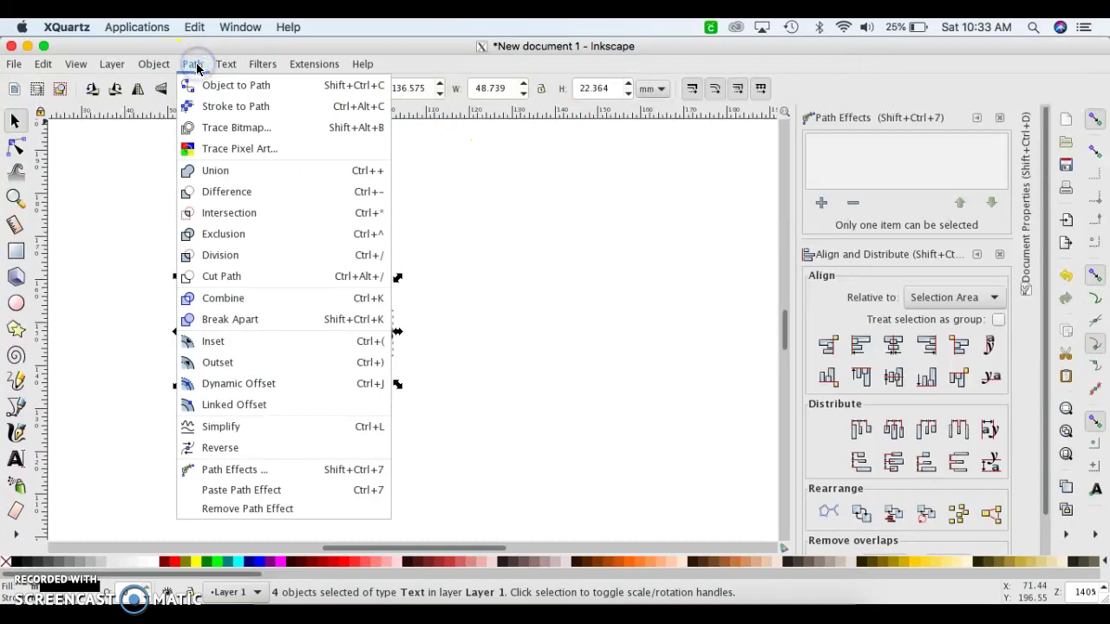
{"action": "left_click", "coordinate": [233, 87]}
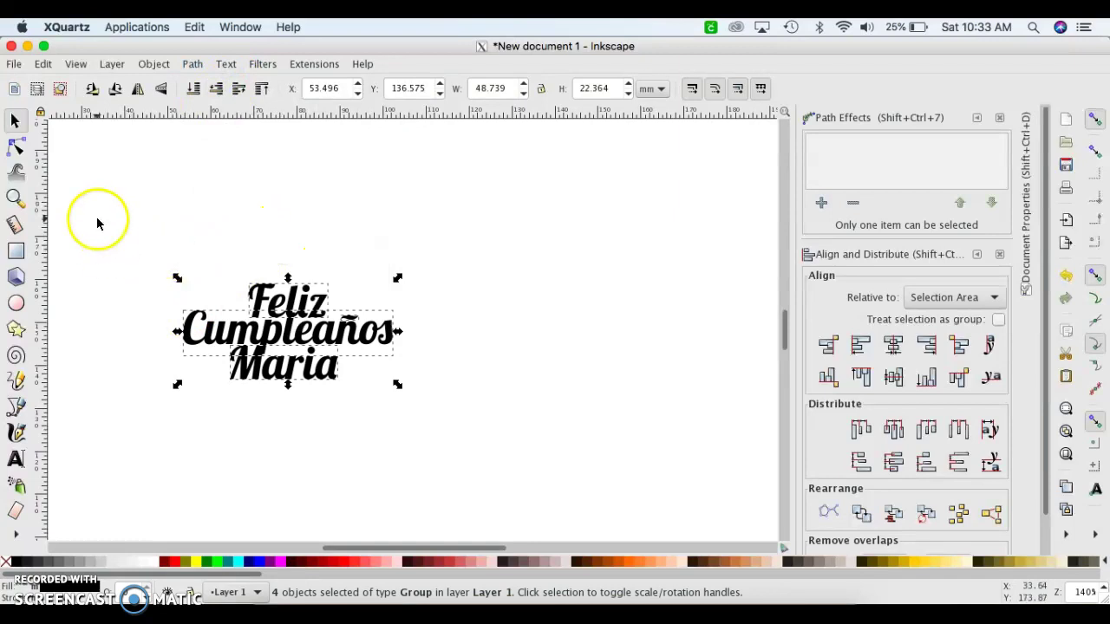
Try node edits, moving top nodes of the F and a node of the s
{"action": "left_click", "coordinate": [15, 147]}
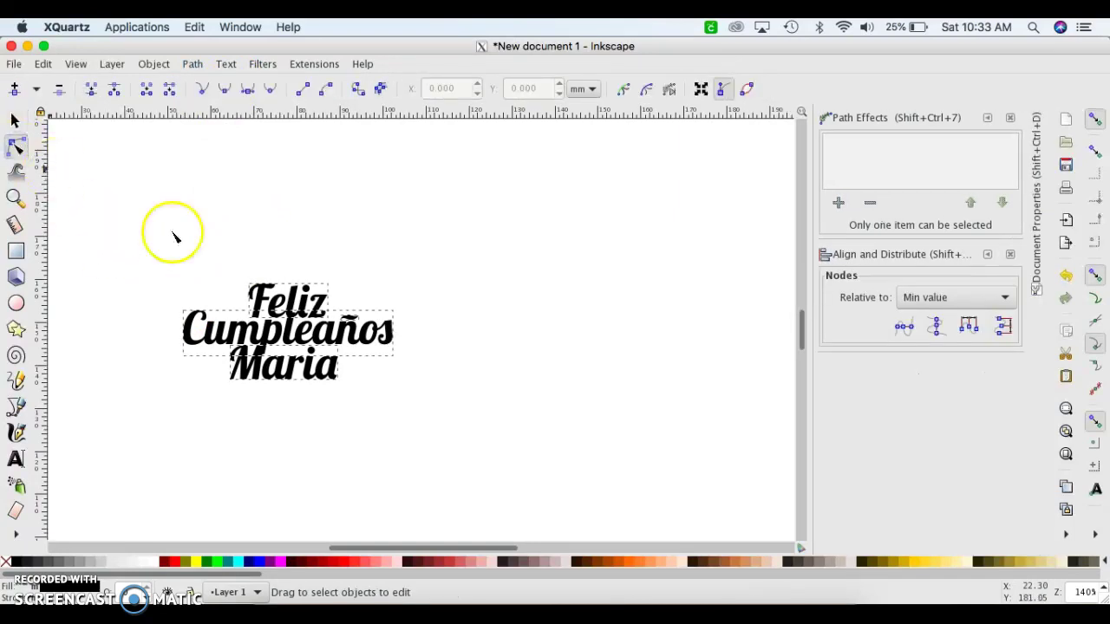
{"action": "left_click", "coordinate": [310, 250]}
{"action": "left_click", "coordinate": [261, 299]}
{"action": "left_click_drag", "start_coordinate": [286, 271], "coordinate": [276, 290]}
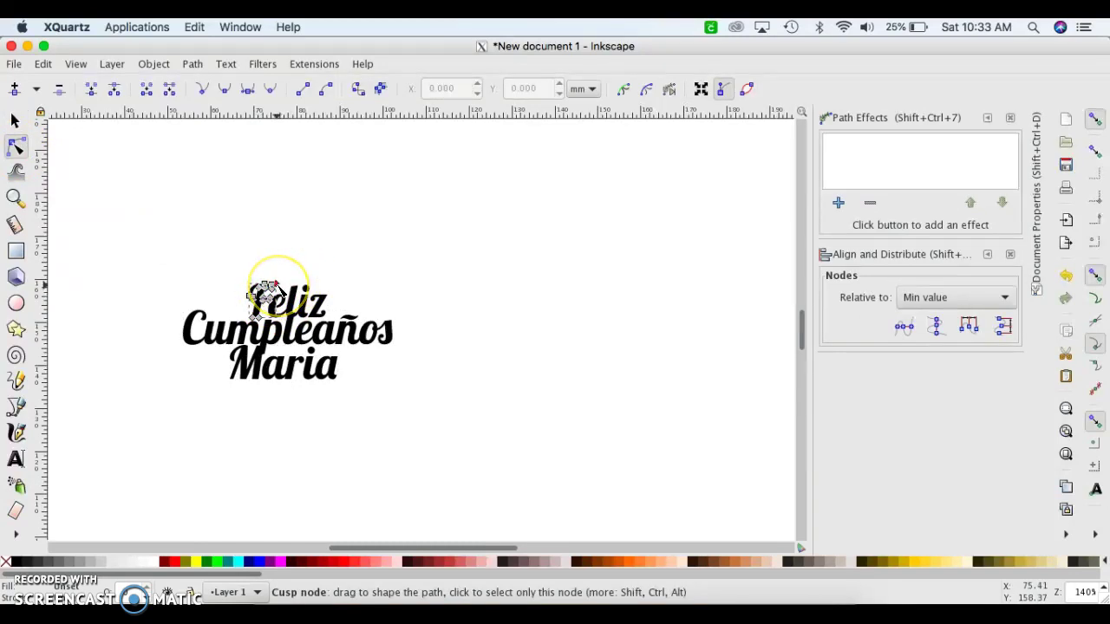
{"action": "left_click_drag", "start_coordinate": [275, 290], "coordinate": [301, 277]}
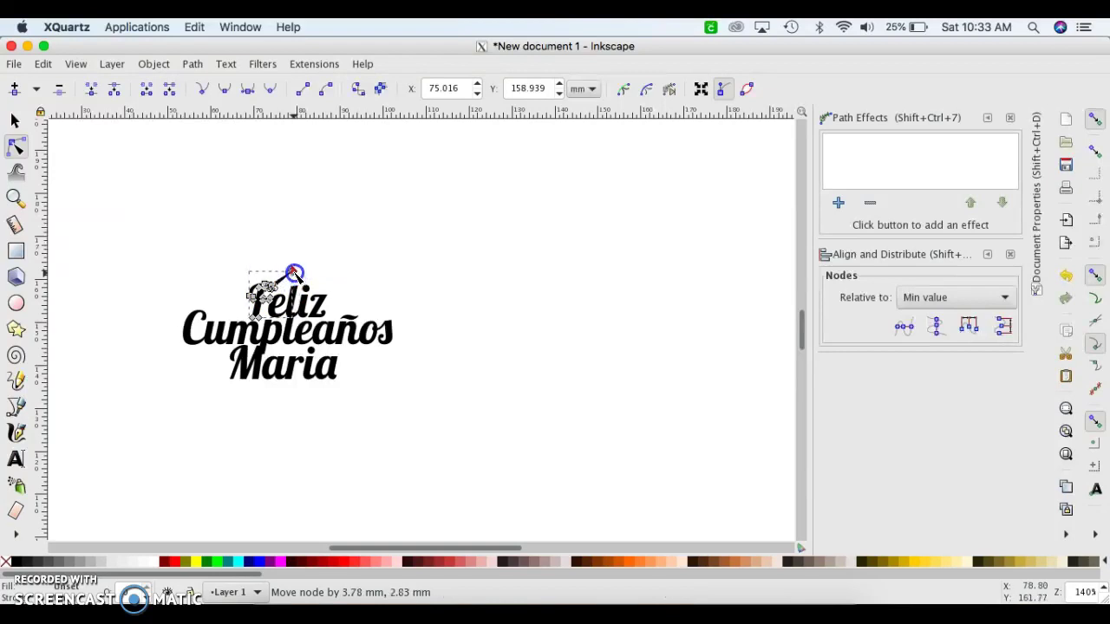
{"action": "left_click_drag", "start_coordinate": [301, 278], "coordinate": [291, 266]}
{"action": "left_click", "coordinate": [317, 287]}
{"action": "left_click", "coordinate": [318, 288]}
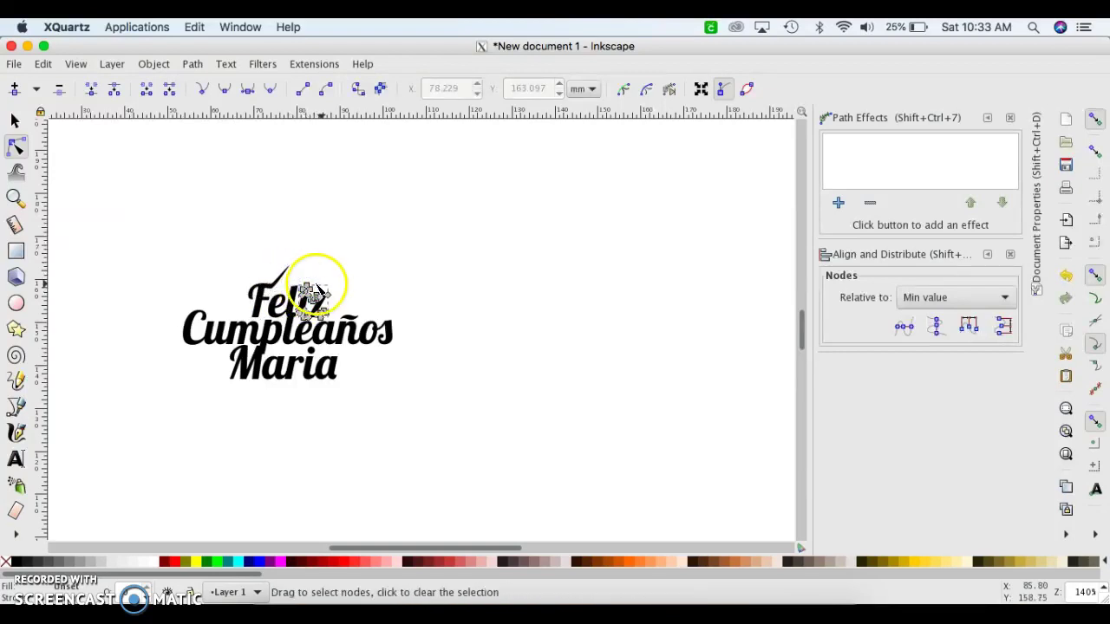
{"action": "left_click", "coordinate": [390, 332]}
{"action": "left_click_drag", "start_coordinate": [395, 324], "coordinate": [408, 324]}
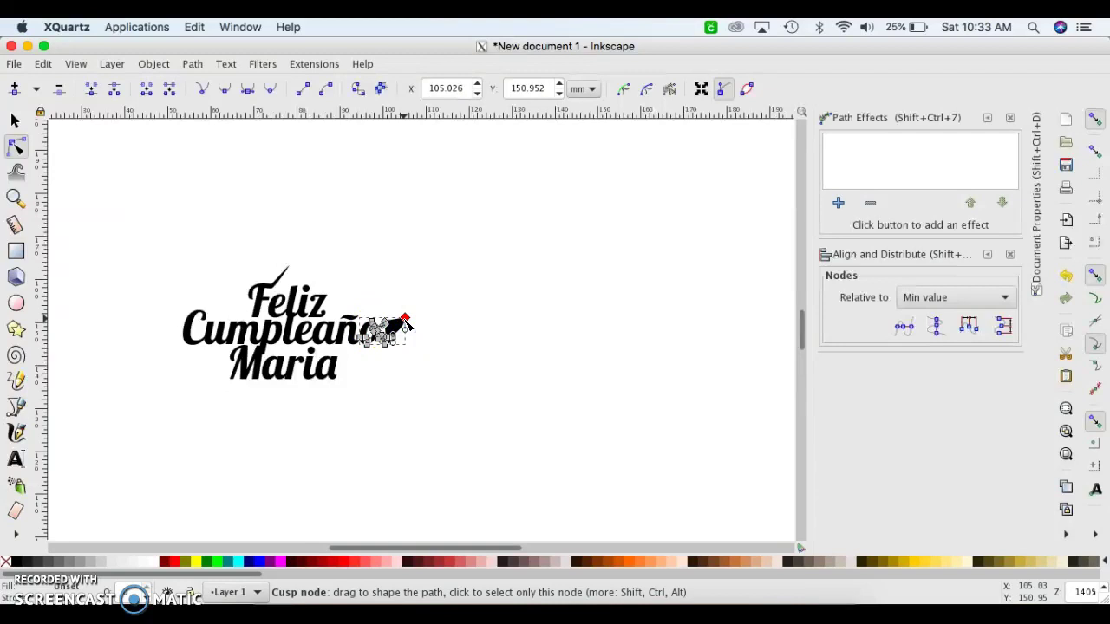
Undo the node change on Cumpleaños, zoom in, and select all the lettering
{"action": "key", "text": "z"}
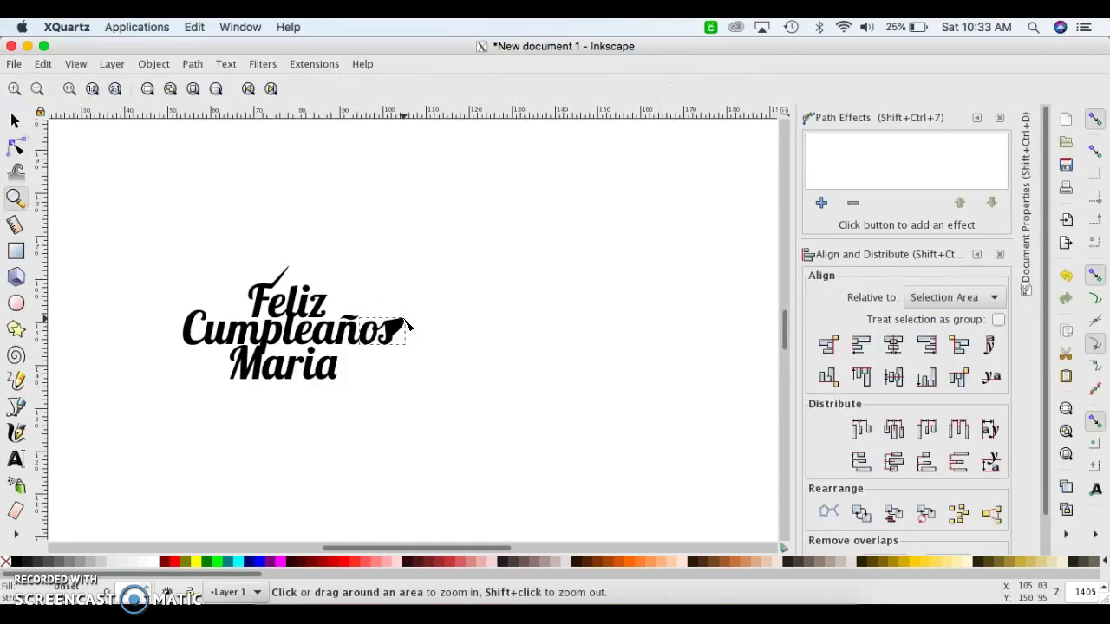
{"action": "left_click", "coordinate": [47, 69]}
{"action": "left_click", "coordinate": [62, 82]}
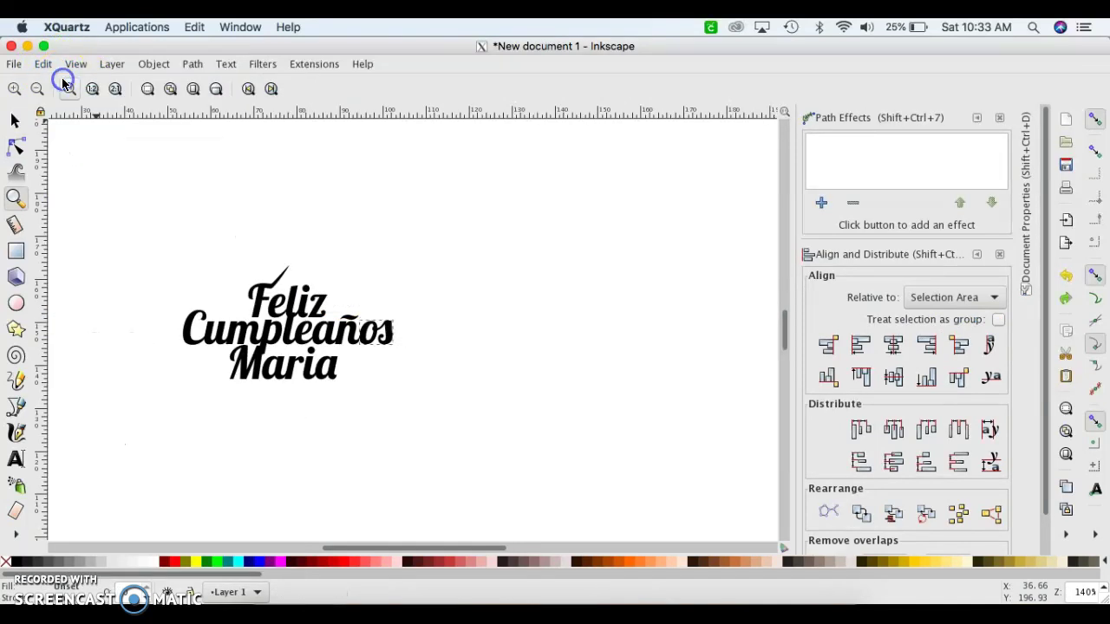
{"action": "left_click", "coordinate": [43, 64]}
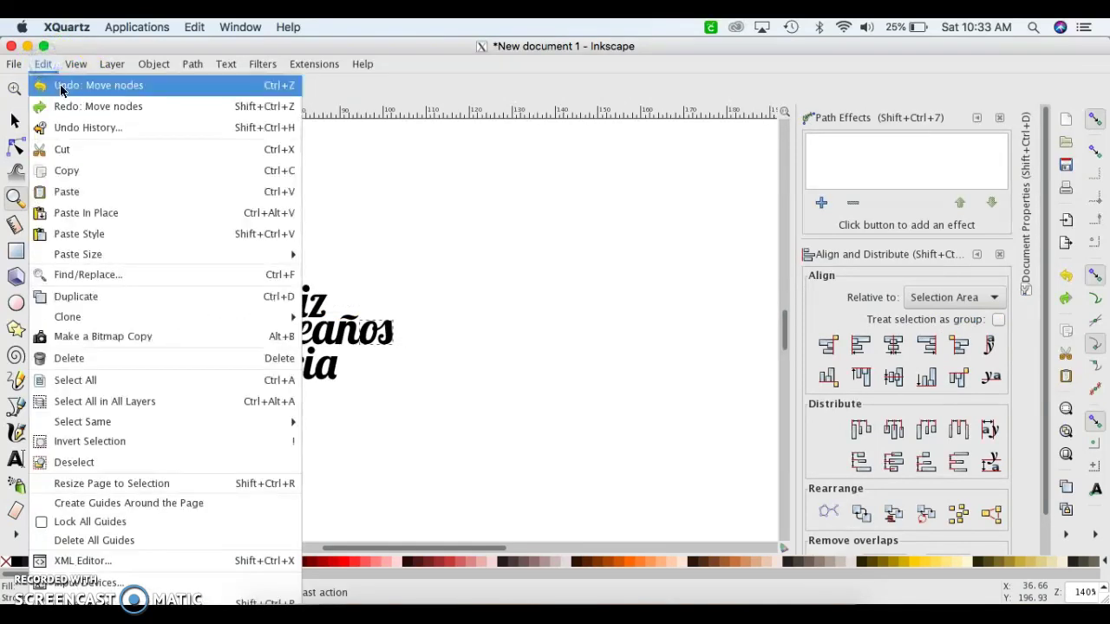
{"action": "left_click", "coordinate": [61, 86]}
{"action": "left_click", "coordinate": [162, 282]}
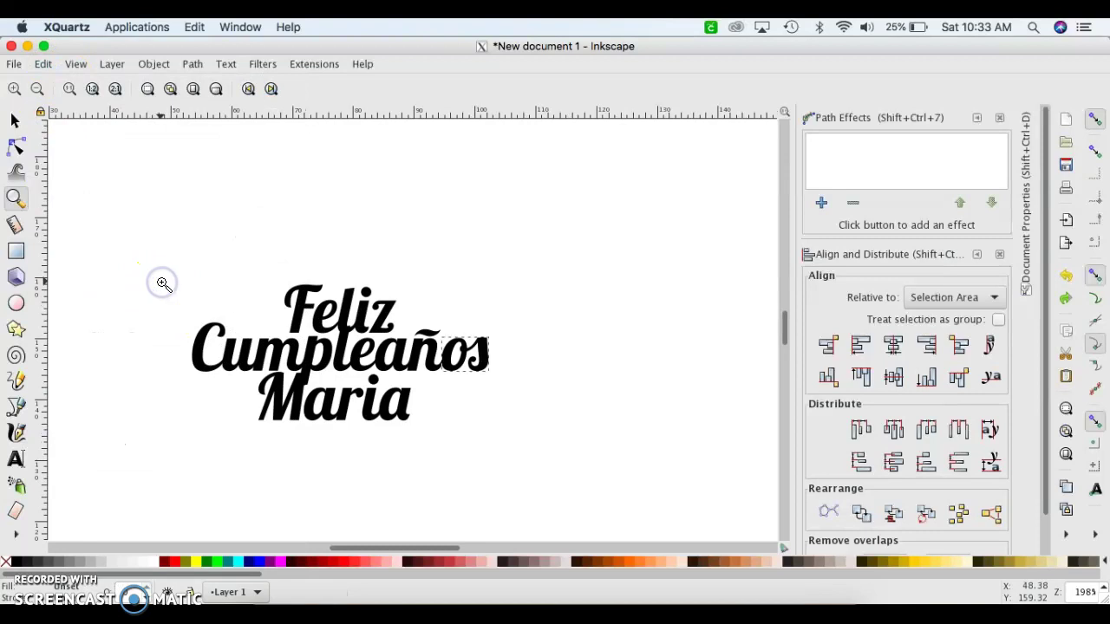
{"action": "left_click", "coordinate": [15, 120]}
{"action": "scroll", "coordinate": [139, 217], "scroll_direction": "right", "scroll_amount": 1}
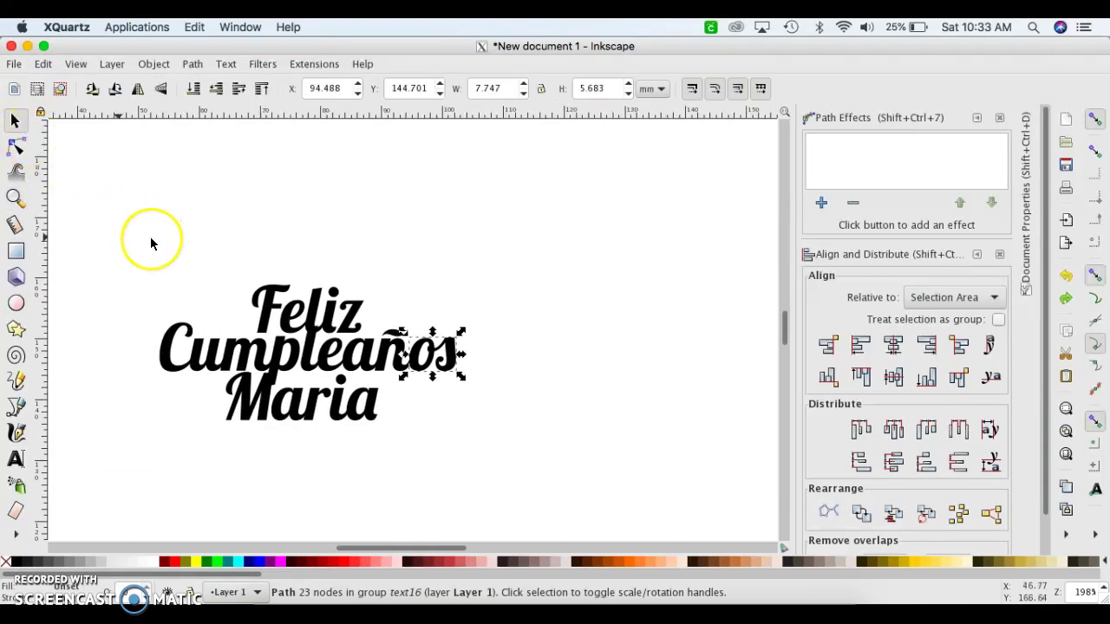
{"action": "scroll", "coordinate": [150, 244], "scroll_direction": "right", "scroll_amount": 1}
{"action": "scroll", "coordinate": [134, 245], "scroll_direction": "left", "scroll_amount": 4}
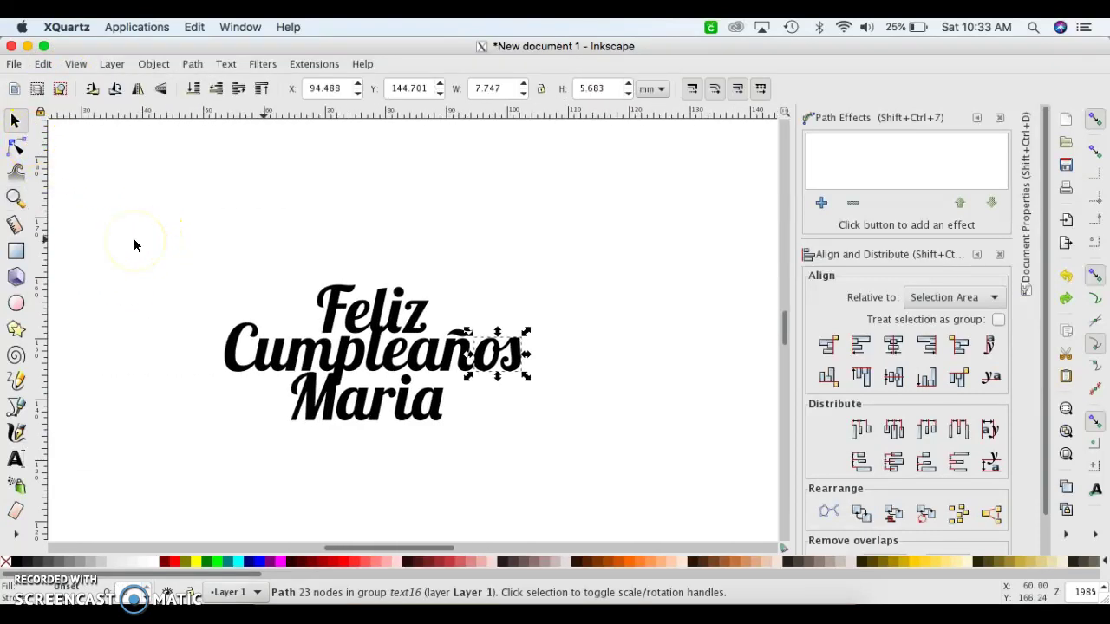
{"action": "left_click", "coordinate": [174, 245]}
{"action": "left_click_drag", "start_coordinate": [174, 245], "coordinate": [641, 508]}
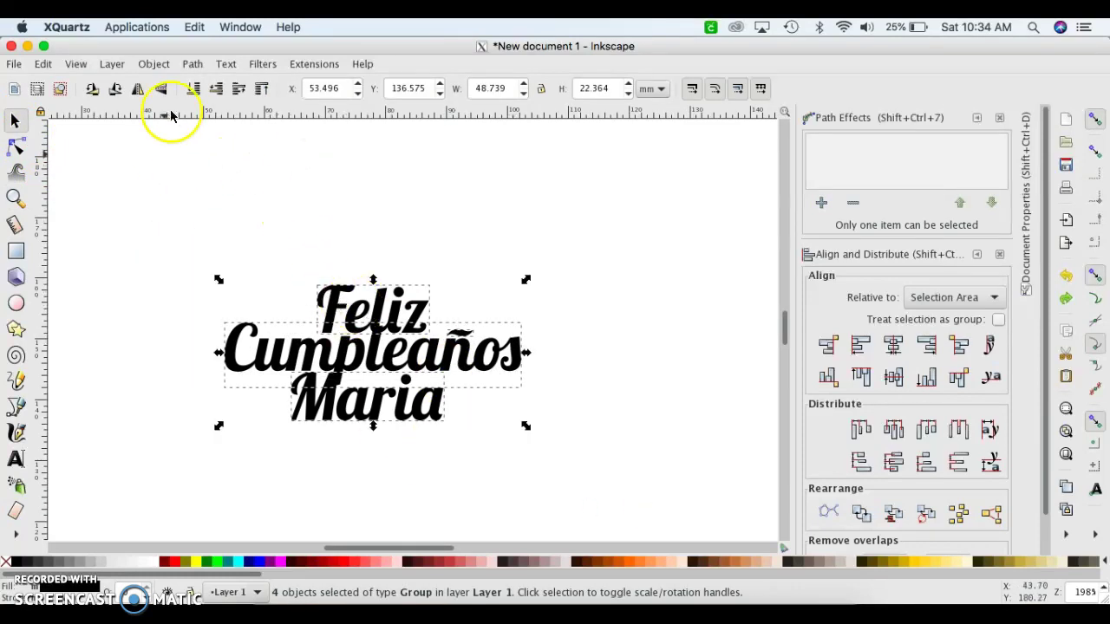
Ungroup the lettering into 19 separate letter paths
{"action": "left_click", "coordinate": [156, 66]}
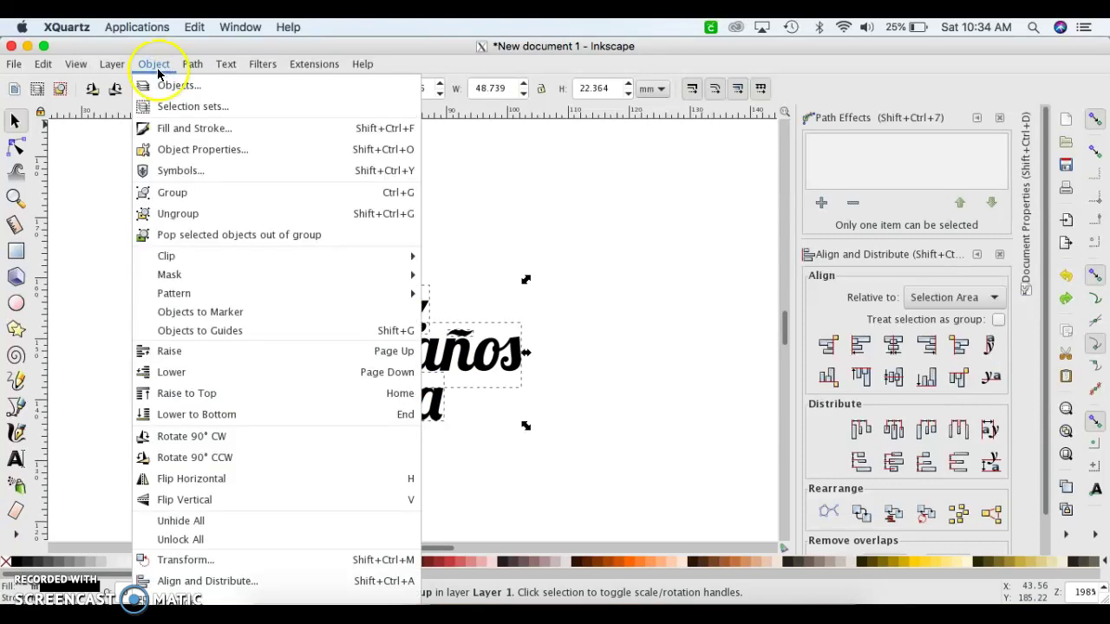
{"action": "left_click", "coordinate": [177, 214]}
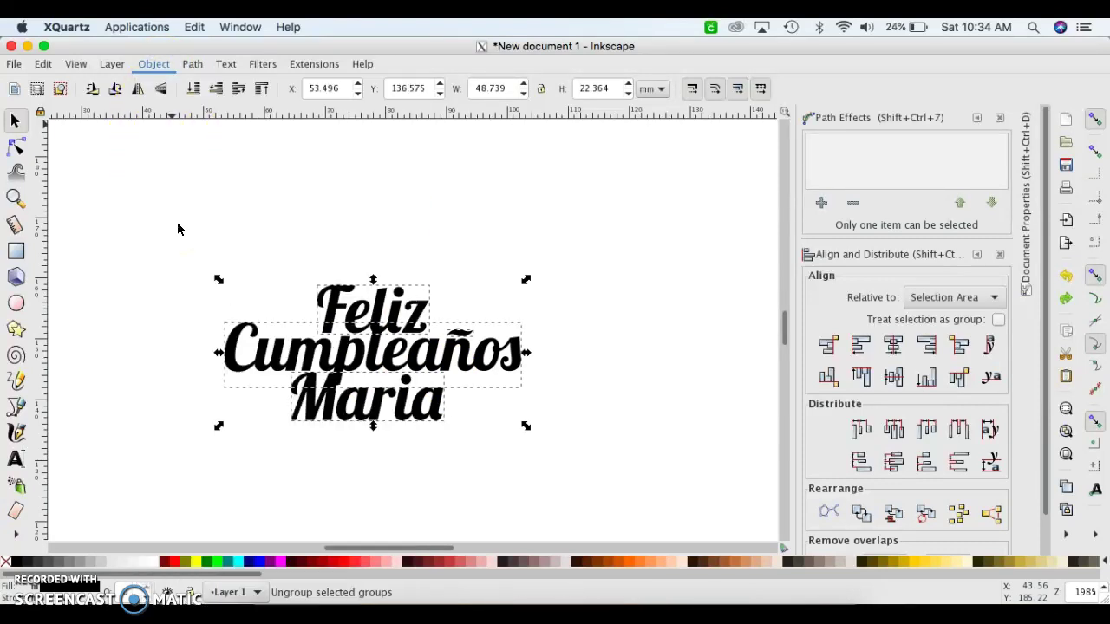
{"action": "left_click", "coordinate": [433, 302]}
Move the z of Feliz, undo that move, and reselect all the letters
{"action": "left_click", "coordinate": [417, 317]}
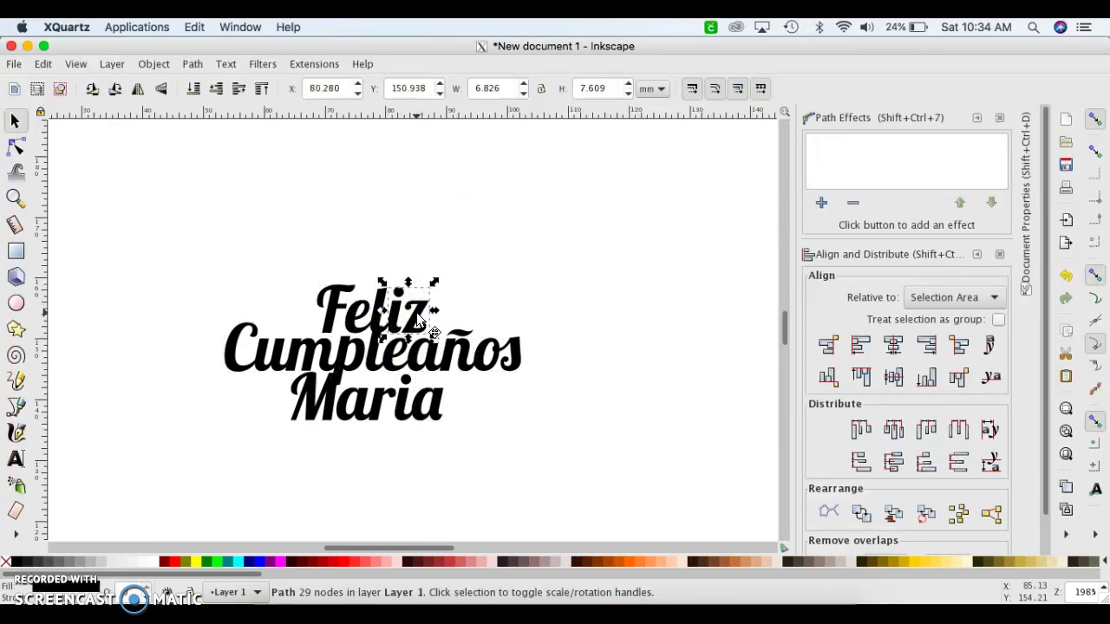
{"action": "left_click_drag", "start_coordinate": [425, 299], "coordinate": [399, 288]}
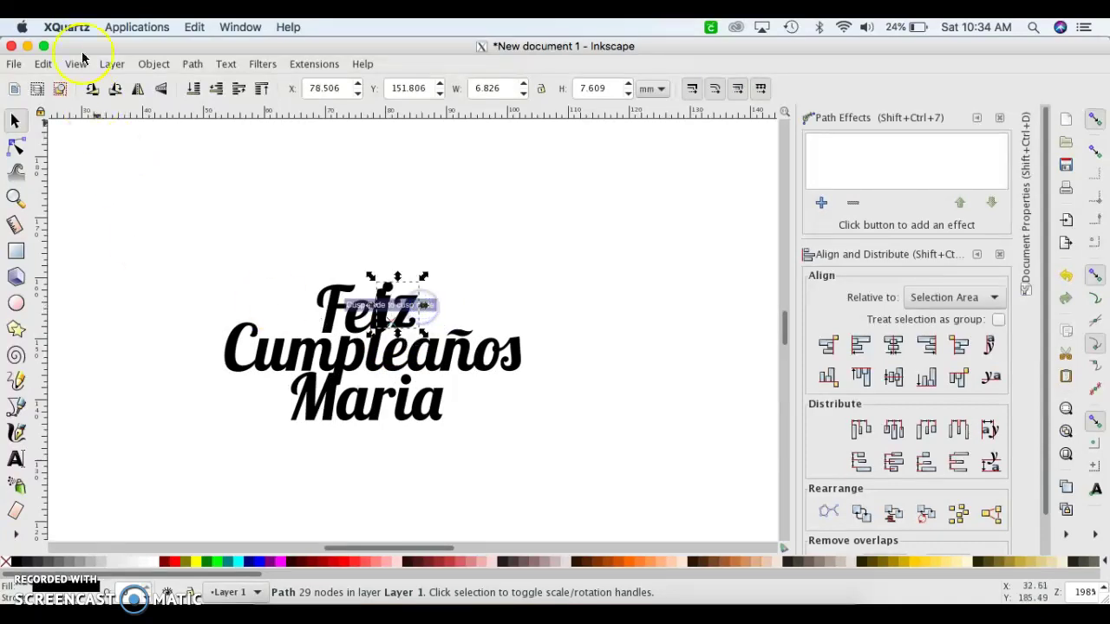
{"action": "left_click", "coordinate": [44, 66]}
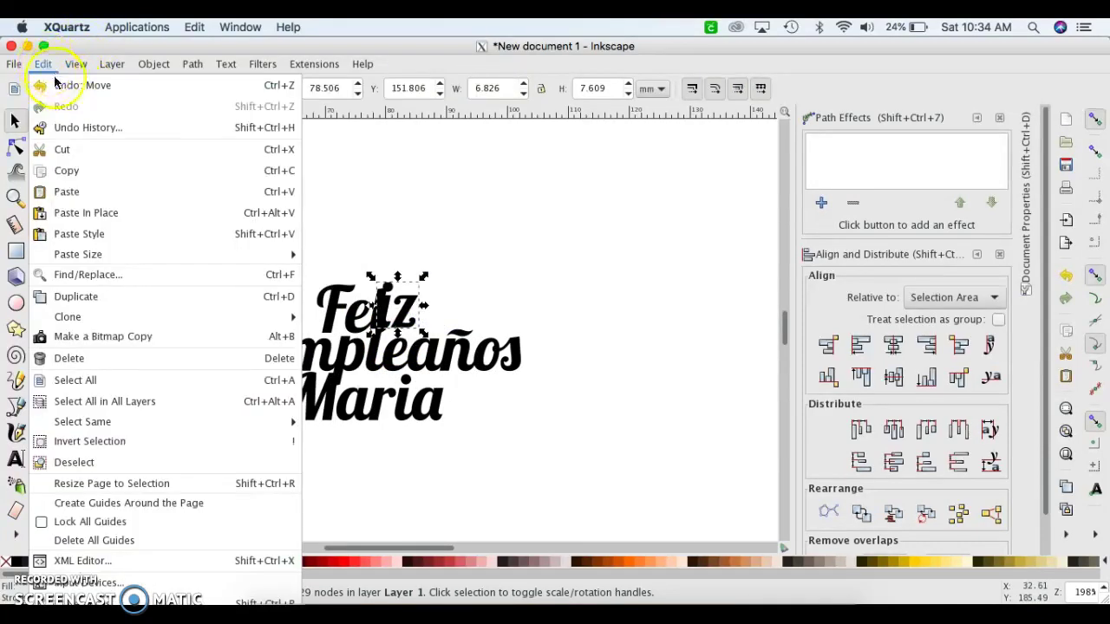
{"action": "left_click", "coordinate": [65, 86]}
{"action": "left_click", "coordinate": [339, 217]}
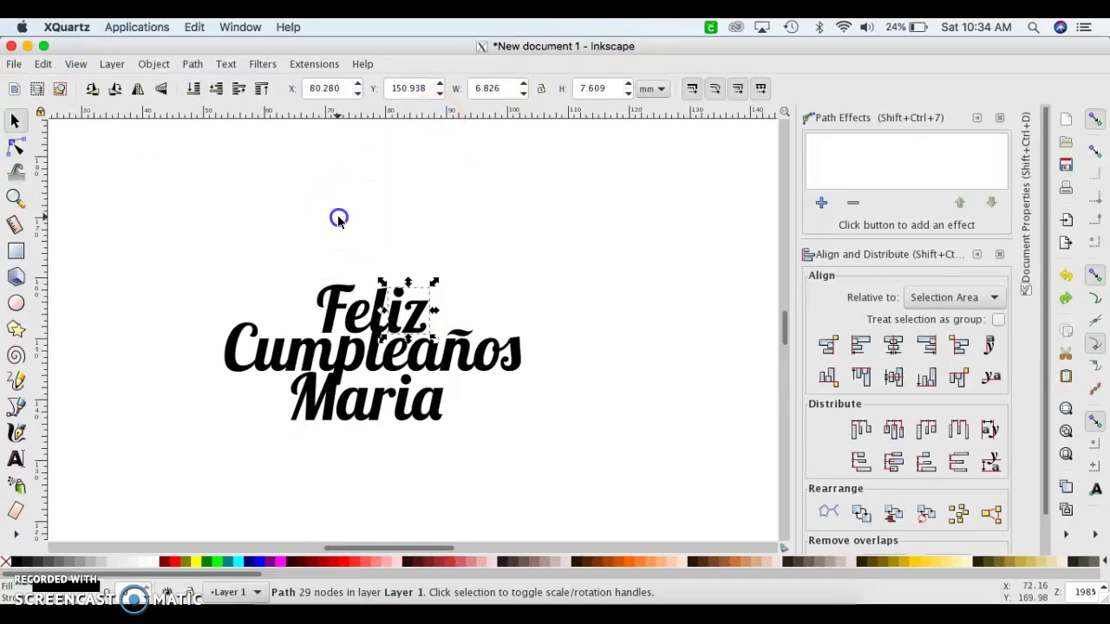
{"action": "left_click_drag", "start_coordinate": [207, 252], "coordinate": [565, 487]}
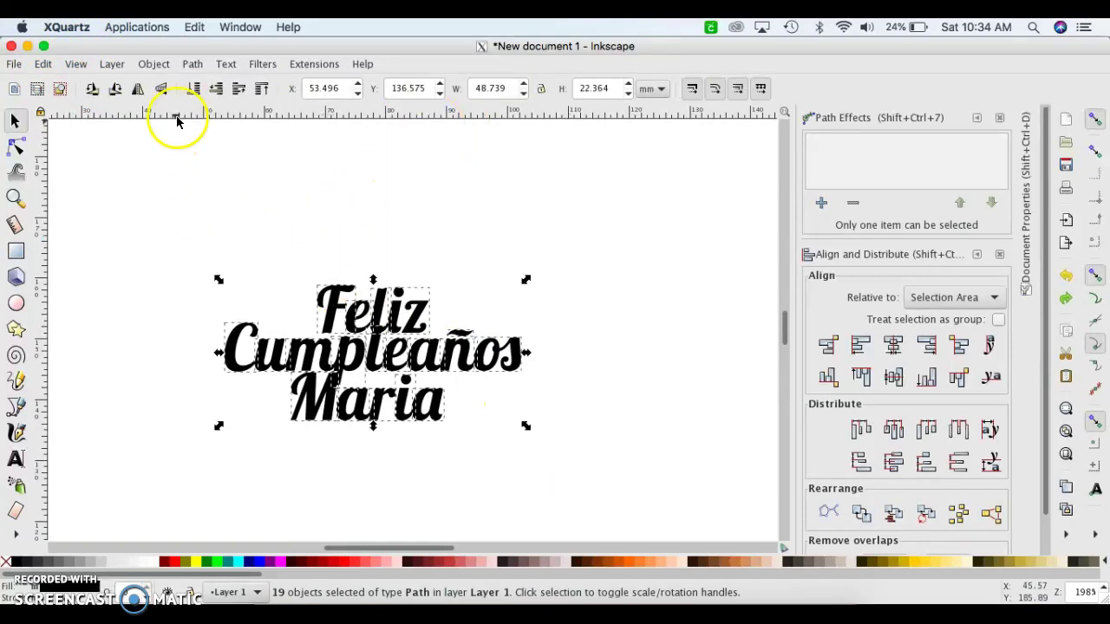
{"action": "left_click", "coordinate": [192, 64]}
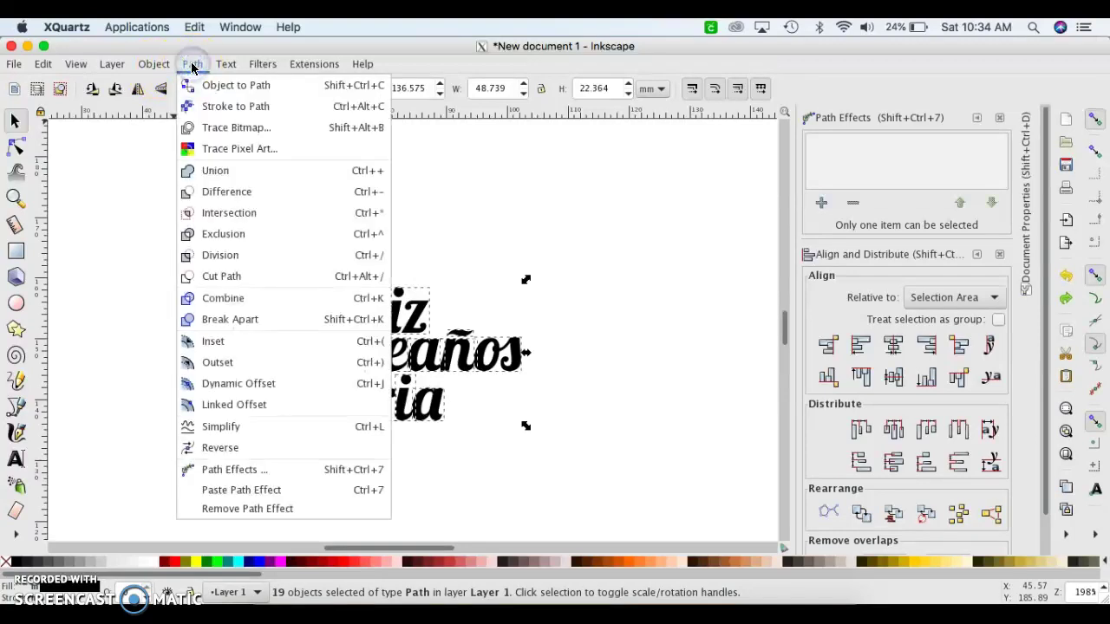
Union all letters into one path and shift it slightly up and left
{"action": "left_click", "coordinate": [240, 179]}
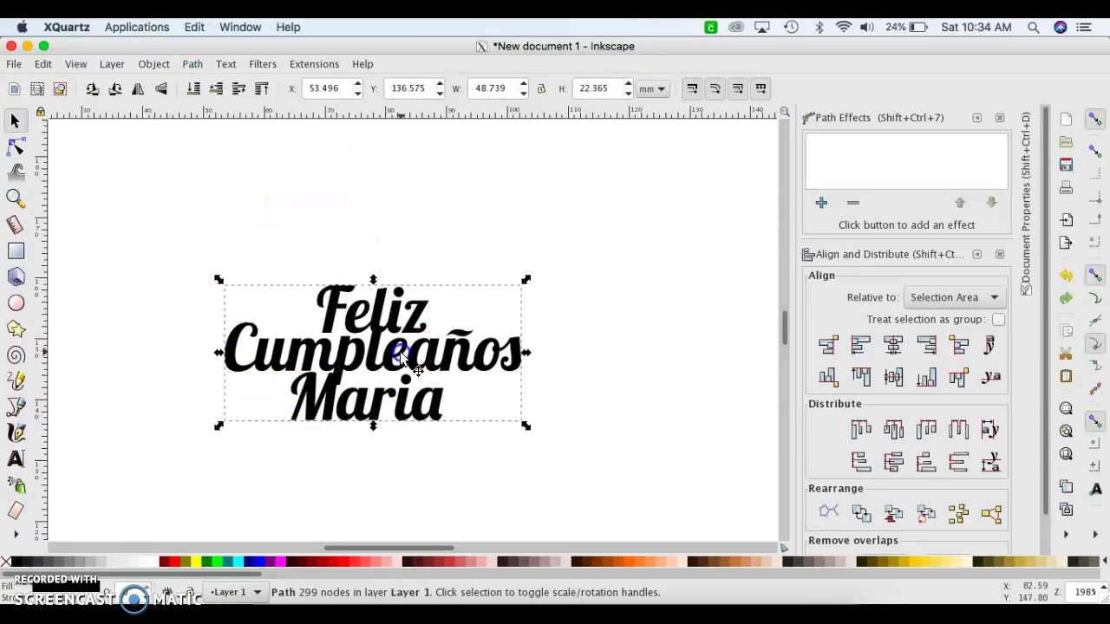
{"action": "left_click_drag", "start_coordinate": [404, 354], "coordinate": [441, 287]}
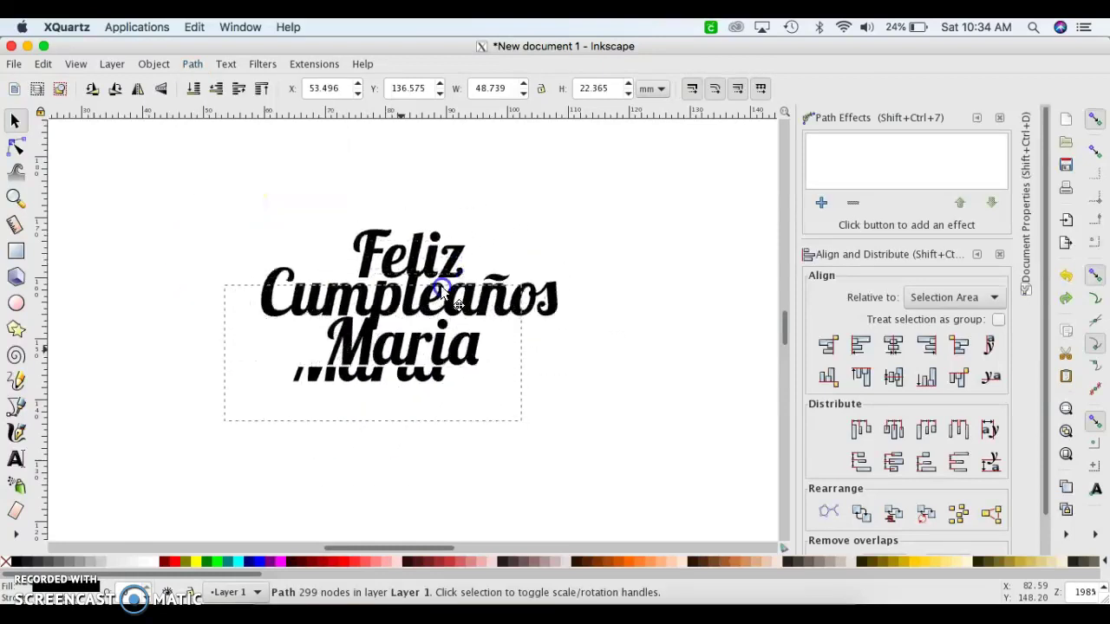
{"action": "left_click_drag", "start_coordinate": [441, 286], "coordinate": [381, 339]}
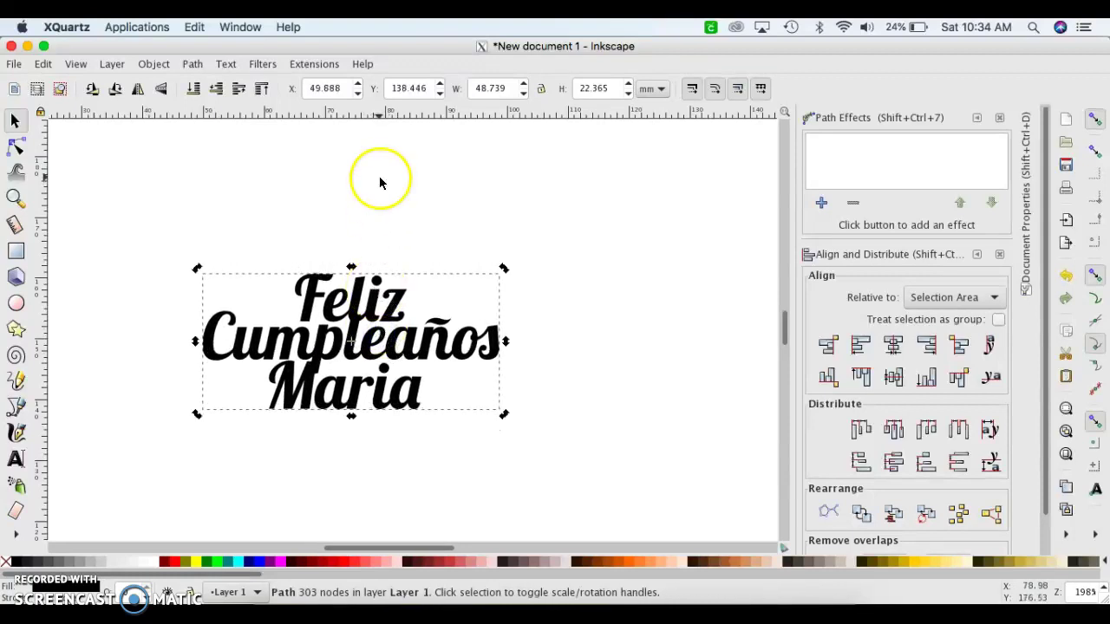
Create a linked offset of the lettering, widen it outward, and fill it yellow
{"action": "left_click", "coordinate": [192, 65]}
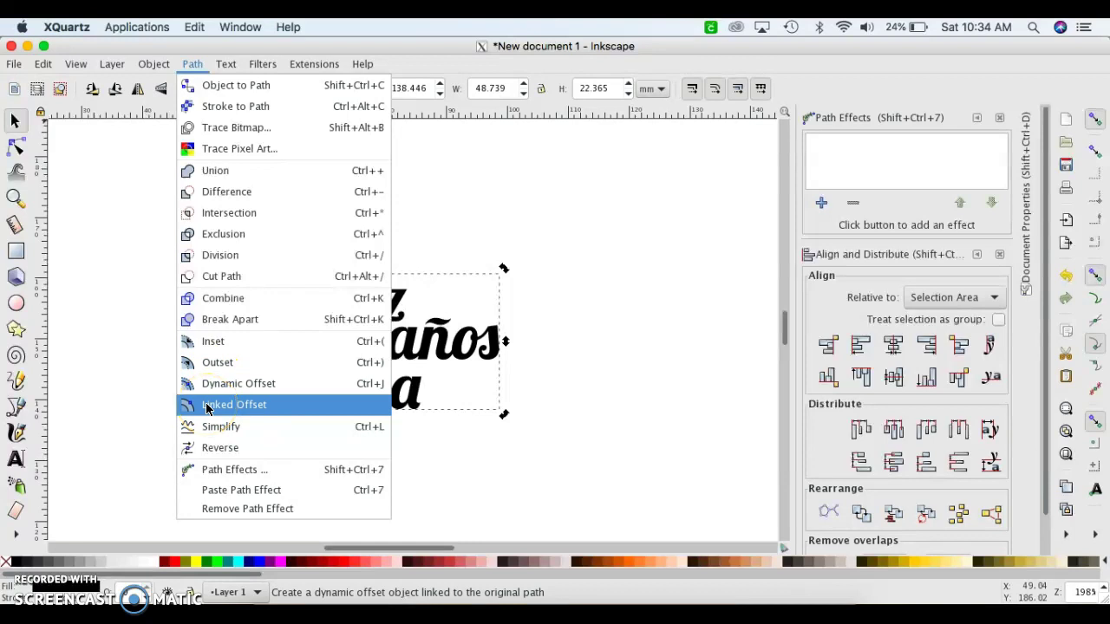
{"action": "left_click", "coordinate": [275, 412]}
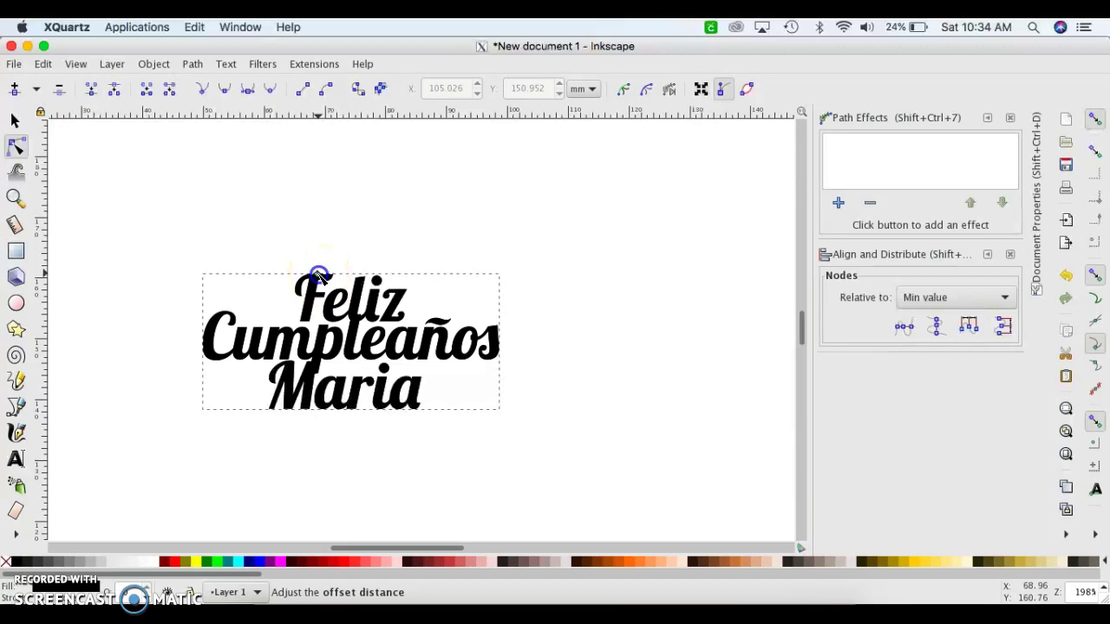
{"action": "left_click_drag", "start_coordinate": [319, 274], "coordinate": [319, 259]}
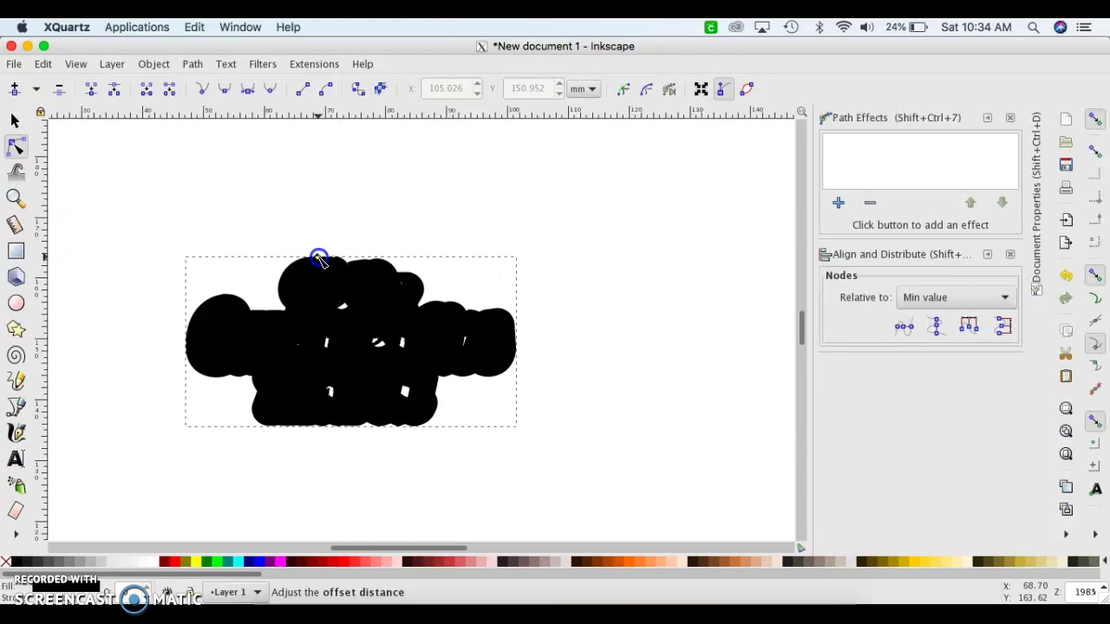
{"action": "key", "text": "ctrl+z"}
{"action": "key", "text": "ctrl+shift+z"}
{"action": "left_click_drag", "start_coordinate": [319, 259], "coordinate": [317, 254]}
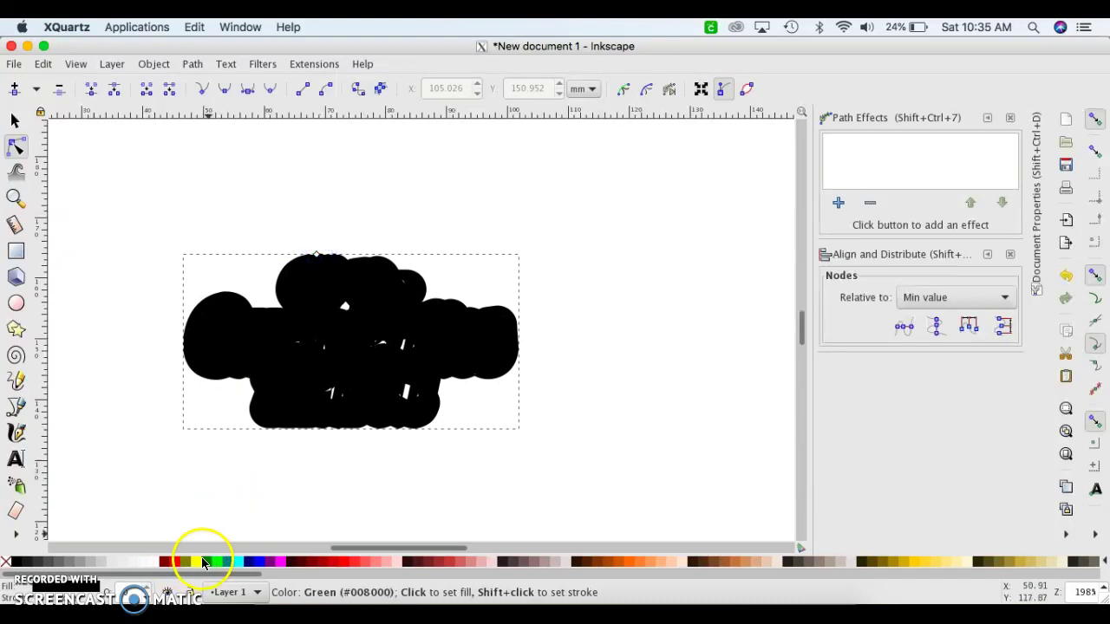
{"action": "left_click", "coordinate": [198, 562]}
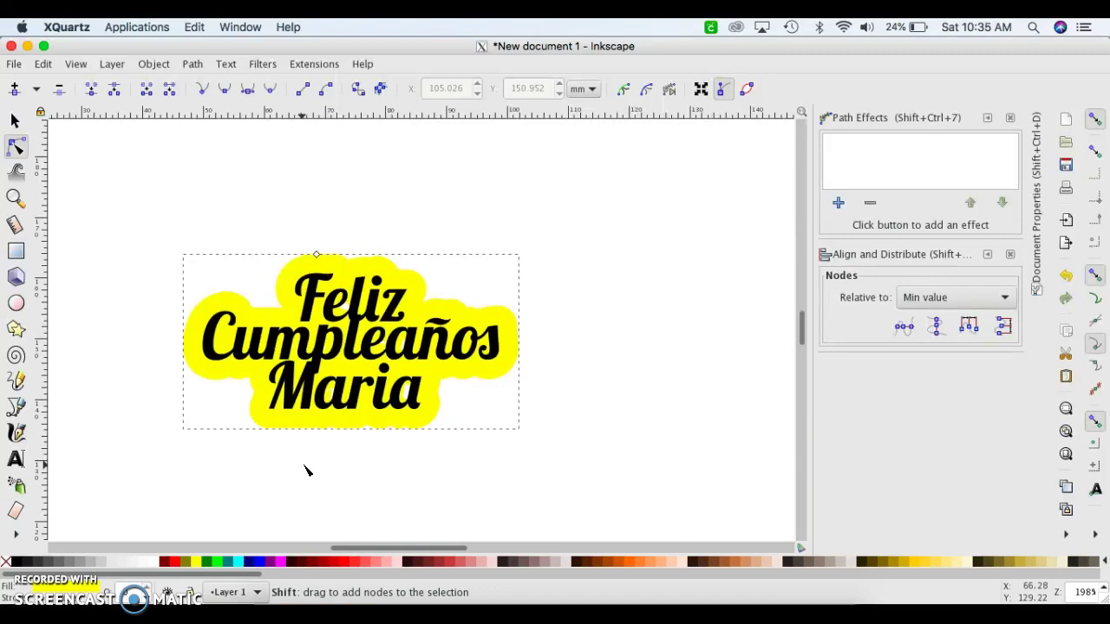
Drag the offset handle inward so the yellow border becomes a thin outline hugging the letters
{"action": "key", "text": "plus"}
{"action": "key", "text": "plus"}
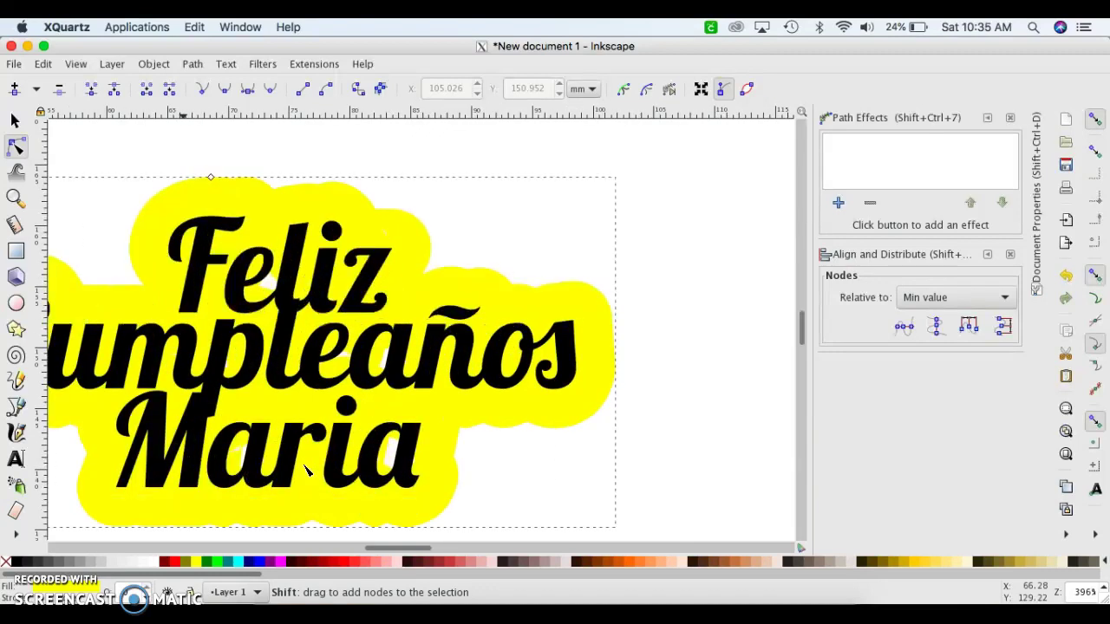
{"action": "key", "text": "plus"}
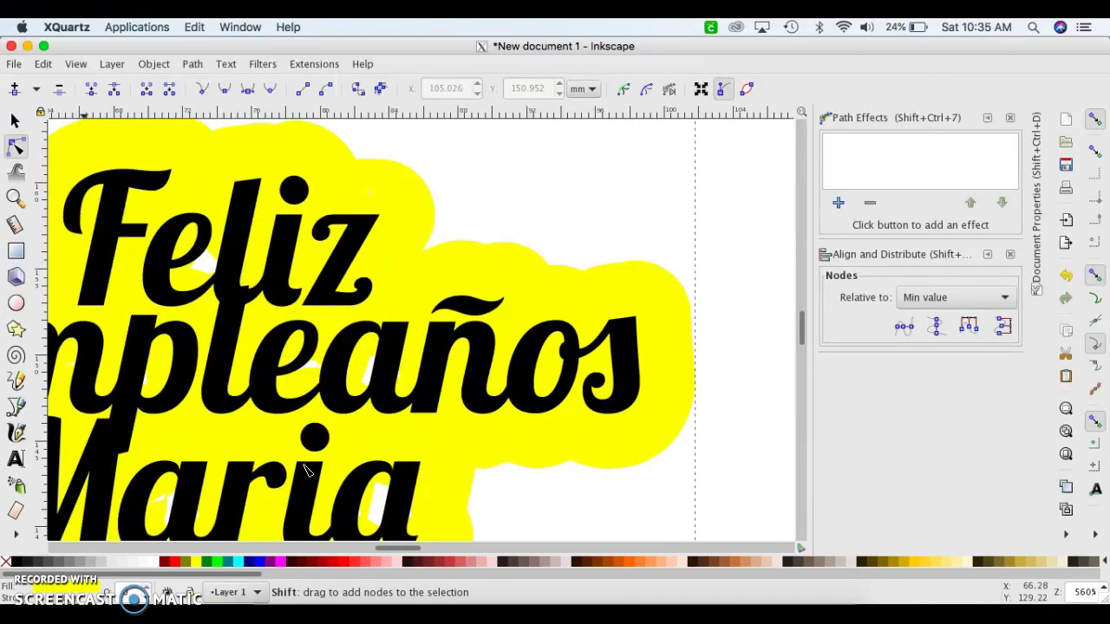
{"action": "key", "text": "plus"}
{"action": "scroll", "coordinate": [306, 471], "scroll_direction": "up", "scroll_amount": 3}
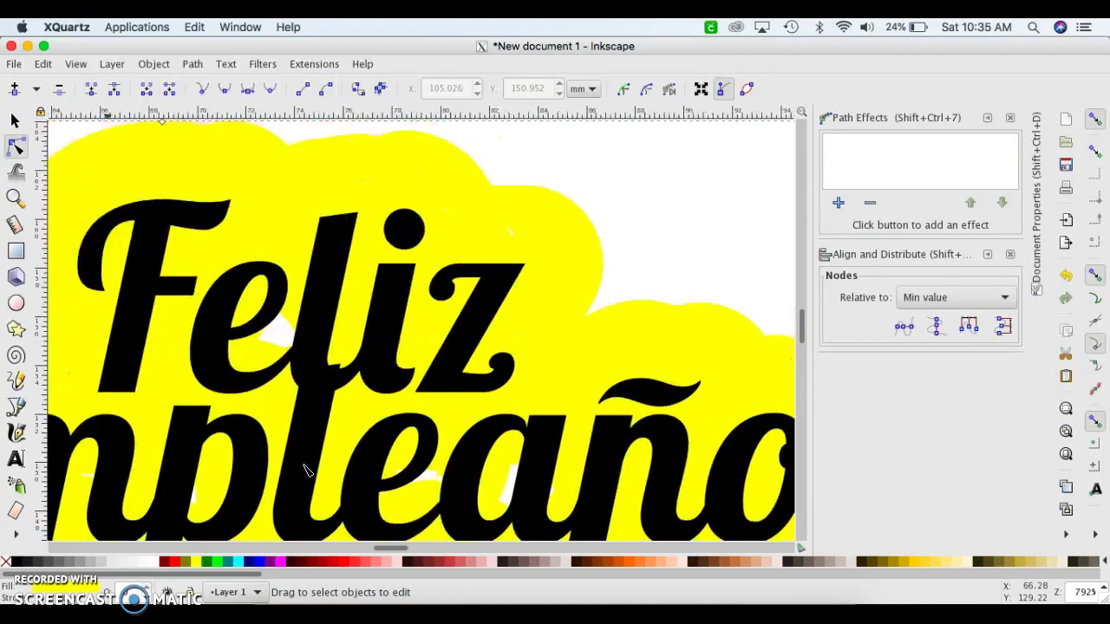
{"action": "scroll", "coordinate": [305, 471], "scroll_direction": "up", "scroll_amount": 5}
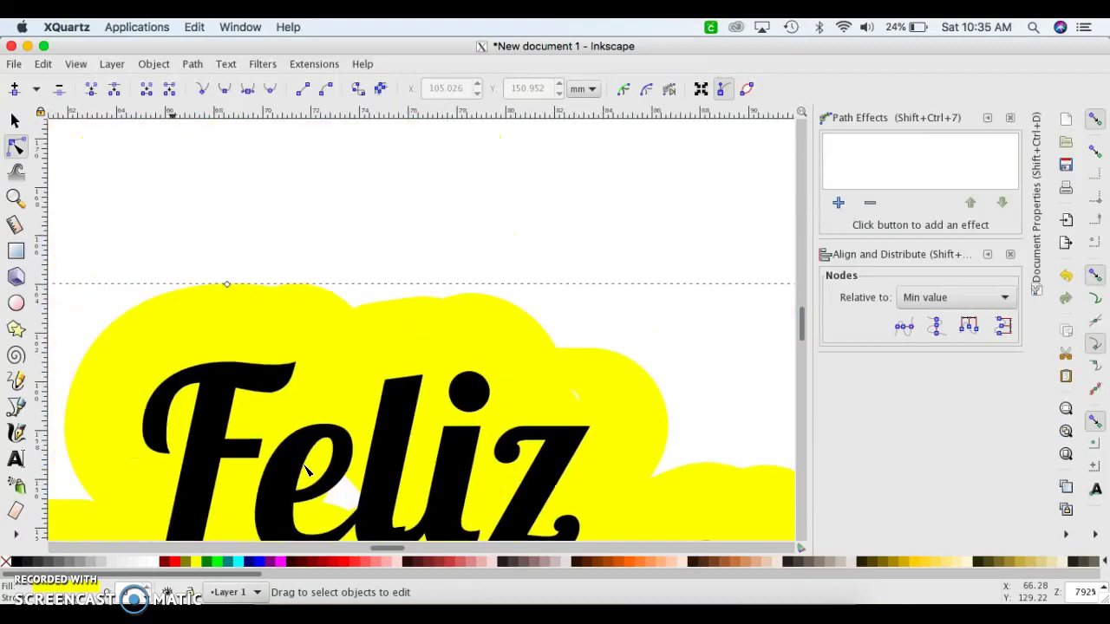
{"action": "scroll", "coordinate": [306, 471], "scroll_direction": "up", "scroll_amount": 1}
{"action": "scroll", "coordinate": [305, 471], "scroll_direction": "left", "scroll_amount": 1}
{"action": "left_click", "coordinate": [260, 317]}
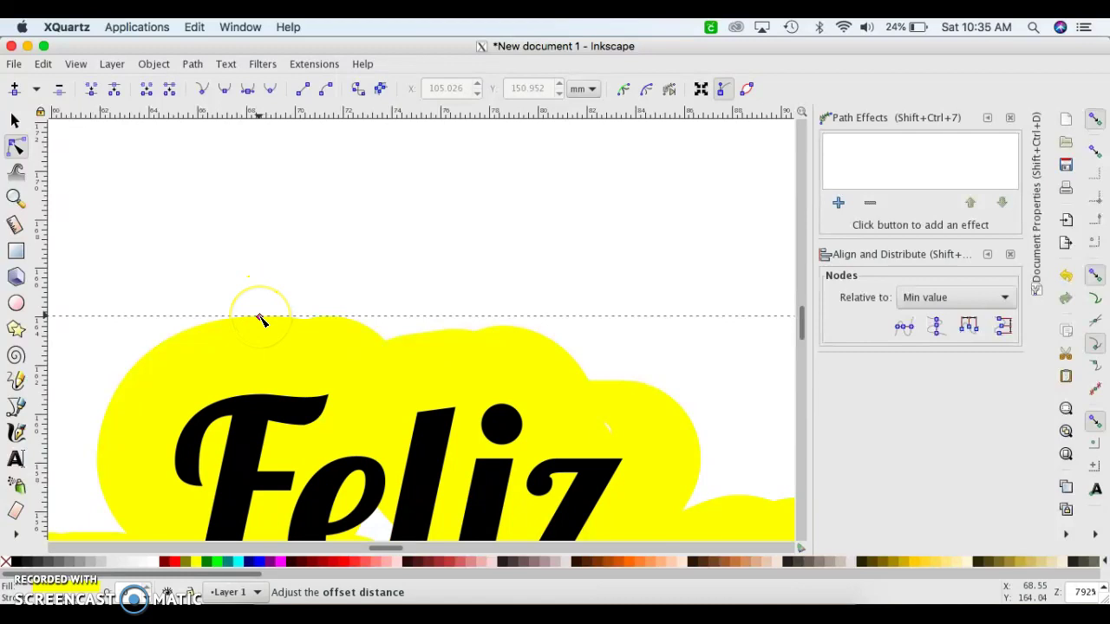
{"action": "key", "text": "plus"}
{"action": "mouse_move", "coordinate": [254, 303]}
{"action": "left_mouse_down"}
{"action": "mouse_move", "coordinate": [193, 312]}
{"action": "mouse_move", "coordinate": [196, 407]}
{"action": "mouse_move", "coordinate": [196, 391]}
{"action": "left_mouse_up"}
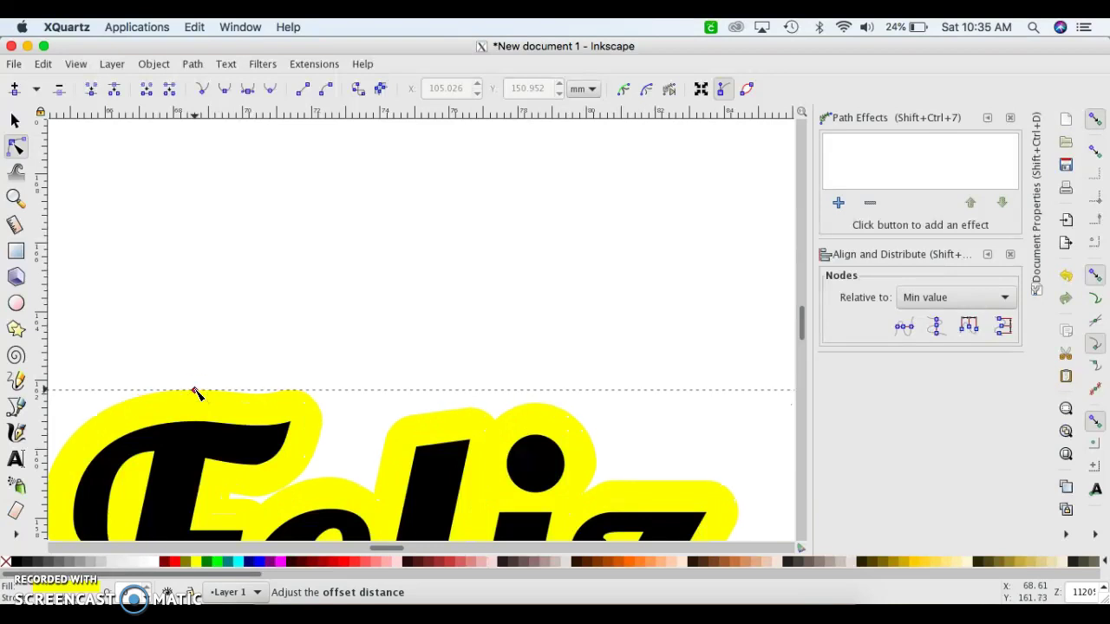
{"action": "left_click", "coordinate": [280, 301]}
{"action": "left_click", "coordinate": [322, 276]}
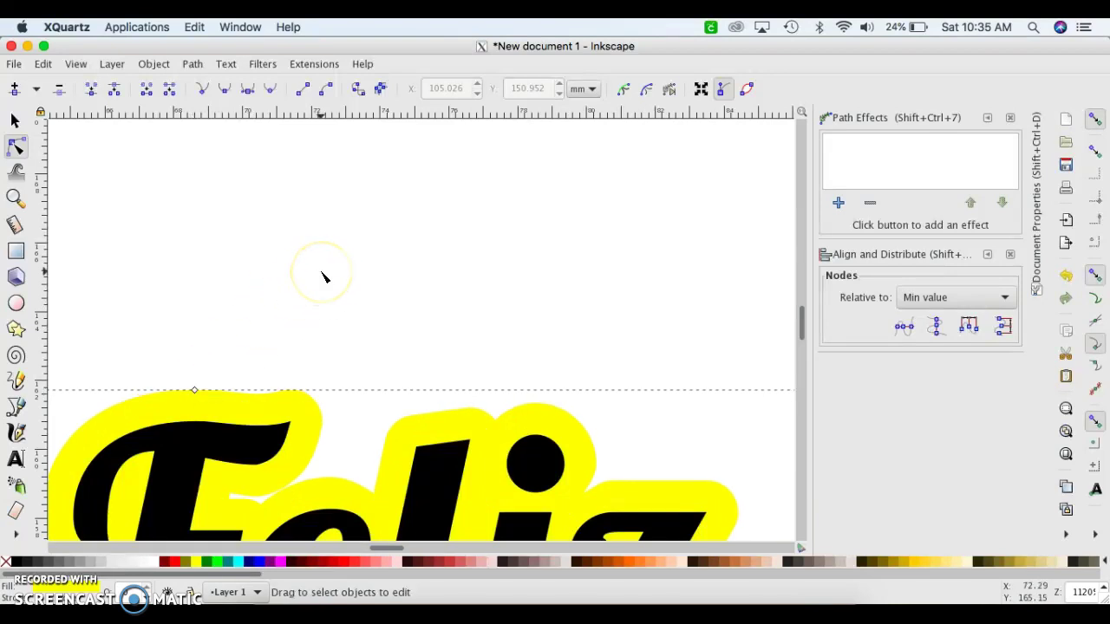
{"action": "key", "text": "minus"}
{"action": "key", "text": "minus"}
{"action": "key", "text": "minus"}
{"action": "key", "text": "minus"}
{"action": "key", "text": "minus"}
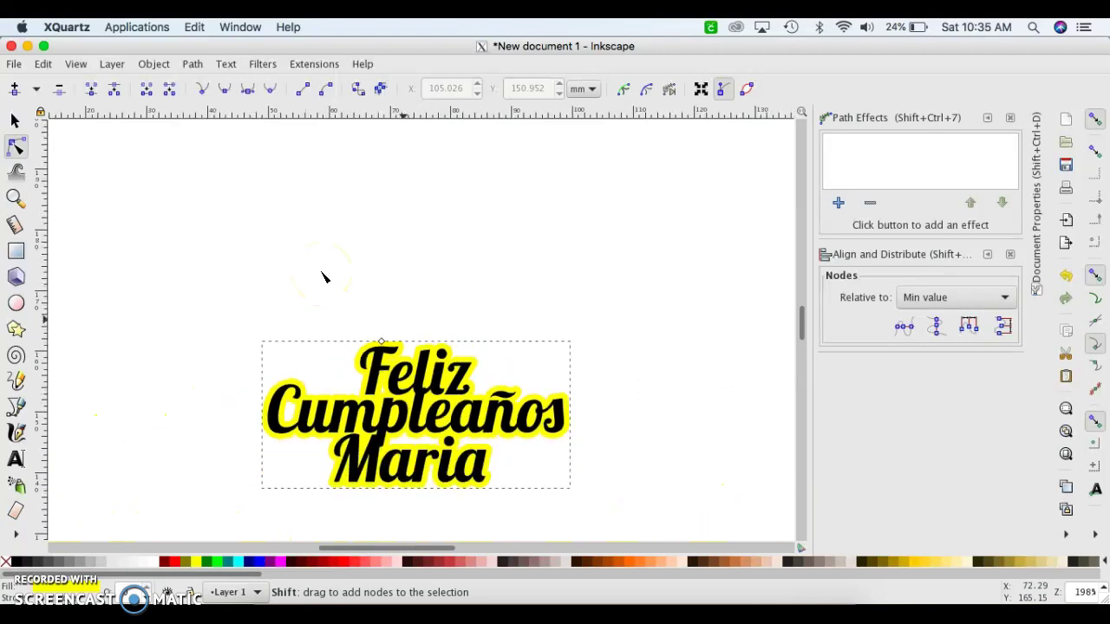
Move the black lettering to the upper right and select the yellow offset left behind
{"action": "left_click", "coordinate": [489, 269]}
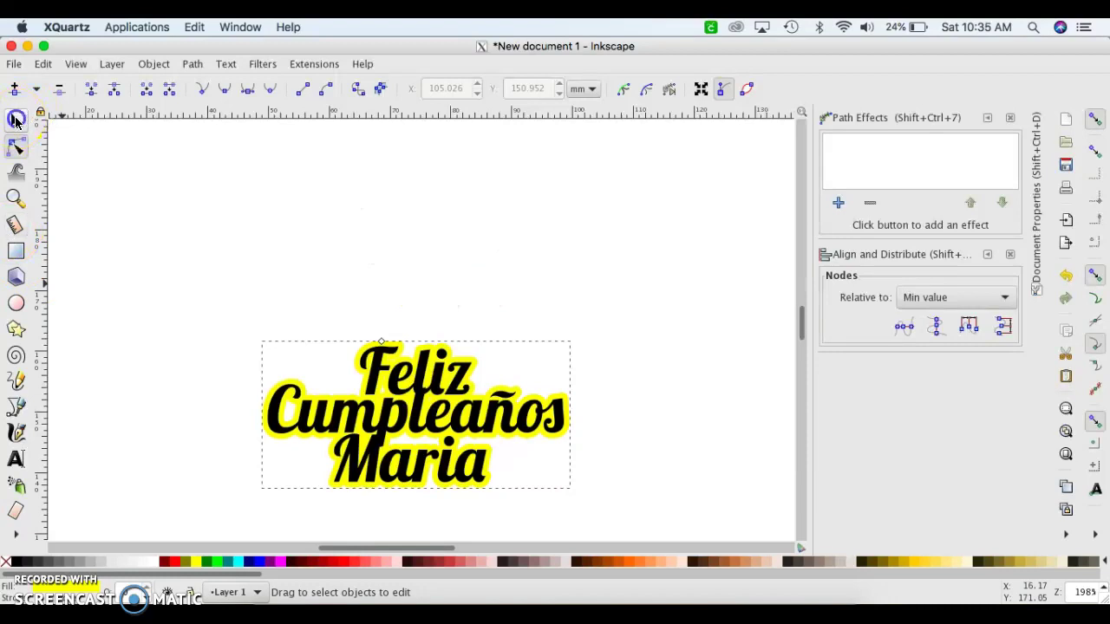
{"action": "left_click", "coordinate": [15, 120]}
{"action": "left_click", "coordinate": [514, 302]}
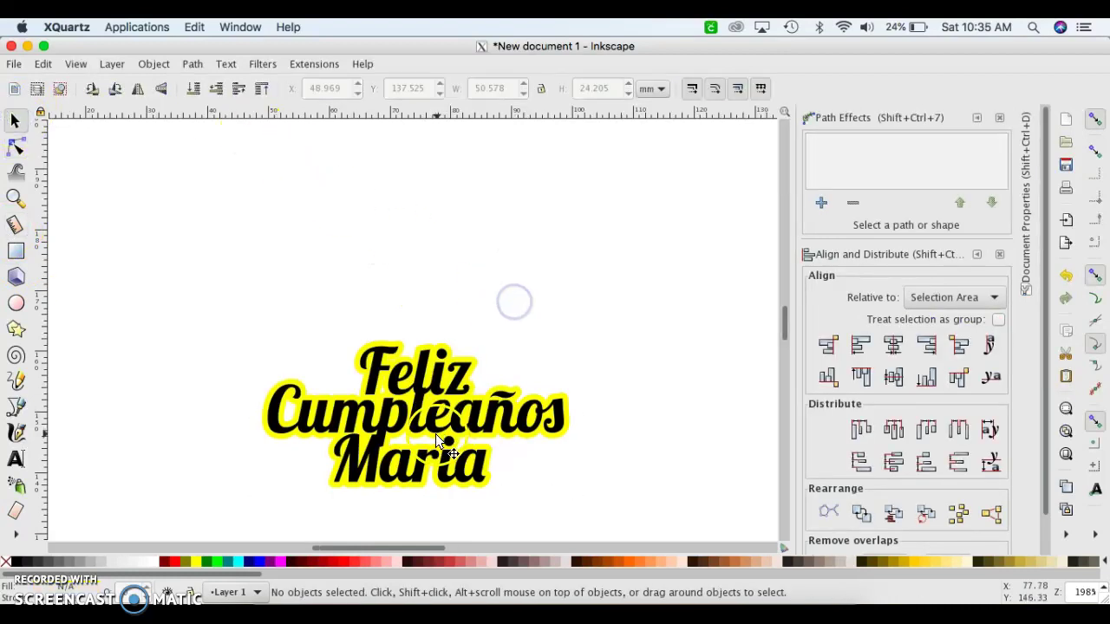
{"action": "left_click", "coordinate": [437, 411]}
{"action": "left_click_drag", "start_coordinate": [437, 411], "coordinate": [504, 305]}
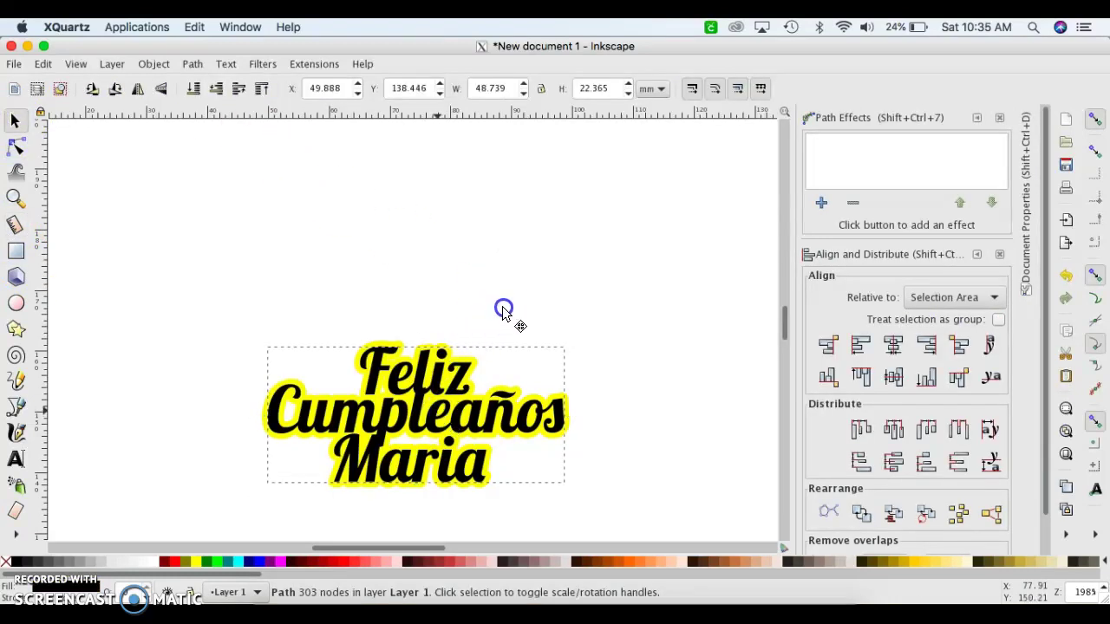
{"action": "left_click", "coordinate": [593, 265]}
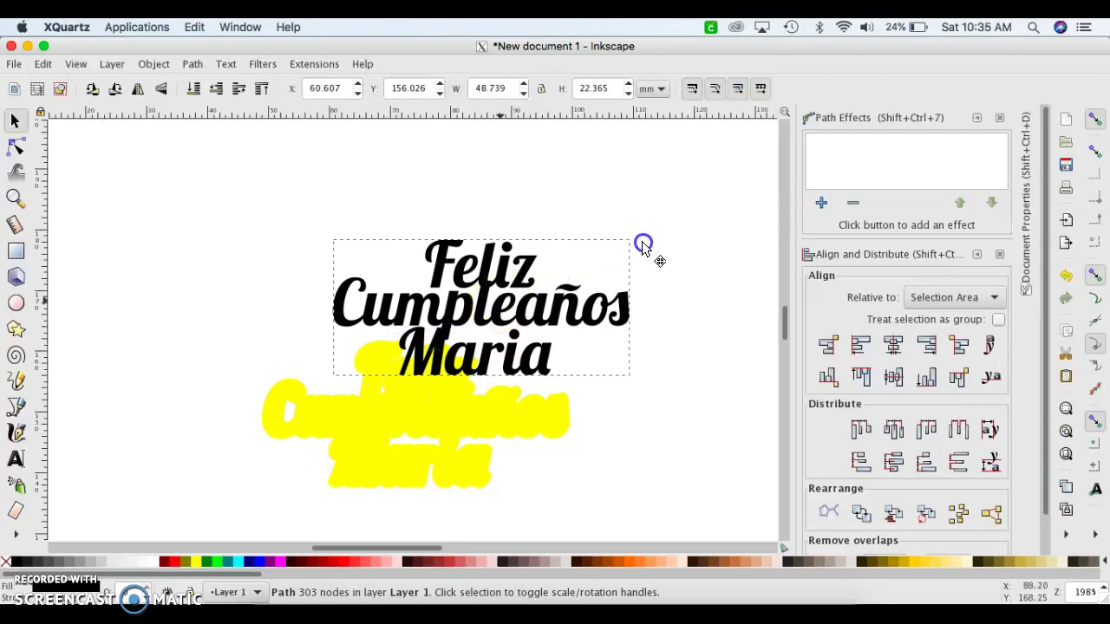
{"action": "left_click_drag", "start_coordinate": [642, 243], "coordinate": [681, 223]}
{"action": "left_click", "coordinate": [394, 412]}
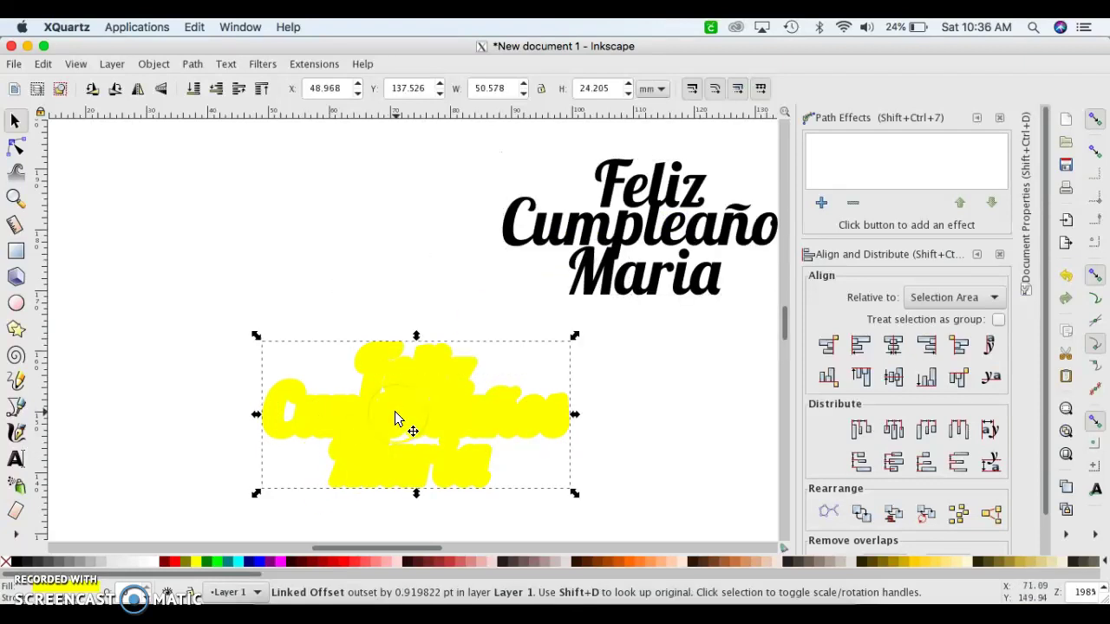
{"action": "left_click", "coordinate": [192, 64]}
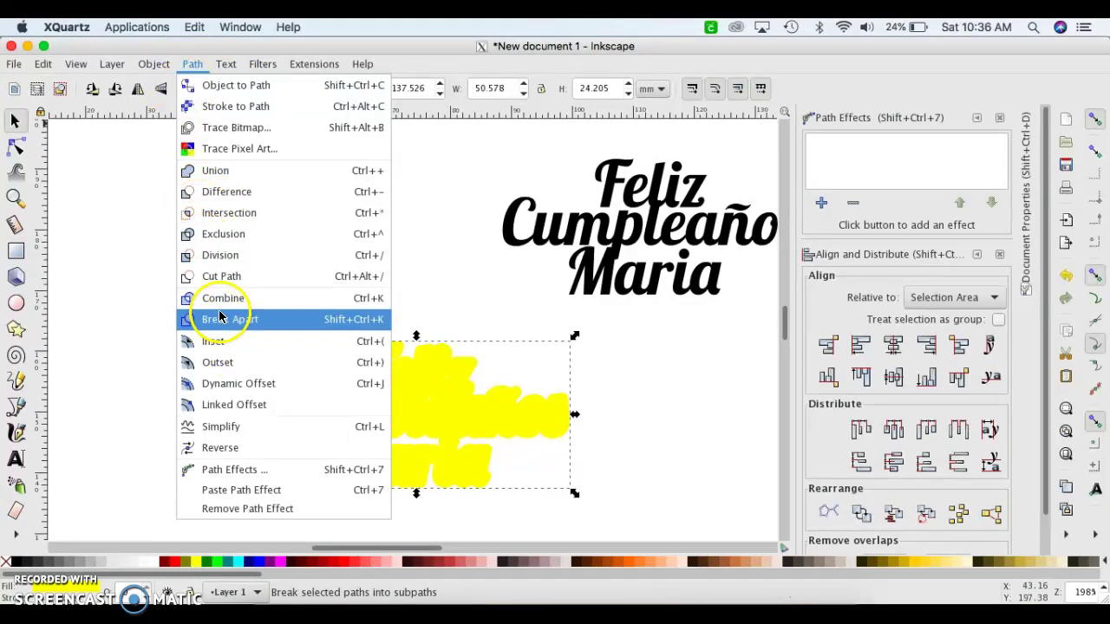
Create a linked offset of the yellow shape and drag it outward past the yellow outline on every side
{"action": "left_click", "coordinate": [220, 404]}
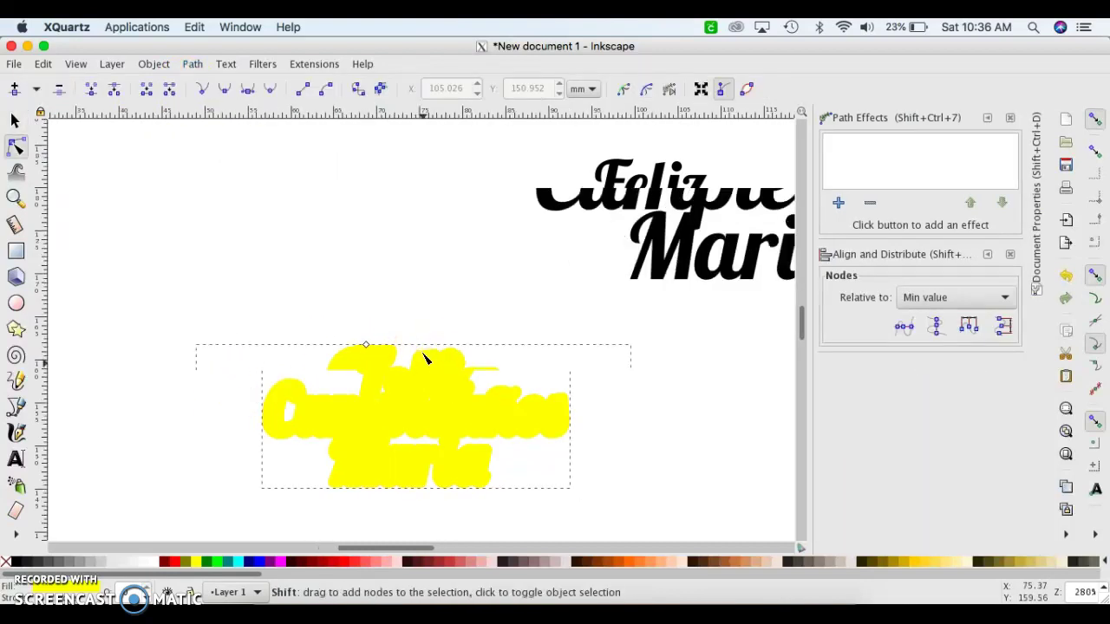
{"action": "key", "text": "plus"}
{"action": "key", "text": "plus"}
{"action": "key", "text": "plus"}
{"action": "key", "text": "plus"}
{"action": "left_click", "coordinate": [200, 390]}
{"action": "left_click_drag", "start_coordinate": [200, 392], "coordinate": [194, 361]}
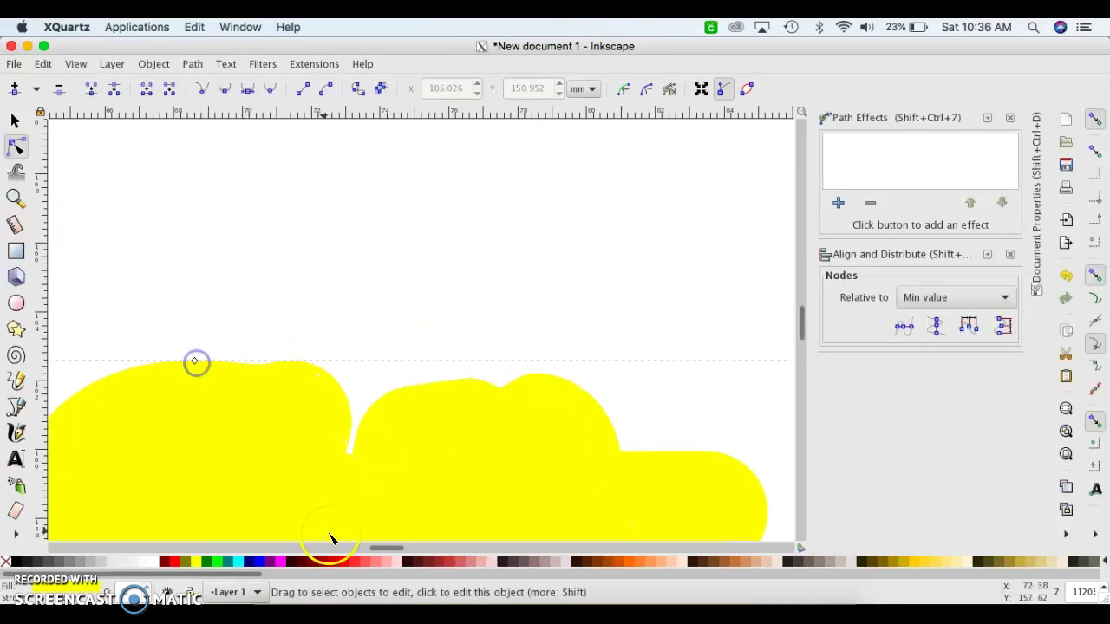
{"action": "left_click", "coordinate": [19, 562]}
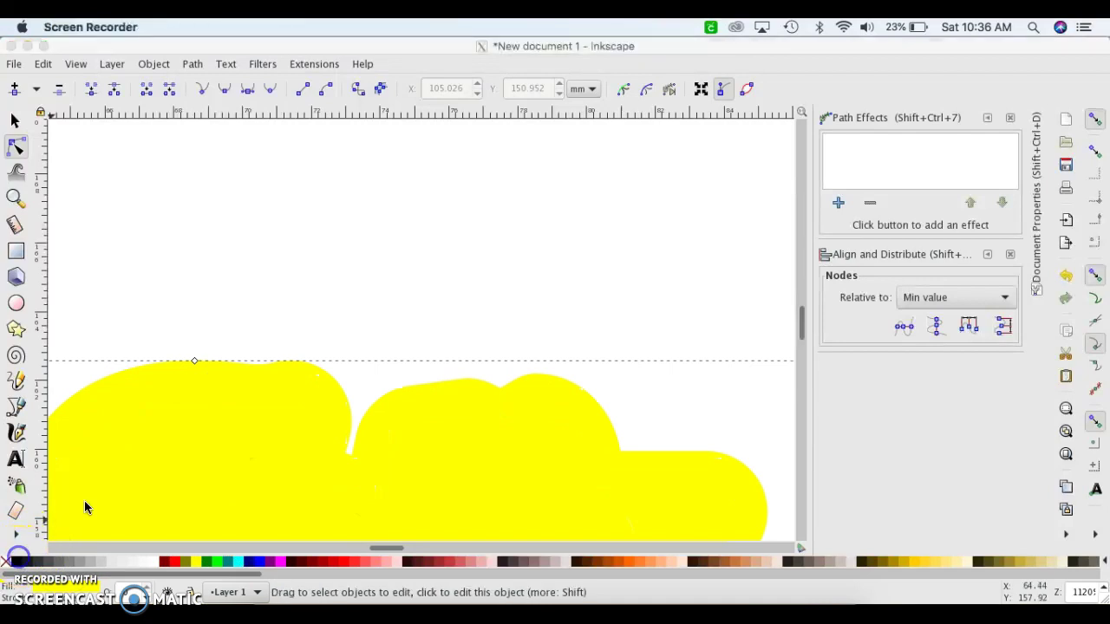
{"action": "left_click", "coordinate": [13, 565]}
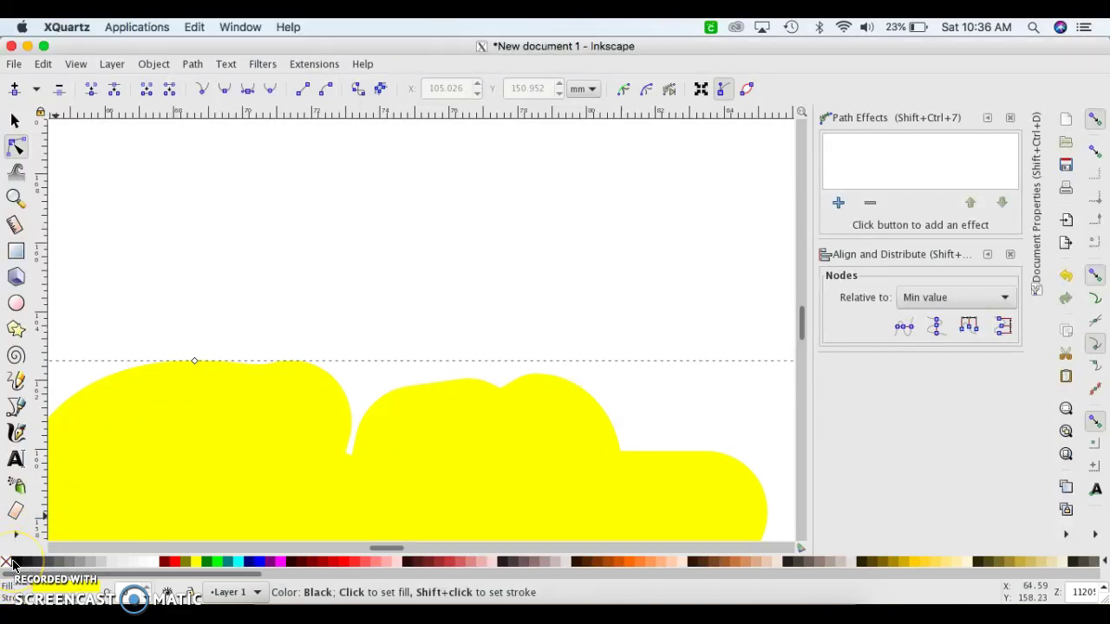
{"action": "left_click", "coordinate": [19, 562]}
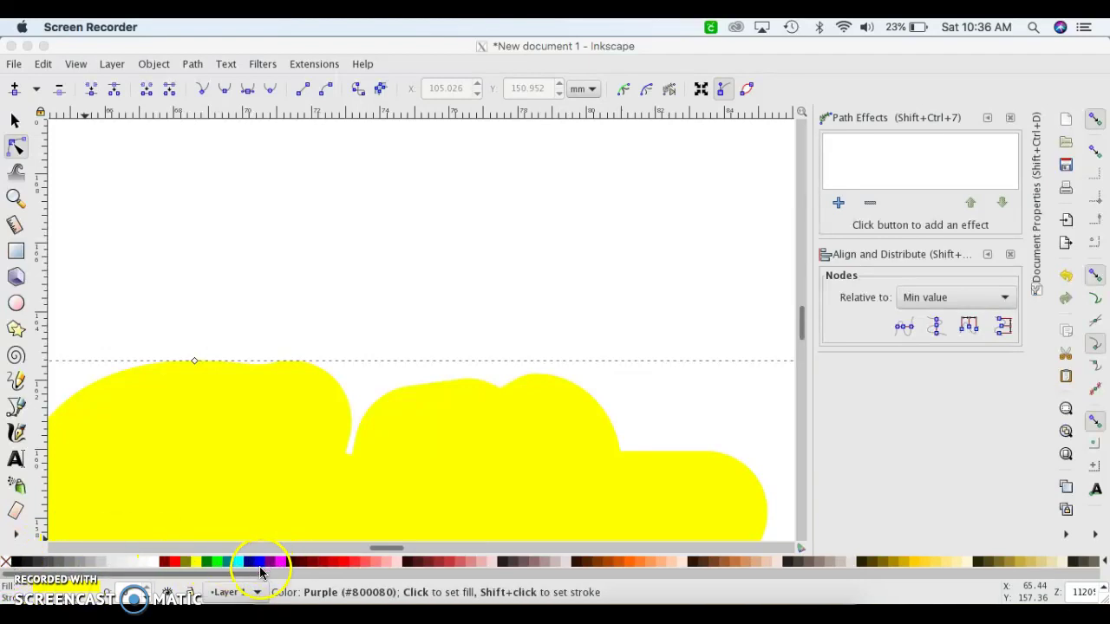
Fill the wider offset solid black, starting from navy and dropping the B slider to 0
{"action": "left_click", "coordinate": [251, 565]}
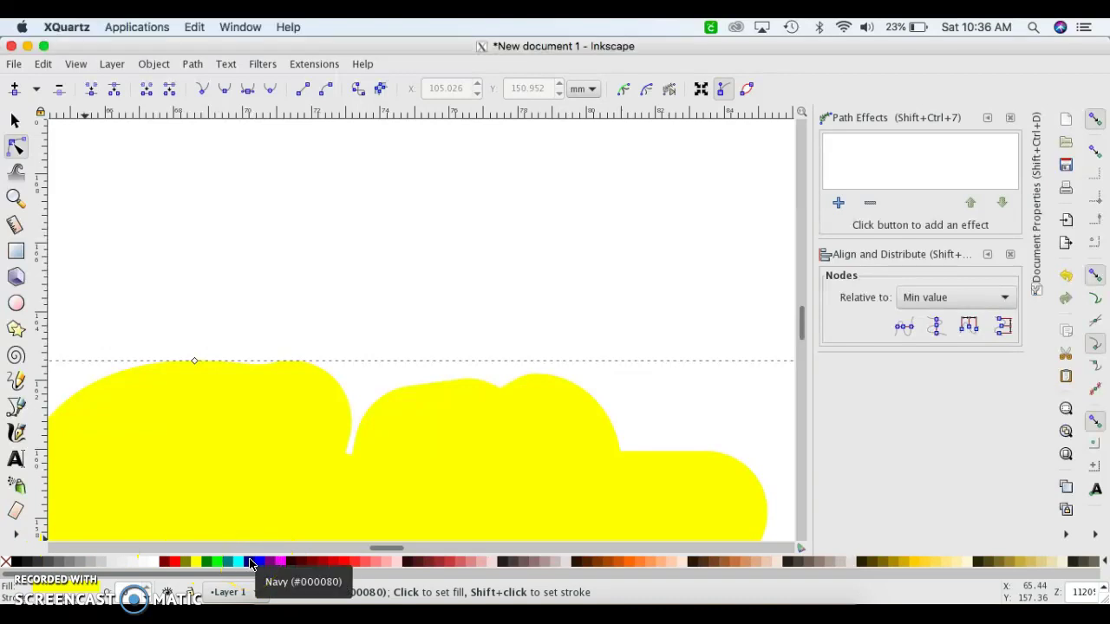
{"action": "left_click", "coordinate": [251, 565], "text": "shift"}
{"action": "left_click", "coordinate": [97, 589]}
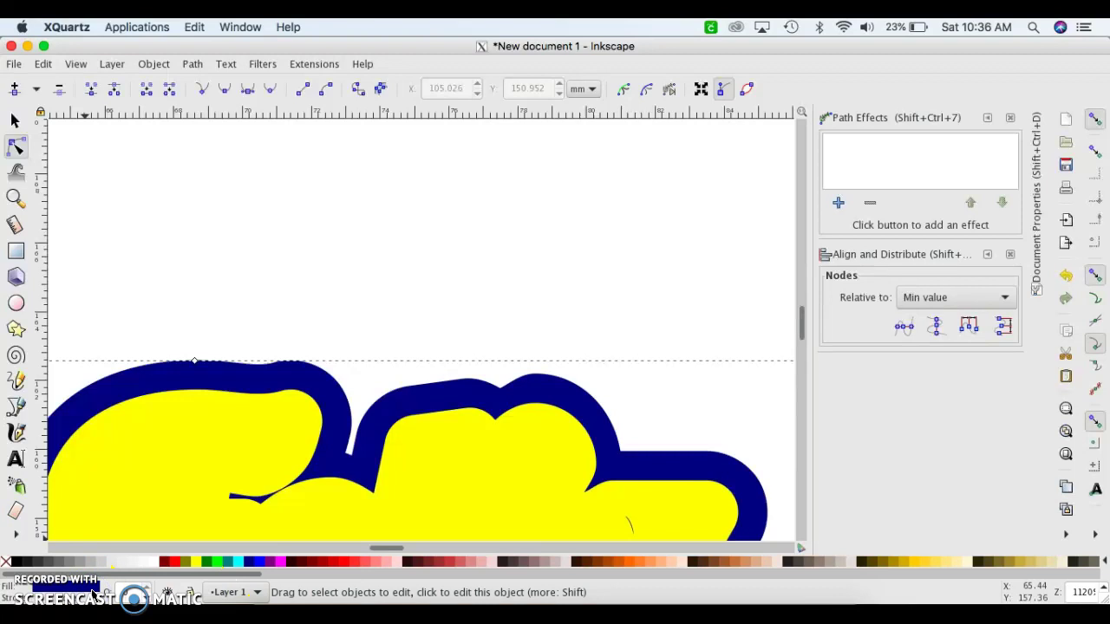
{"action": "left_click", "coordinate": [94, 592]}
{"action": "left_click_drag", "start_coordinate": [848, 302], "coordinate": [764, 300]}
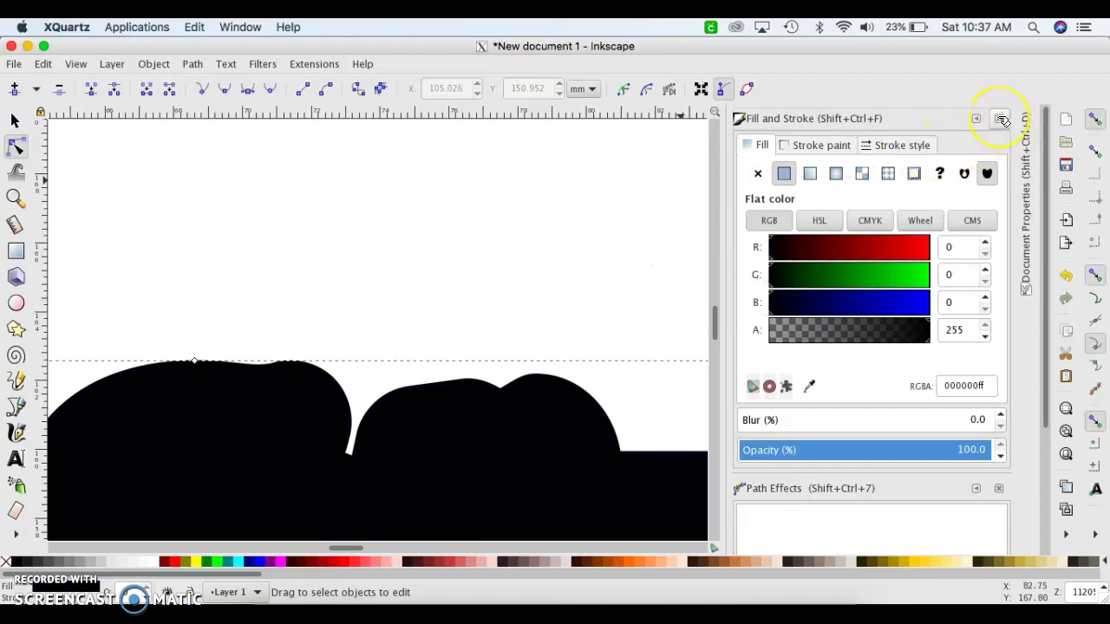
Close the Fill and Stroke and Path Effects docks, leaving only Align and Distribute
{"action": "left_click", "coordinate": [1002, 119]}
{"action": "left_click", "coordinate": [1006, 119]}
{"action": "right_click", "coordinate": [606, 281]}
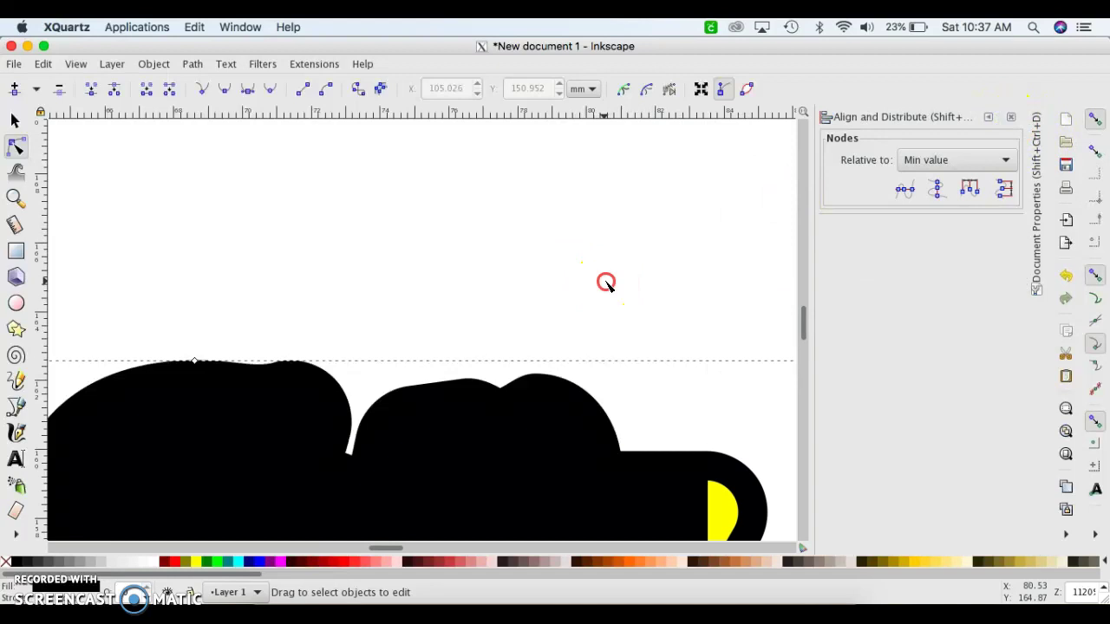
{"action": "left_click", "coordinate": [496, 257]}
Zoom out and move the black lettering back over the yellow and black offset shapes
{"action": "key", "text": "minus"}
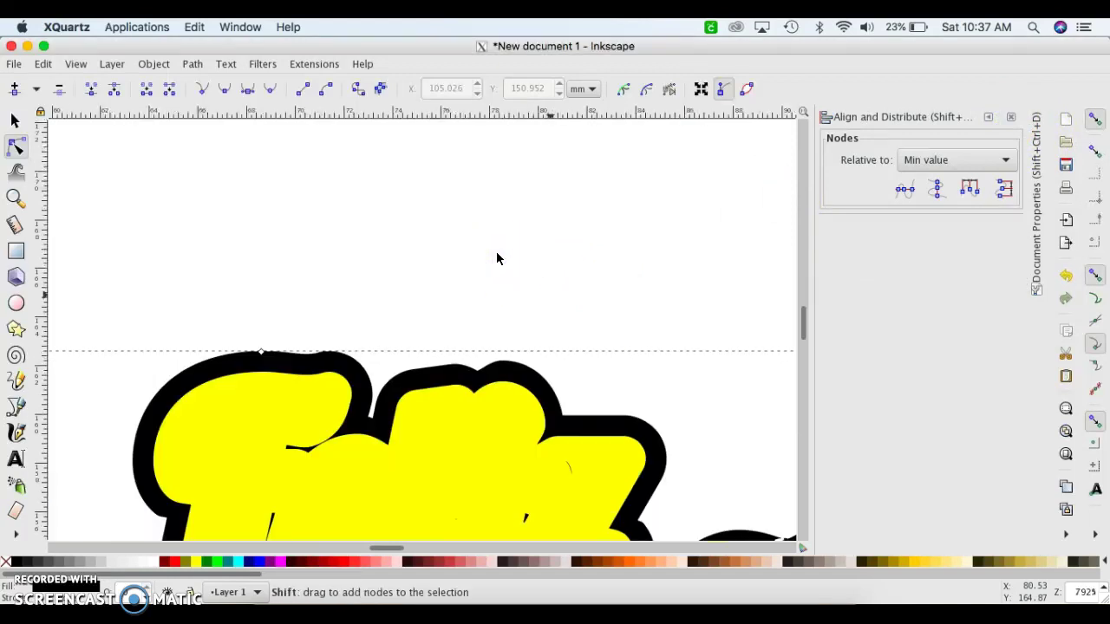
{"action": "key", "text": "minus"}
{"action": "key", "text": "minus"}
{"action": "key", "text": "minus"}
{"action": "key", "text": "minus"}
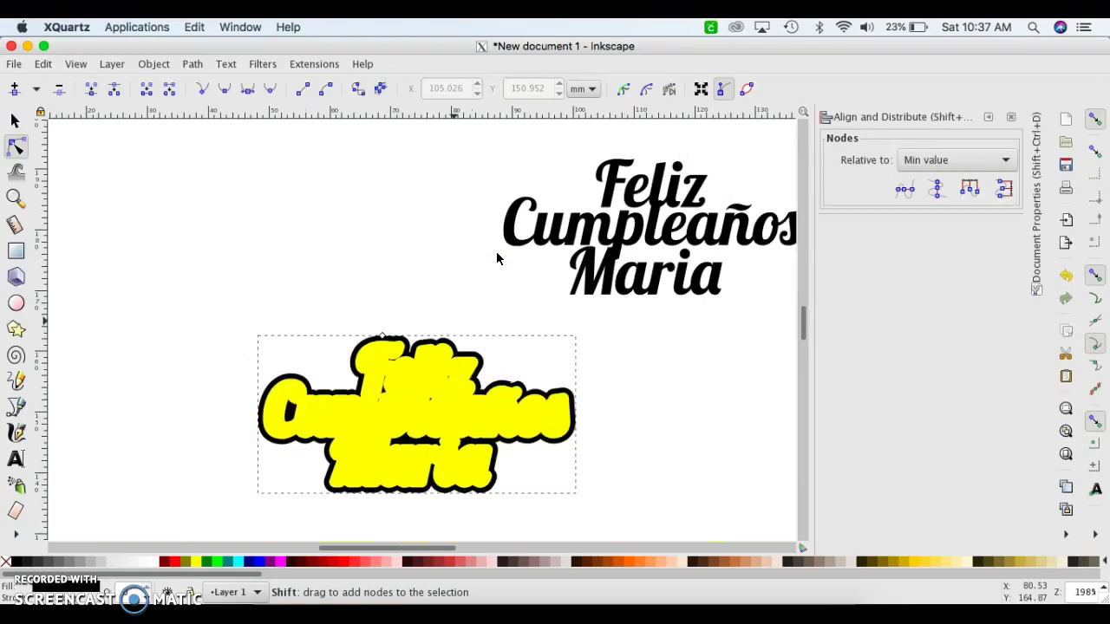
{"action": "left_click", "coordinate": [666, 227]}
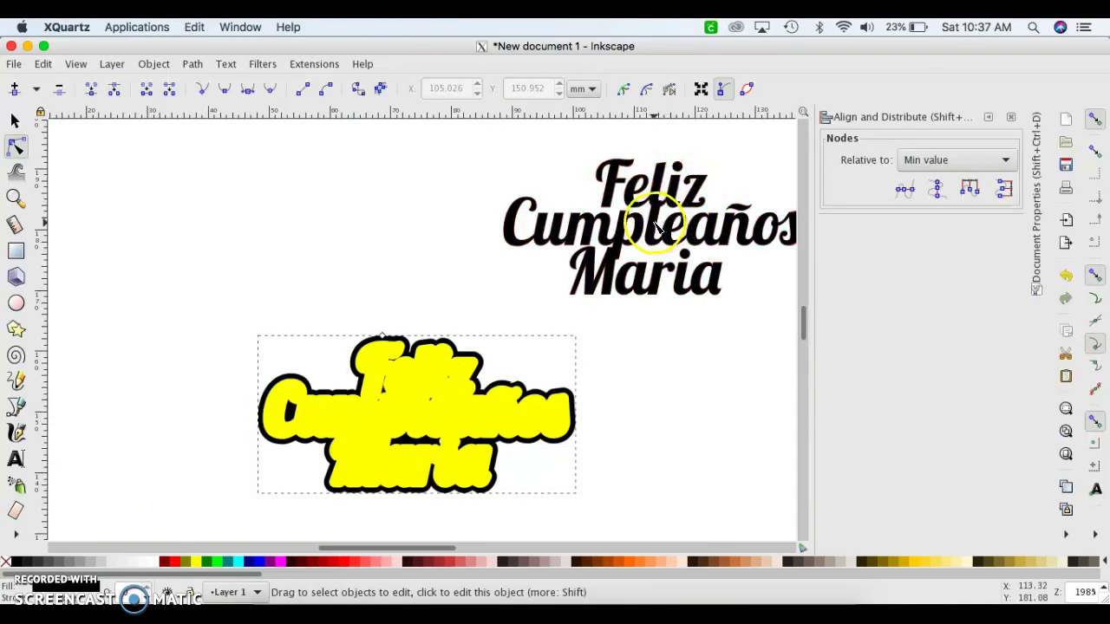
{"action": "left_click", "coordinate": [14, 119]}
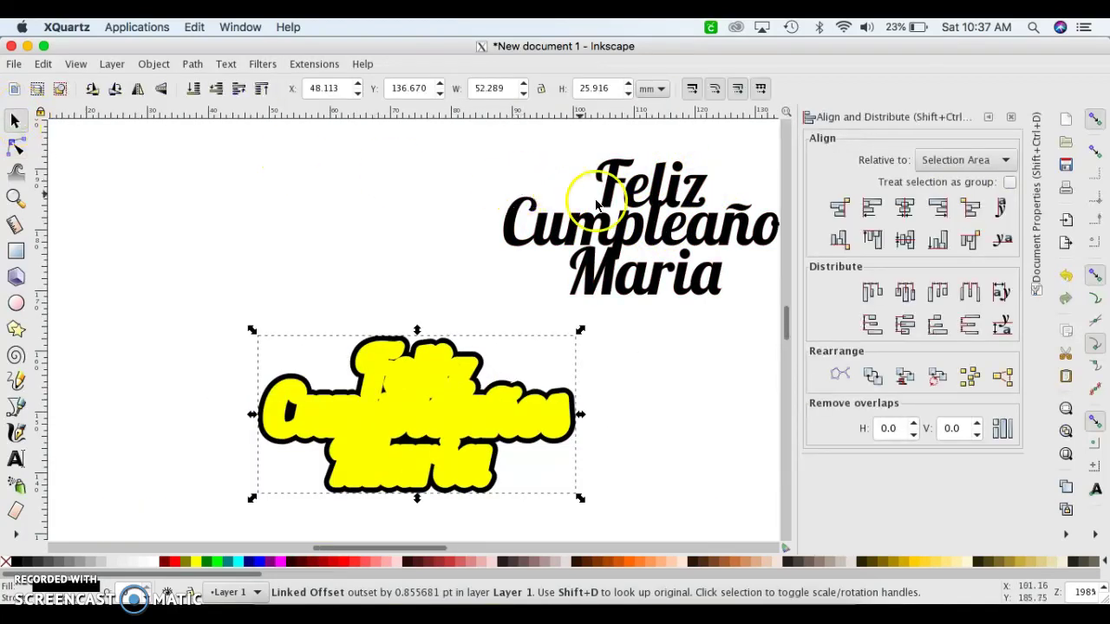
{"action": "key", "text": "ctrl+z"}
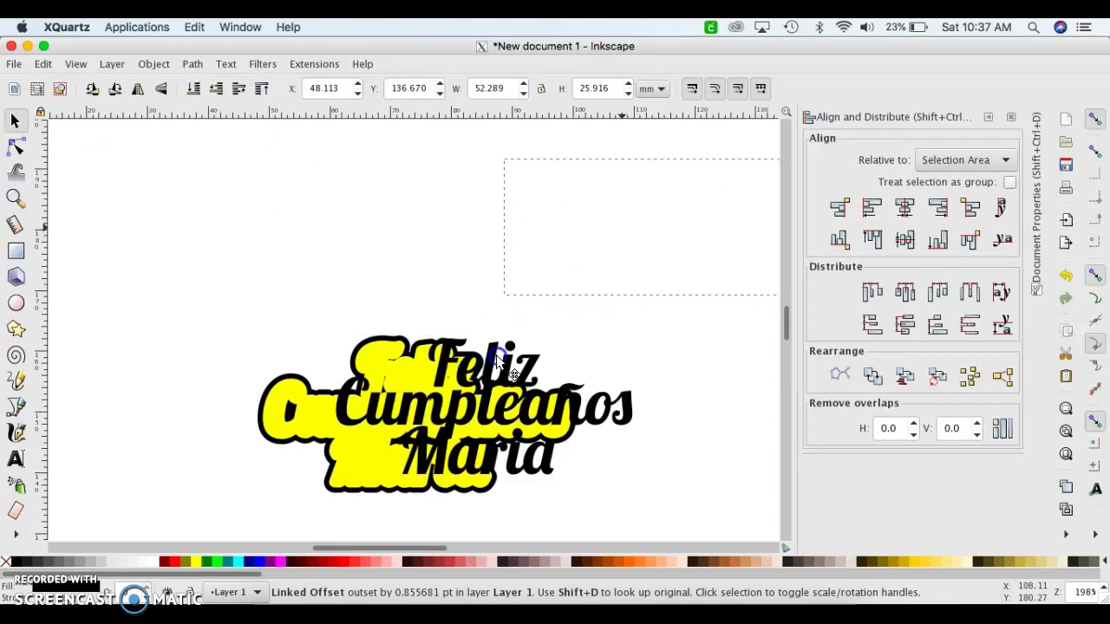
{"action": "key", "text": "ctrl+z"}
{"action": "key", "text": "ctrl+z"}
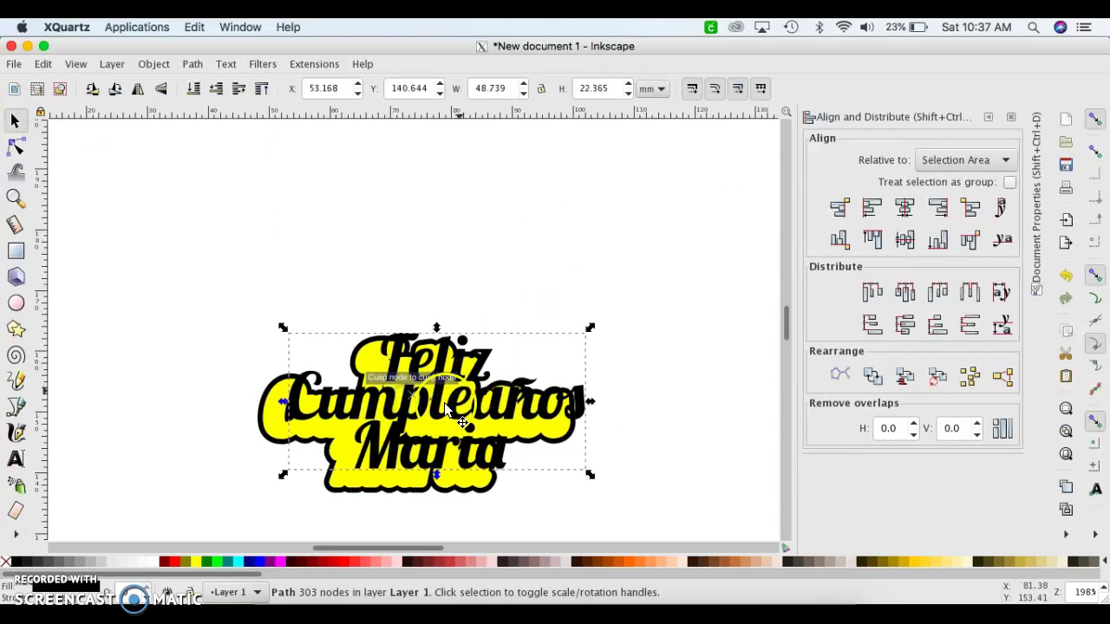
{"action": "left_click_drag", "start_coordinate": [430, 410], "coordinate": [406, 430]}
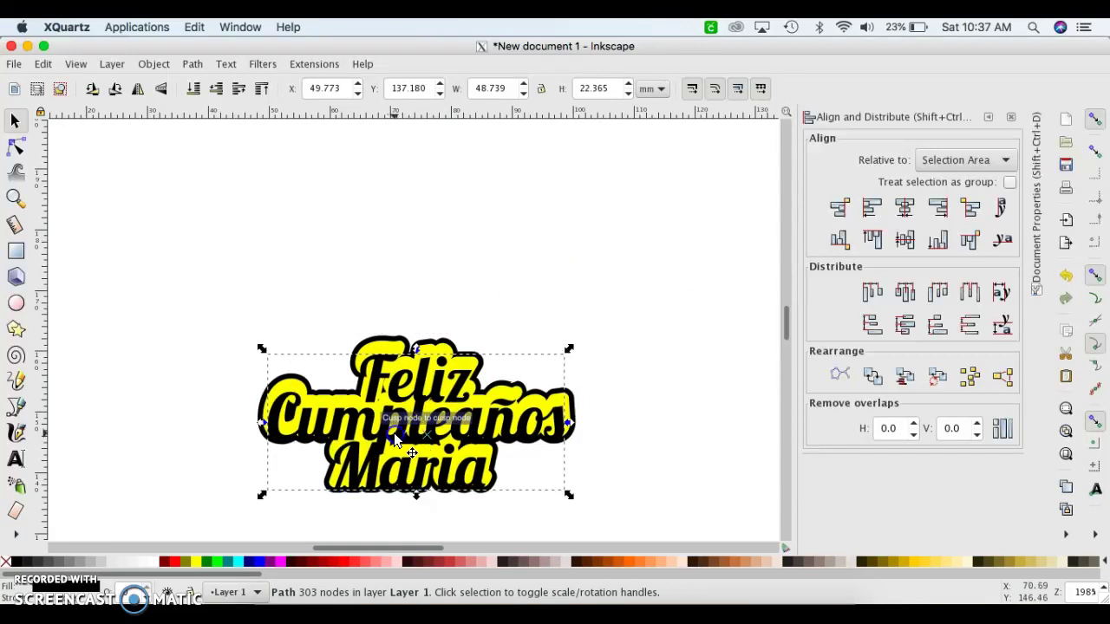
{"action": "mouse_move", "coordinate": [394, 430]}
{"action": "left_mouse_down"}
{"action": "mouse_move", "coordinate": [390, 412]}
{"action": "mouse_move", "coordinate": [394, 435]}
{"action": "left_mouse_up"}
{"action": "key", "text": "ctrl+z"}
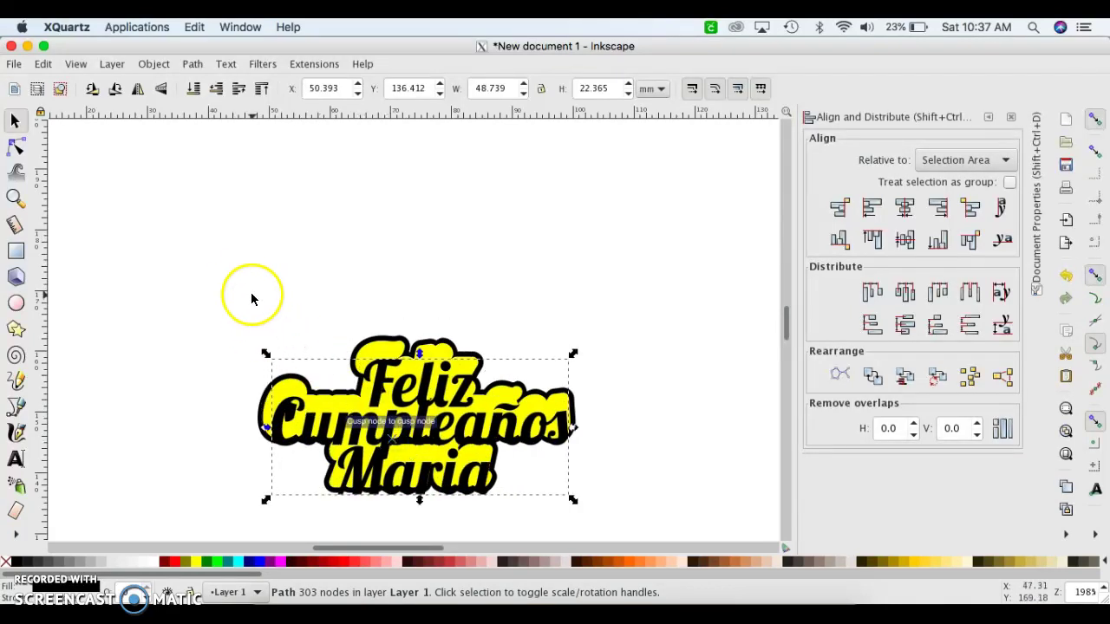
Select all three layers and centre them on both vertical and horizontal axes
{"action": "left_click_drag", "start_coordinate": [224, 277], "coordinate": [637, 416]}
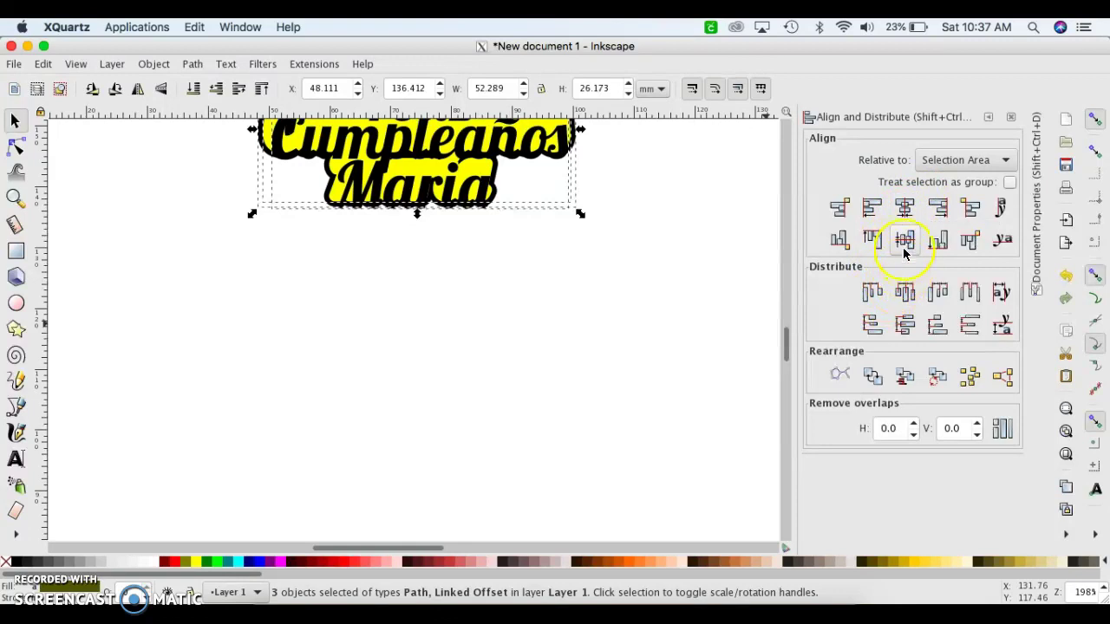
{"action": "left_click", "coordinate": [903, 243]}
{"action": "left_click", "coordinate": [607, 401]}
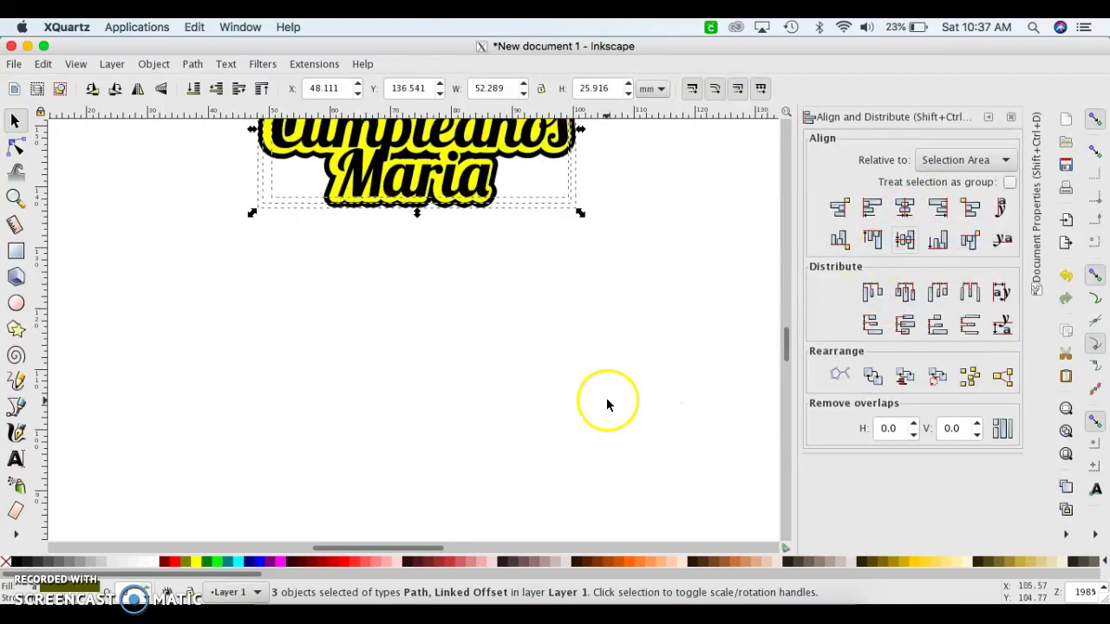
{"action": "scroll", "coordinate": [607, 404], "scroll_direction": "up", "scroll_amount": 5}
{"action": "scroll", "coordinate": [607, 404], "scroll_direction": "up", "scroll_amount": 1}
{"action": "scroll", "coordinate": [607, 404], "scroll_direction": "down", "scroll_amount": 3}
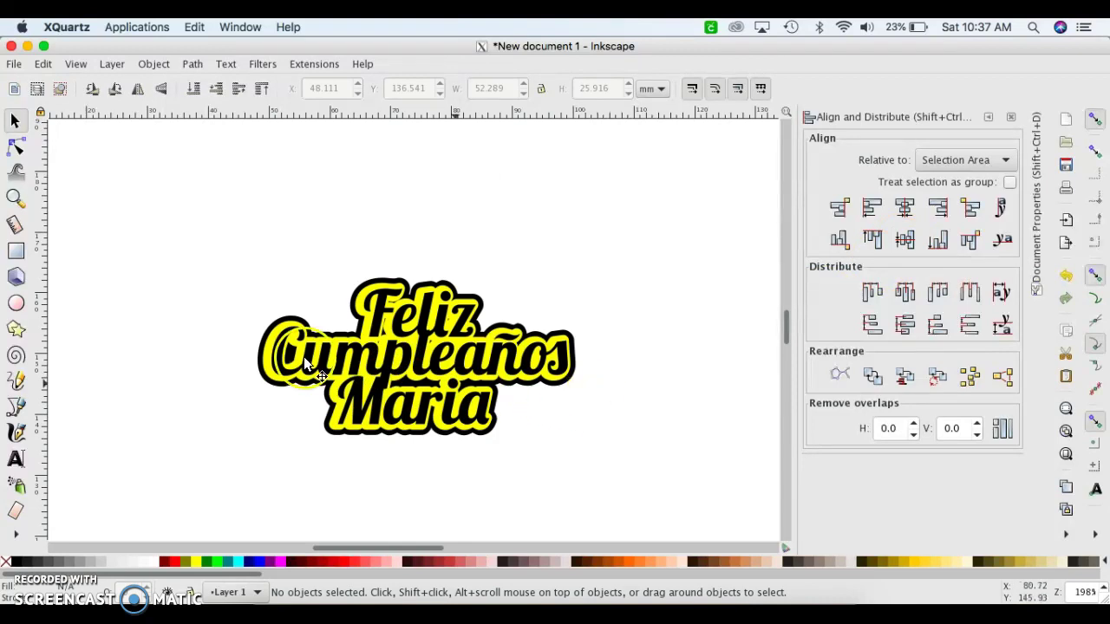
Save As an Inkscape SVG named 'Maria' in the Desktop SVG folder
{"action": "left_click", "coordinate": [13, 64]}
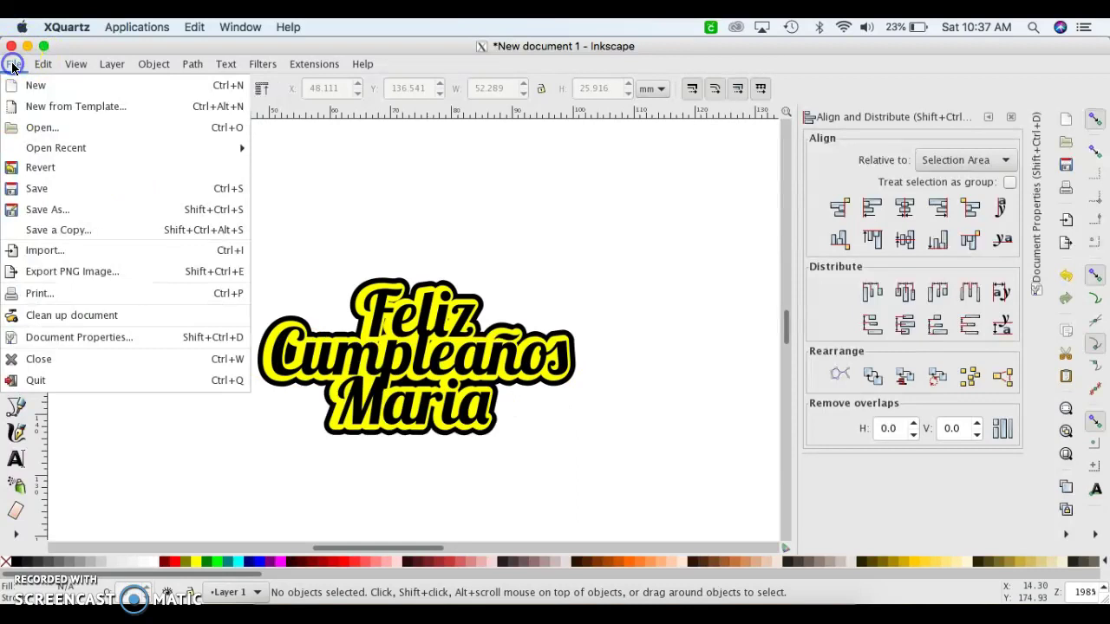
{"action": "left_click", "coordinate": [65, 209]}
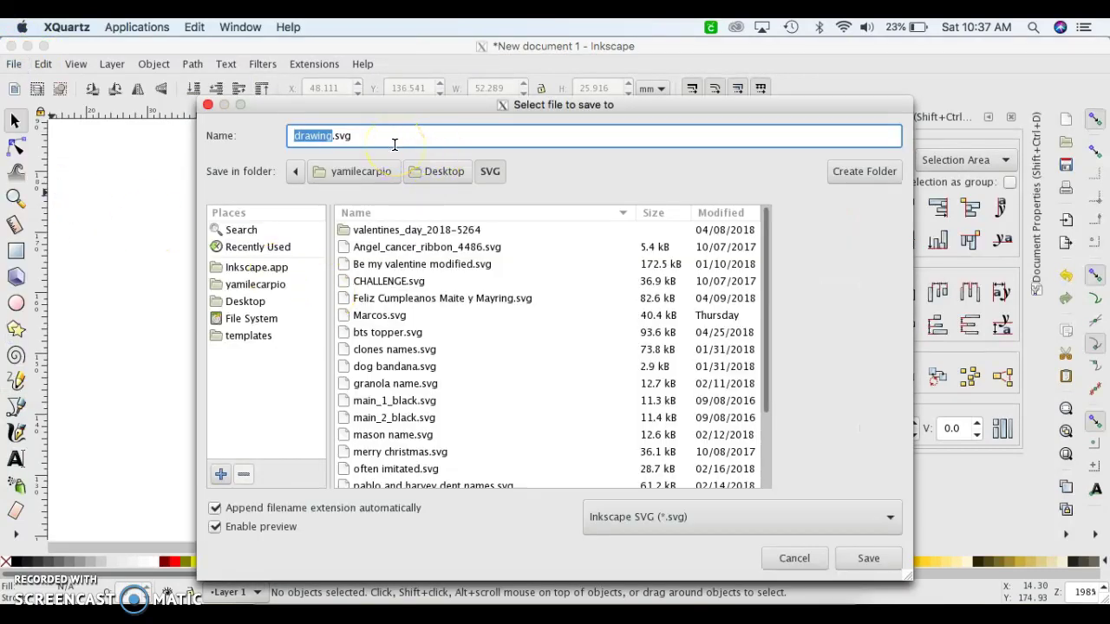
{"action": "type", "text": "Maria"}
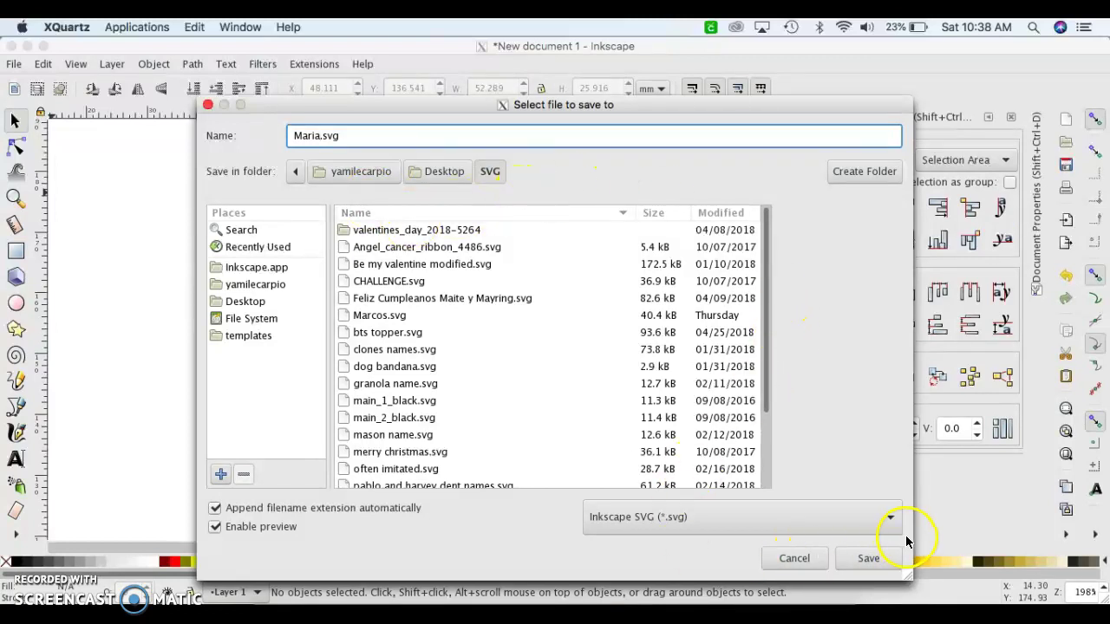
{"action": "left_click", "coordinate": [862, 557]}
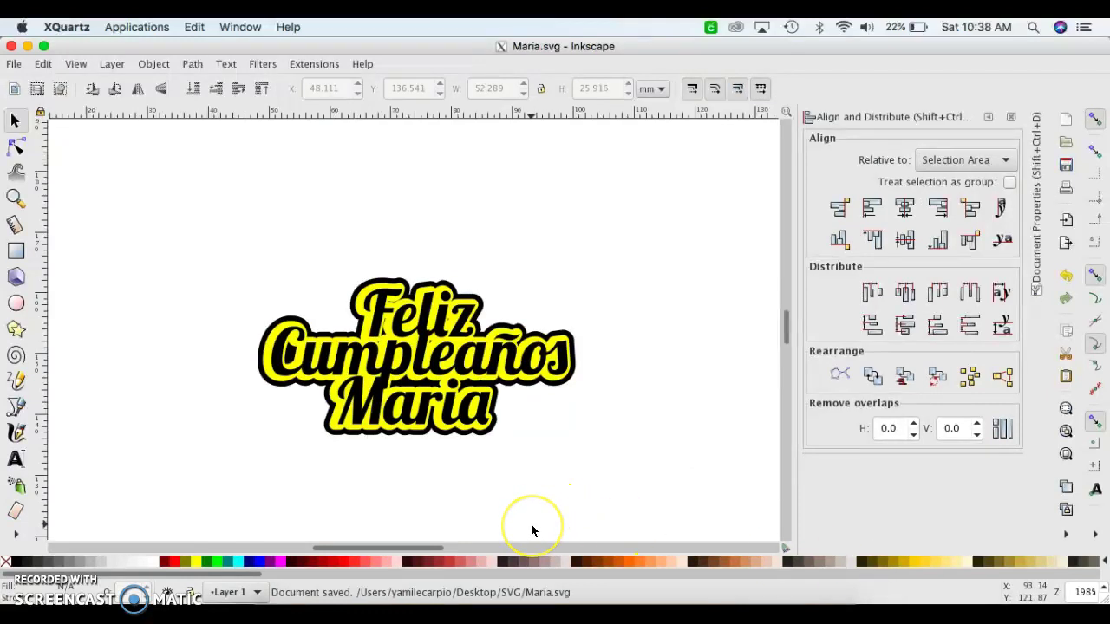
{"action": "left_click", "coordinate": [532, 525]}
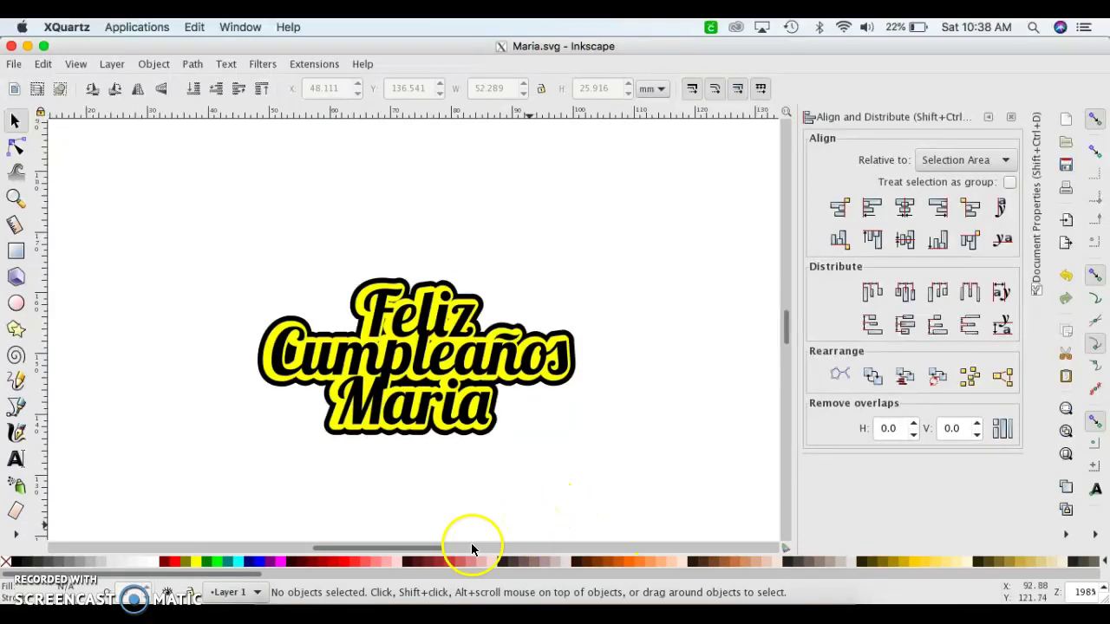
{"action": "mouse_move", "coordinate": [398, 600]}
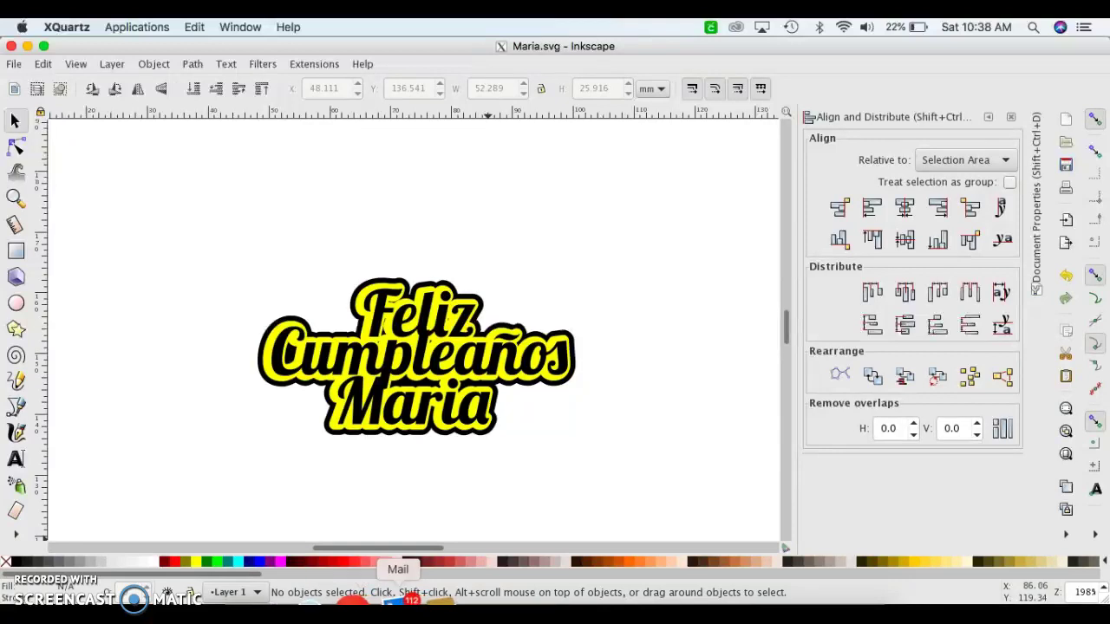
In Cricut Design Space, upload the image file Desktop/SVG/Maria.svg
{"action": "left_click", "coordinate": [362, 600]}
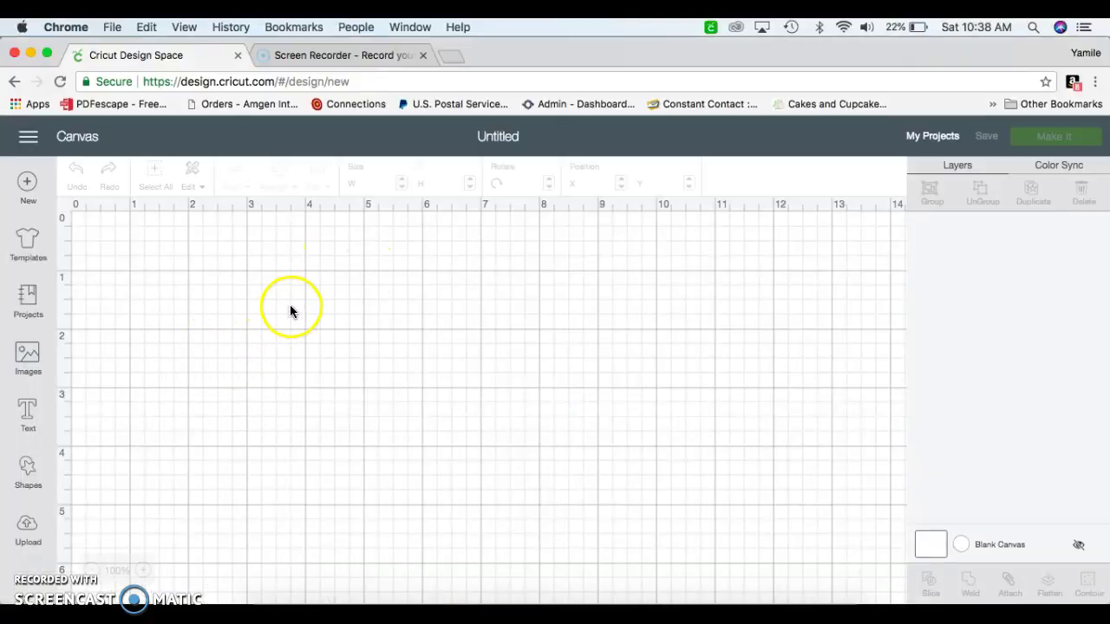
{"action": "left_click", "coordinate": [27, 531]}
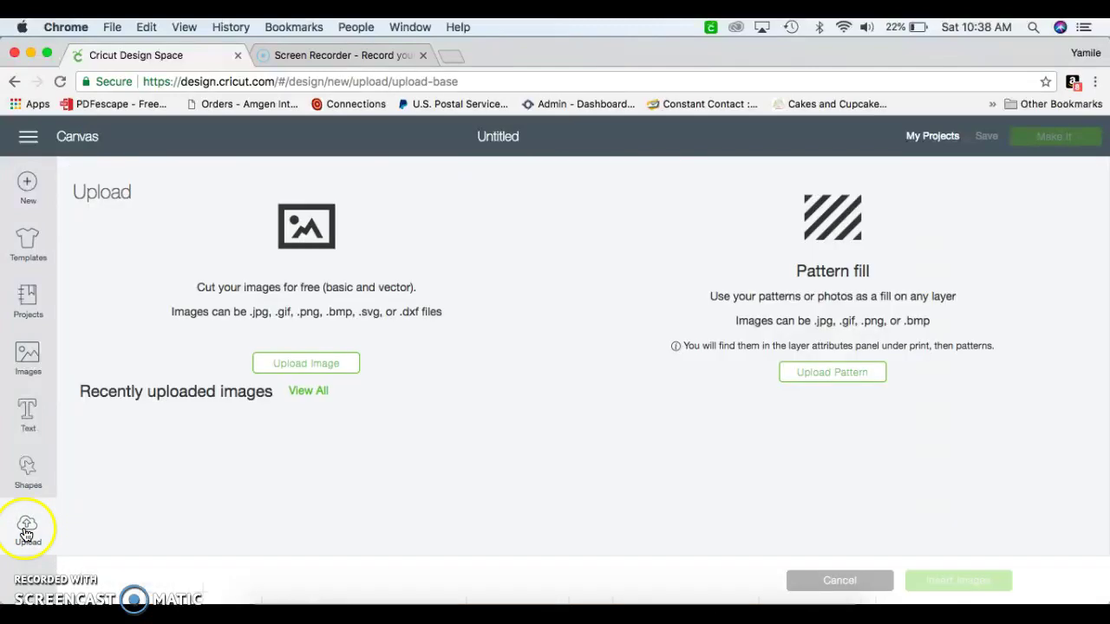
{"action": "left_click", "coordinate": [320, 364]}
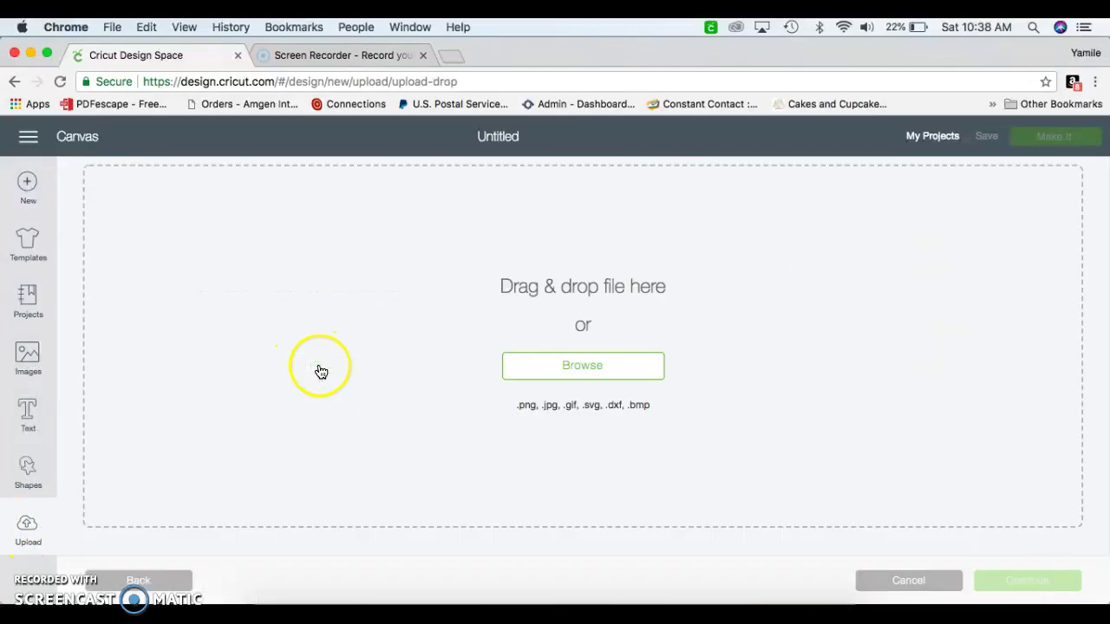
{"action": "left_click", "coordinate": [582, 366]}
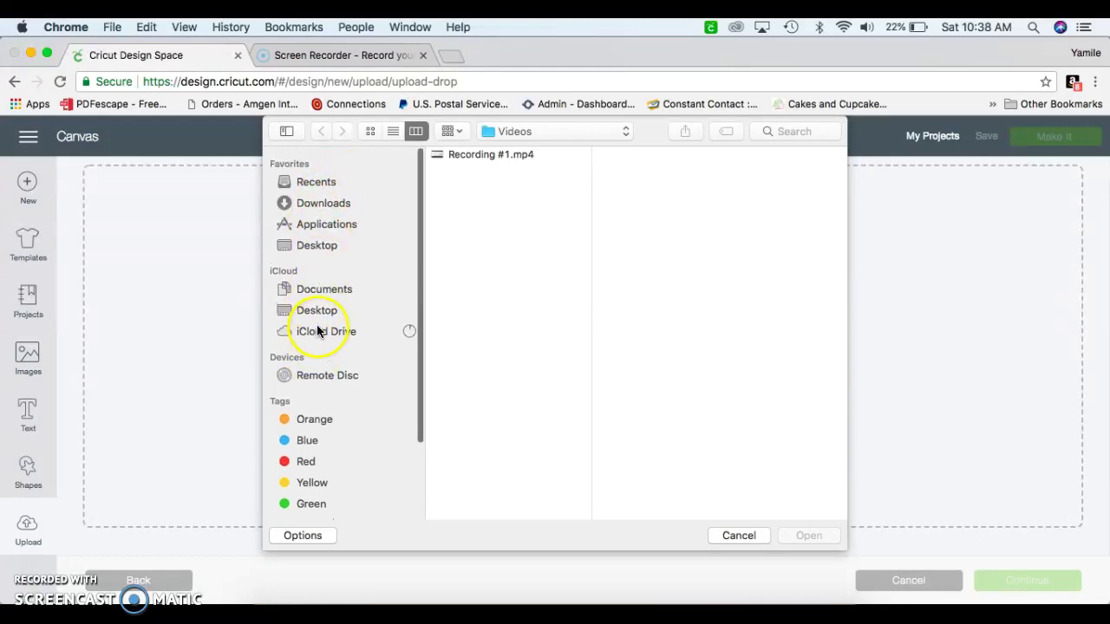
{"action": "left_click", "coordinate": [315, 241]}
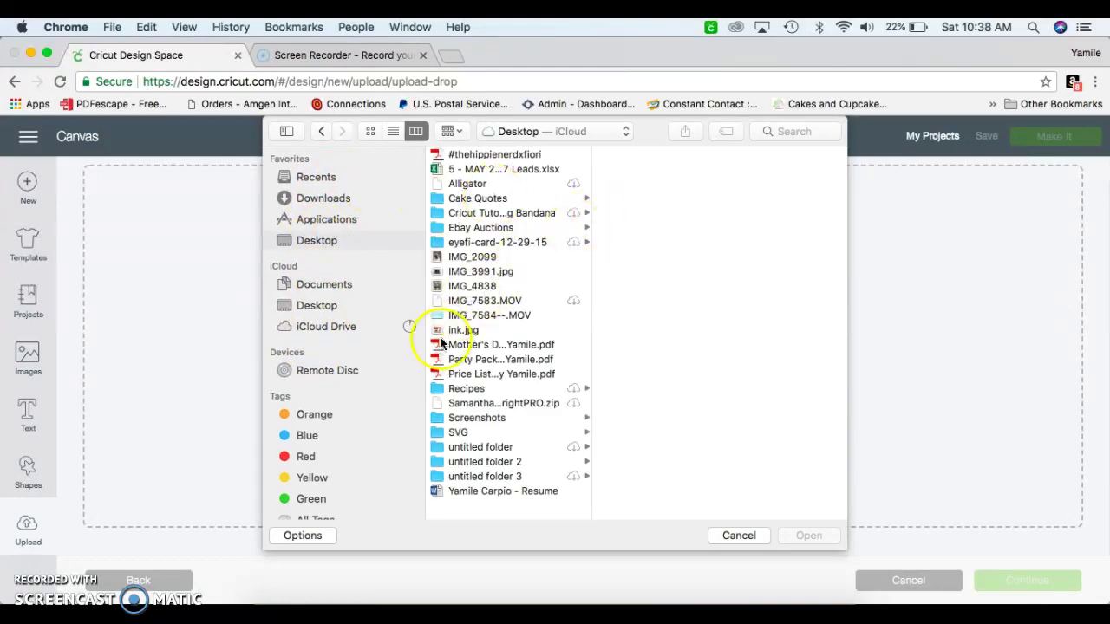
{"action": "left_click", "coordinate": [459, 432]}
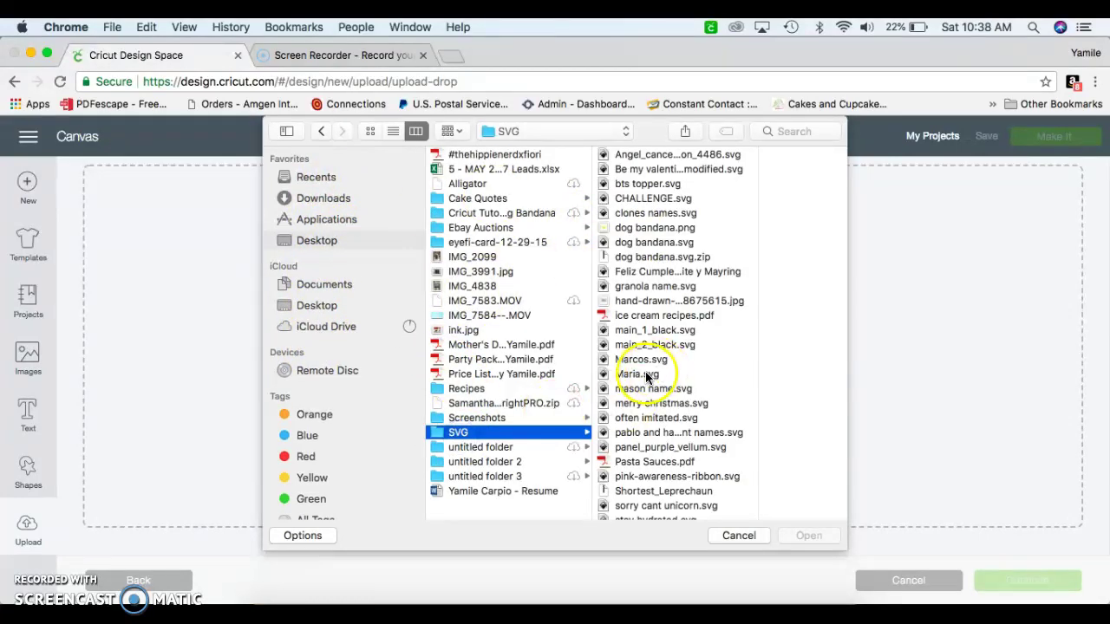
{"action": "left_click", "coordinate": [646, 374]}
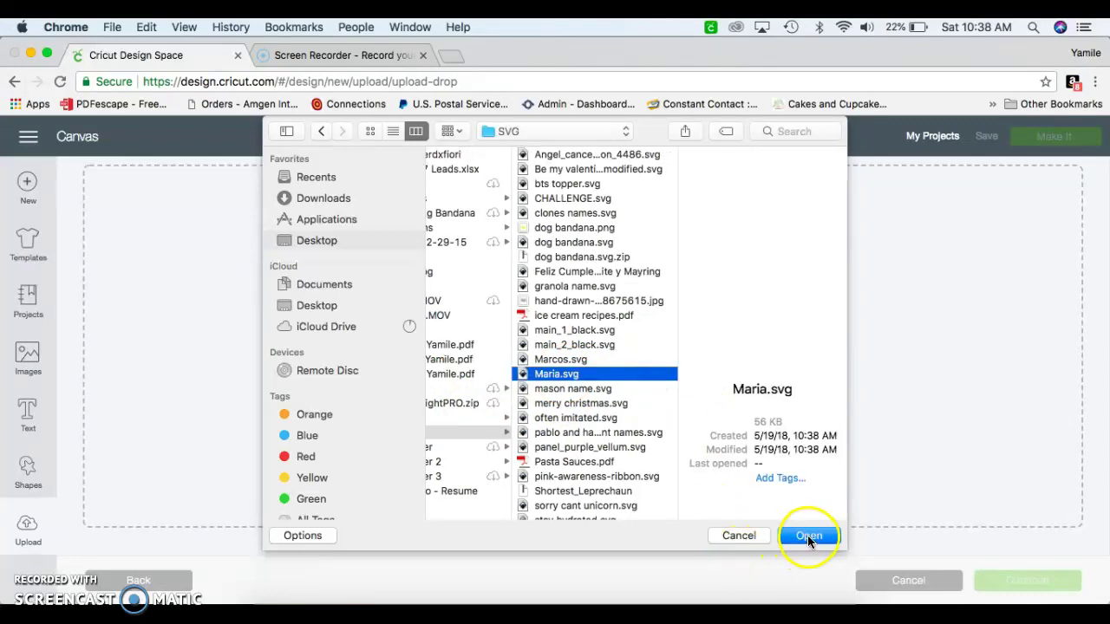
{"action": "left_click", "coordinate": [807, 535]}
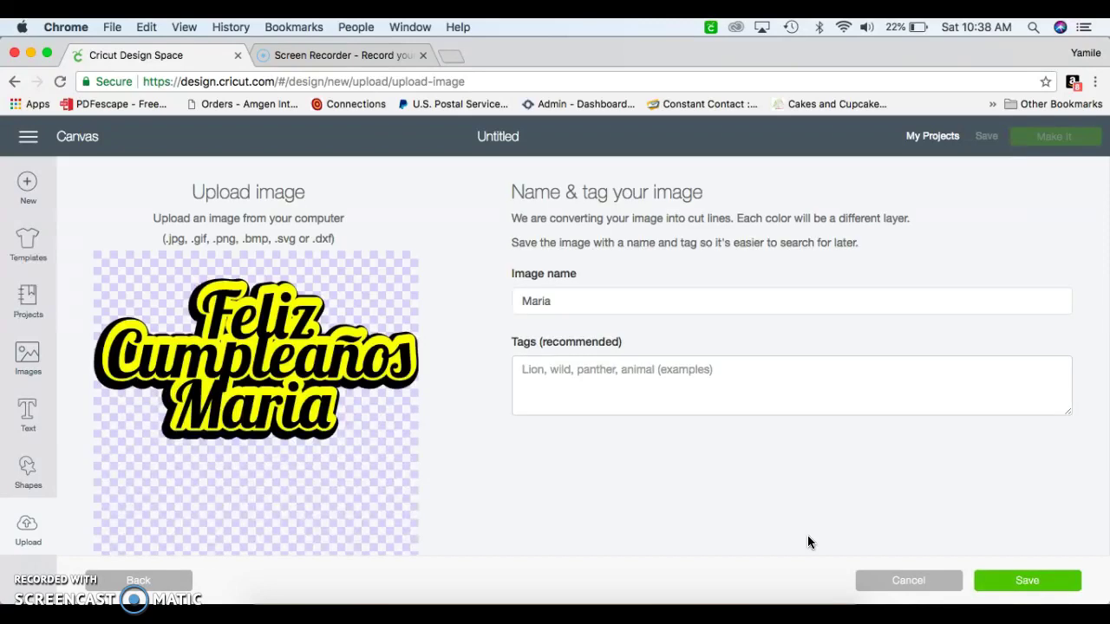
Save the uploaded Maria image and insert it onto the canvas
{"action": "left_click", "coordinate": [1017, 583]}
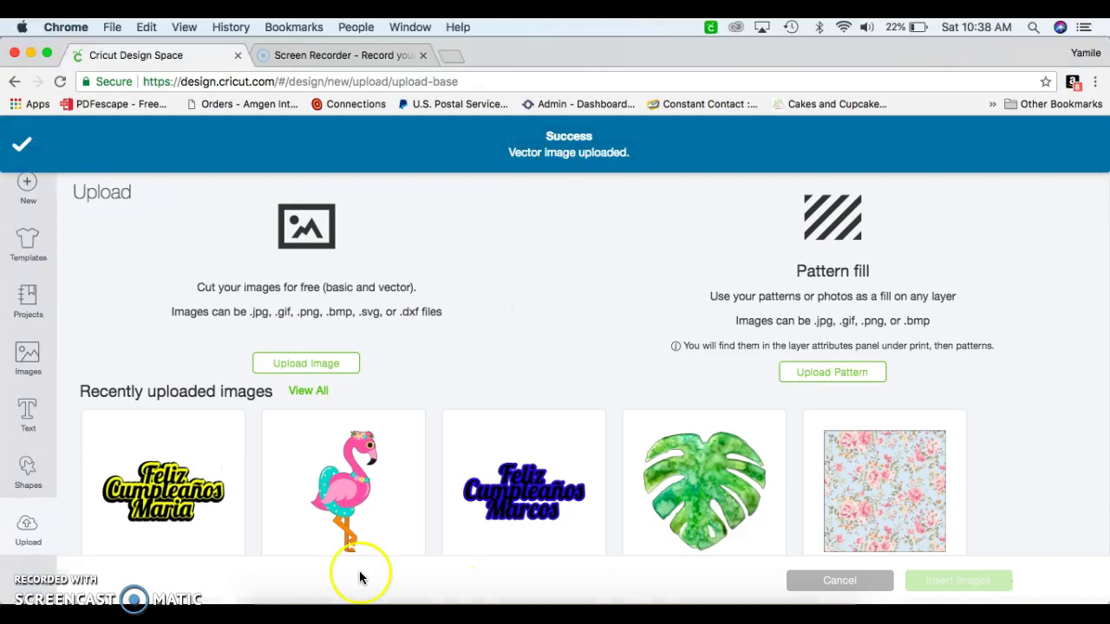
{"action": "left_click", "coordinate": [213, 508]}
{"action": "left_click", "coordinate": [953, 580]}
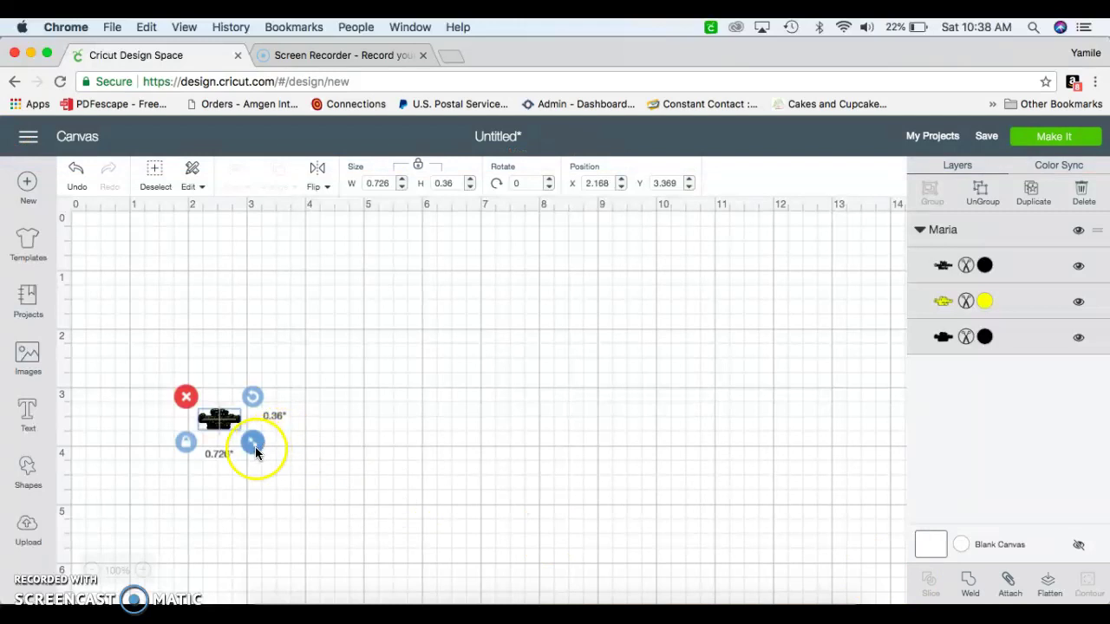
Enlarge the image to about 8.615 by 4.27 inches, move it up, and ungroup it
{"action": "left_click_drag", "start_coordinate": [256, 451], "coordinate": [718, 530]}
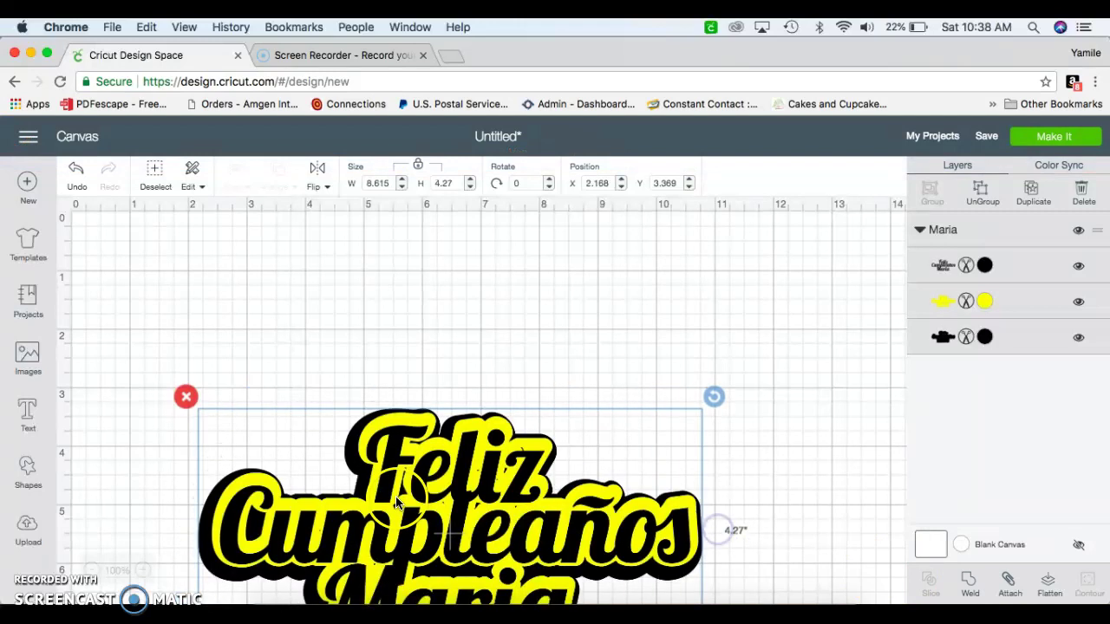
{"action": "left_click_drag", "start_coordinate": [445, 490], "coordinate": [428, 347]}
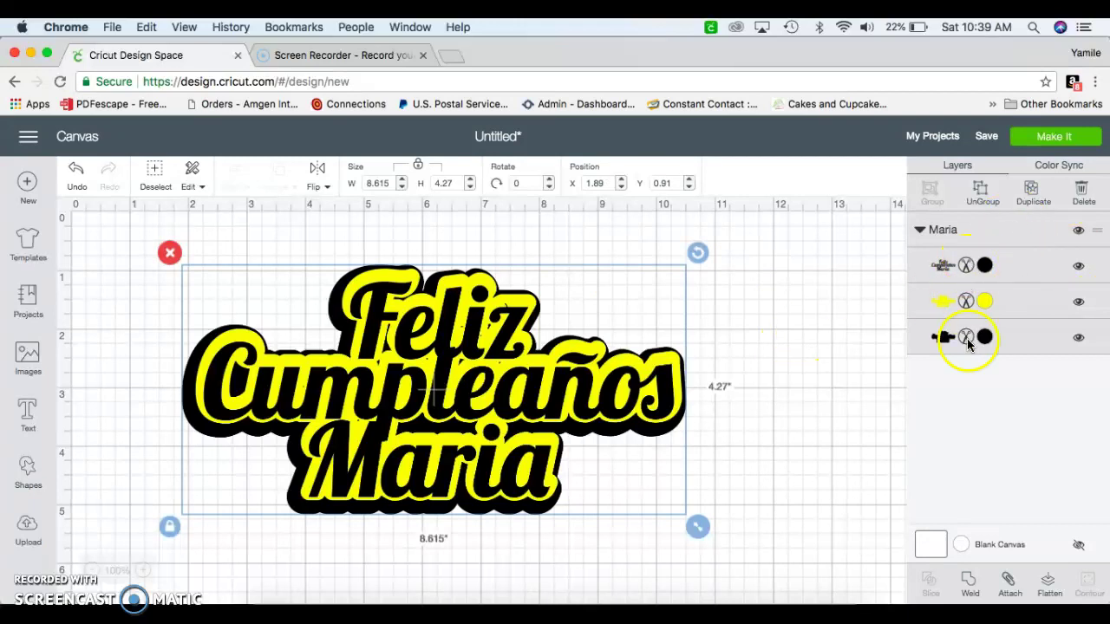
{"action": "left_click", "coordinate": [982, 201]}
{"action": "left_click", "coordinate": [261, 233]}
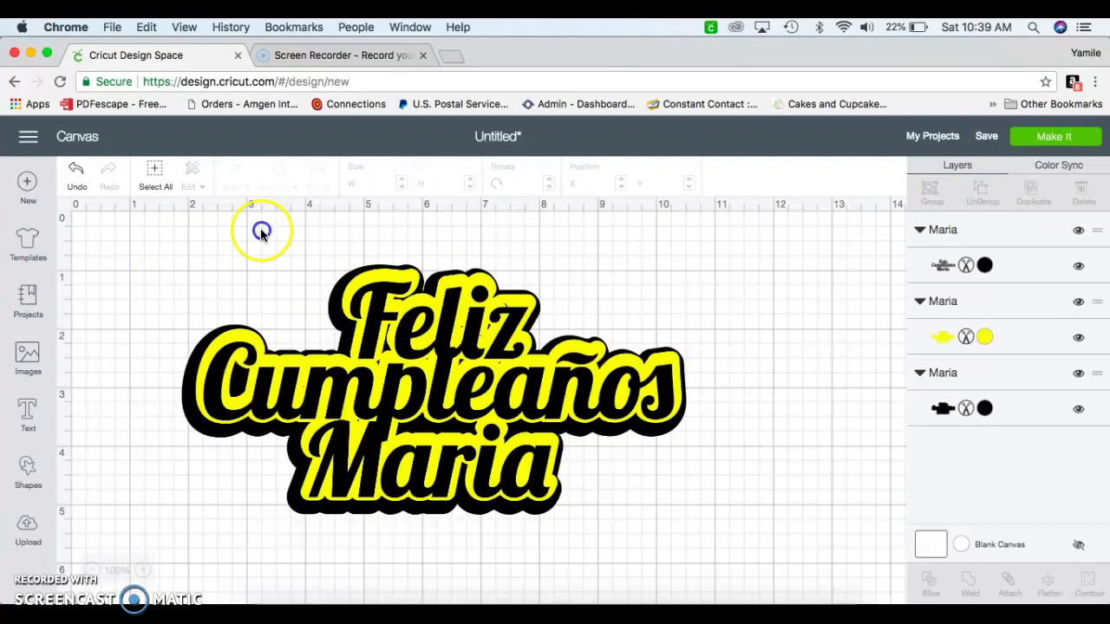
Select all three Maria layers and align them to center on each other
{"action": "left_click_drag", "start_coordinate": [261, 232], "coordinate": [726, 570]}
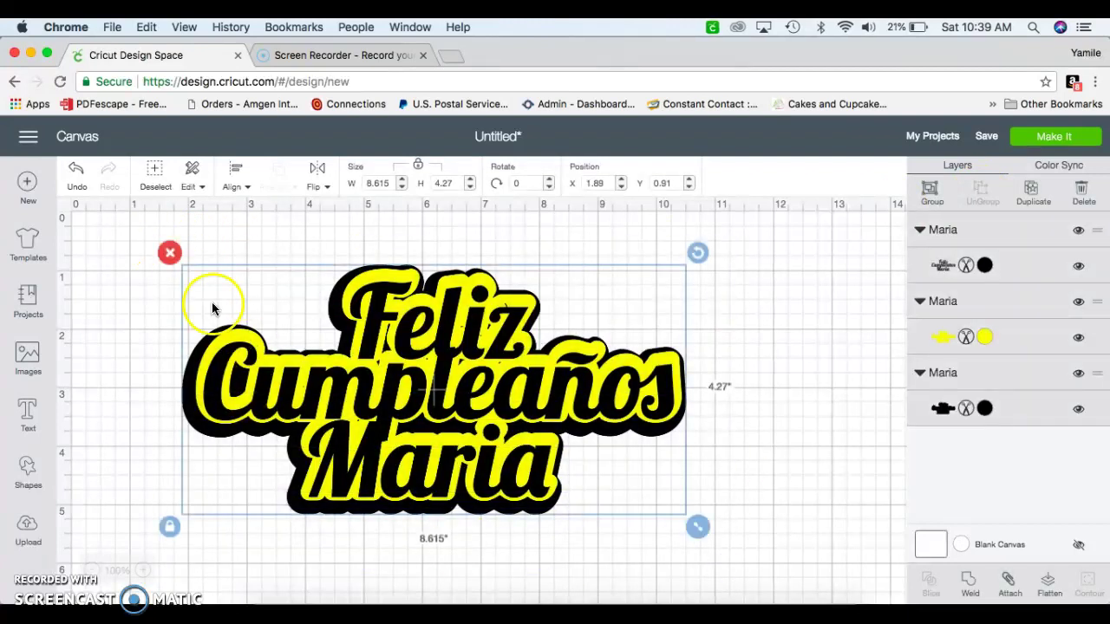
{"action": "left_click", "coordinate": [238, 179]}
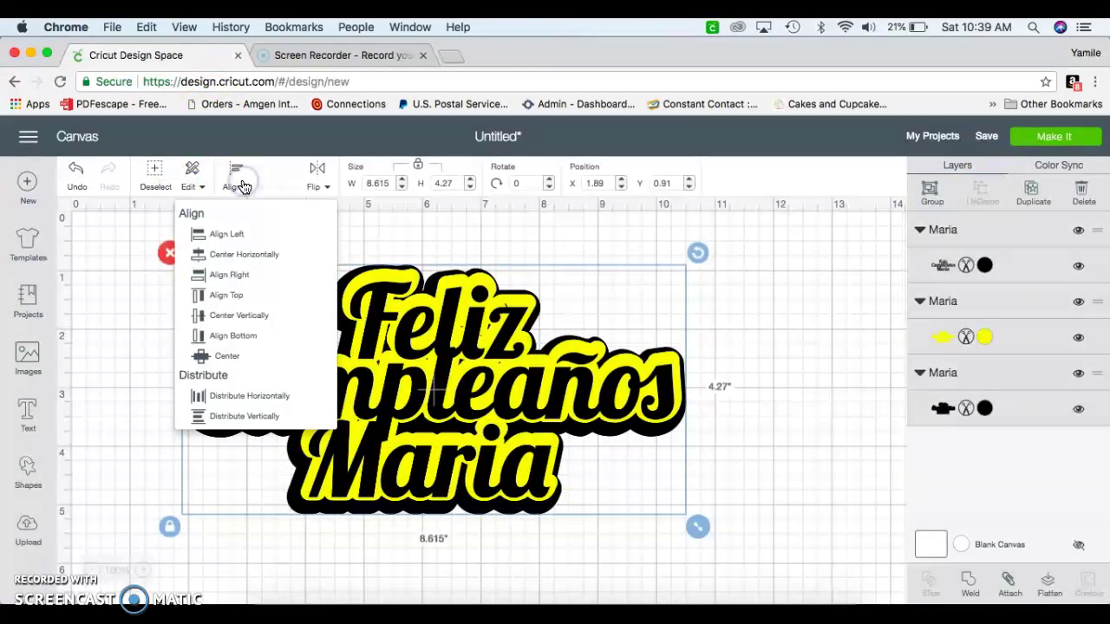
{"action": "left_click", "coordinate": [211, 353]}
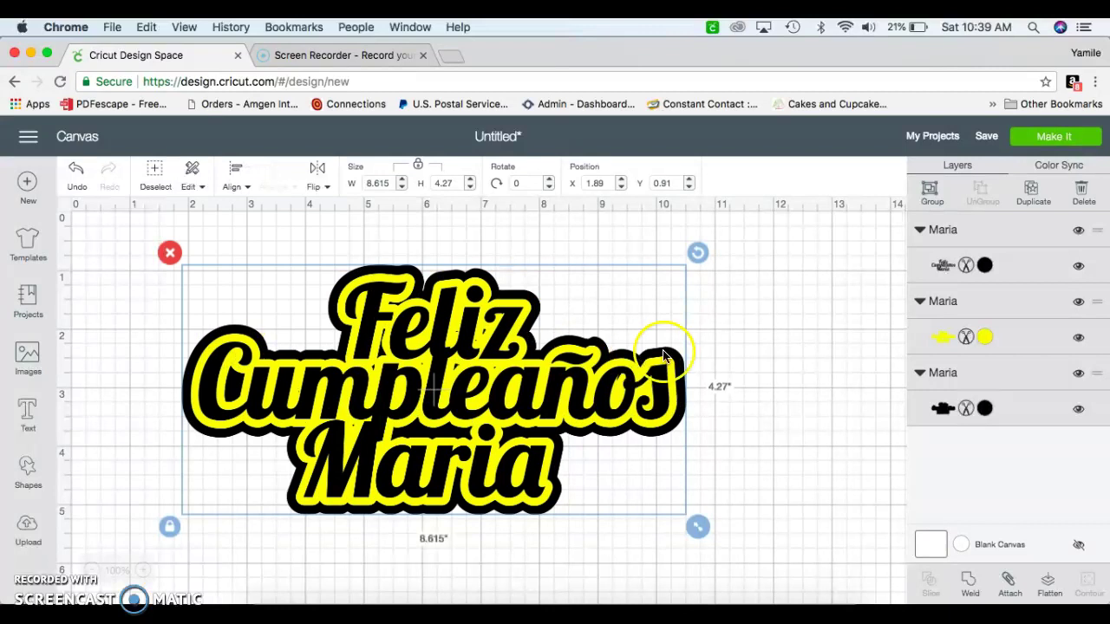
{"action": "left_click", "coordinate": [783, 330]}
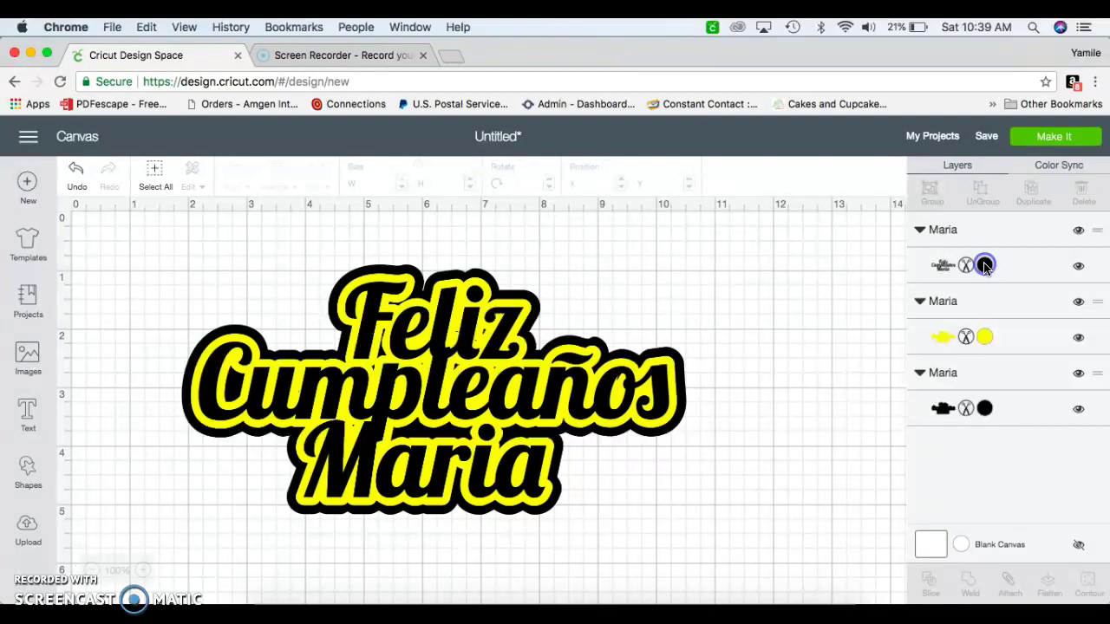
Colour the lettering layer Rose Pink, the middle outline White, and the outer outline Lilac purple
{"action": "left_click", "coordinate": [984, 266]}
{"action": "left_click", "coordinate": [743, 369]}
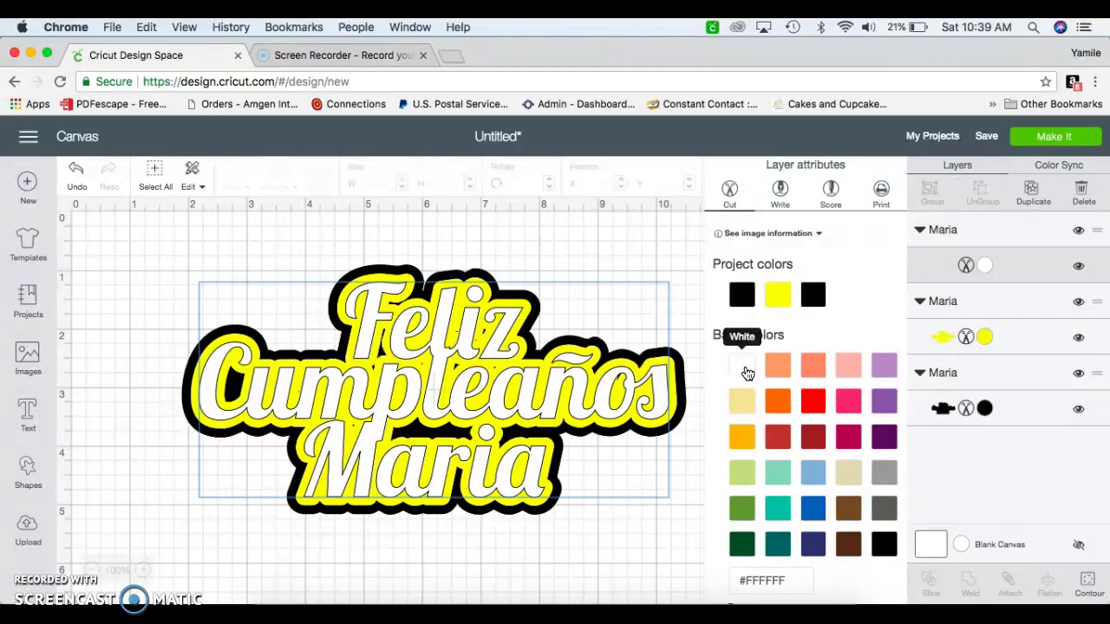
{"action": "left_click", "coordinate": [984, 343]}
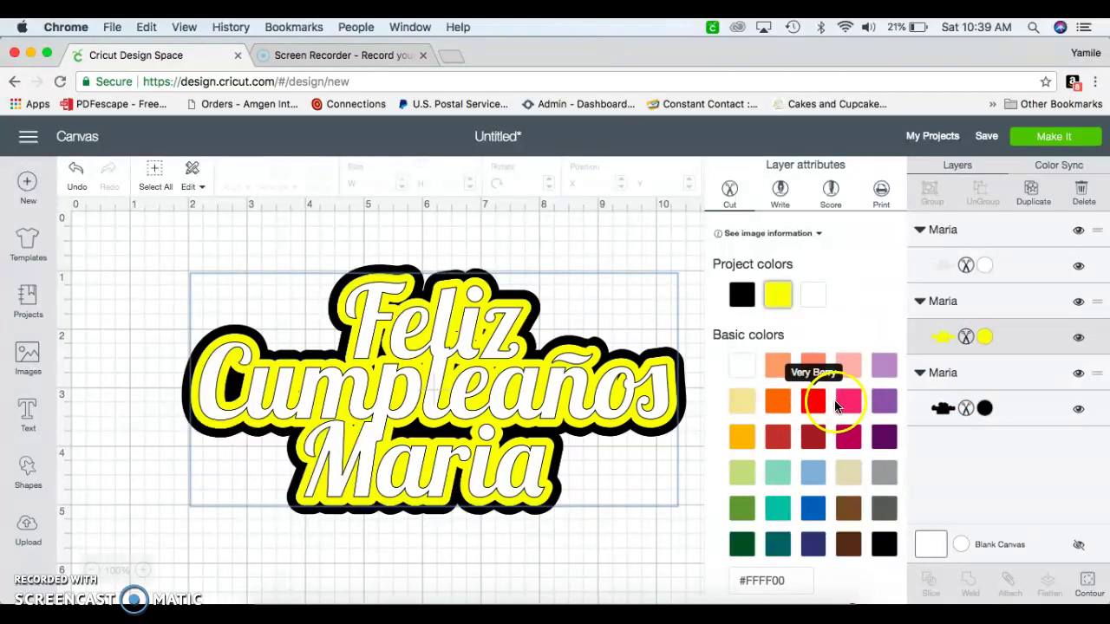
{"action": "left_click", "coordinate": [852, 401]}
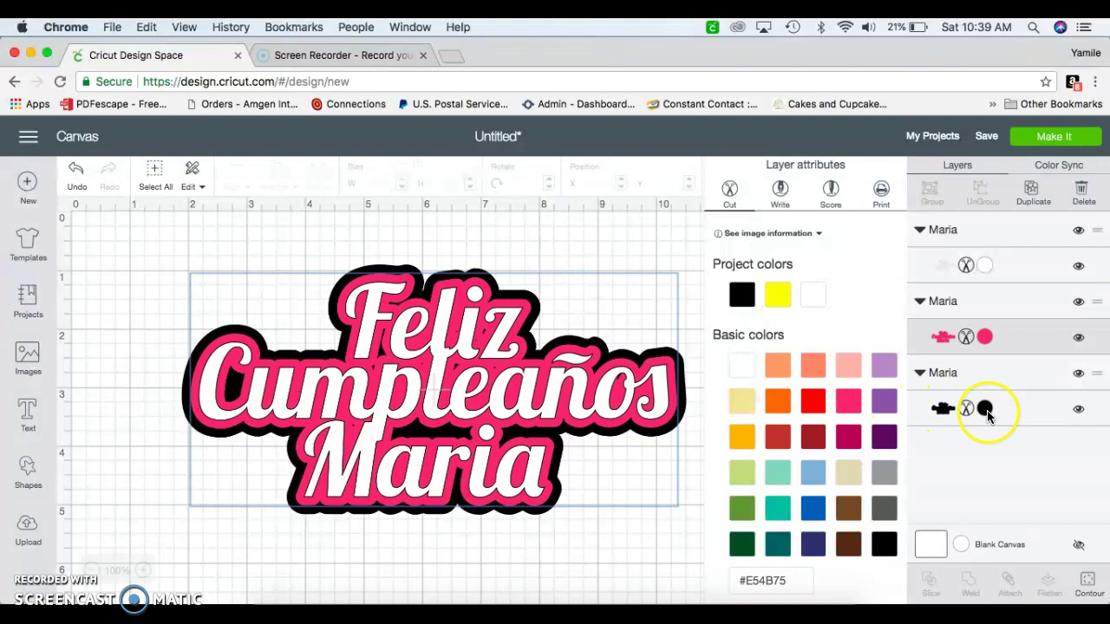
{"action": "left_click", "coordinate": [986, 411]}
{"action": "left_click", "coordinate": [885, 406]}
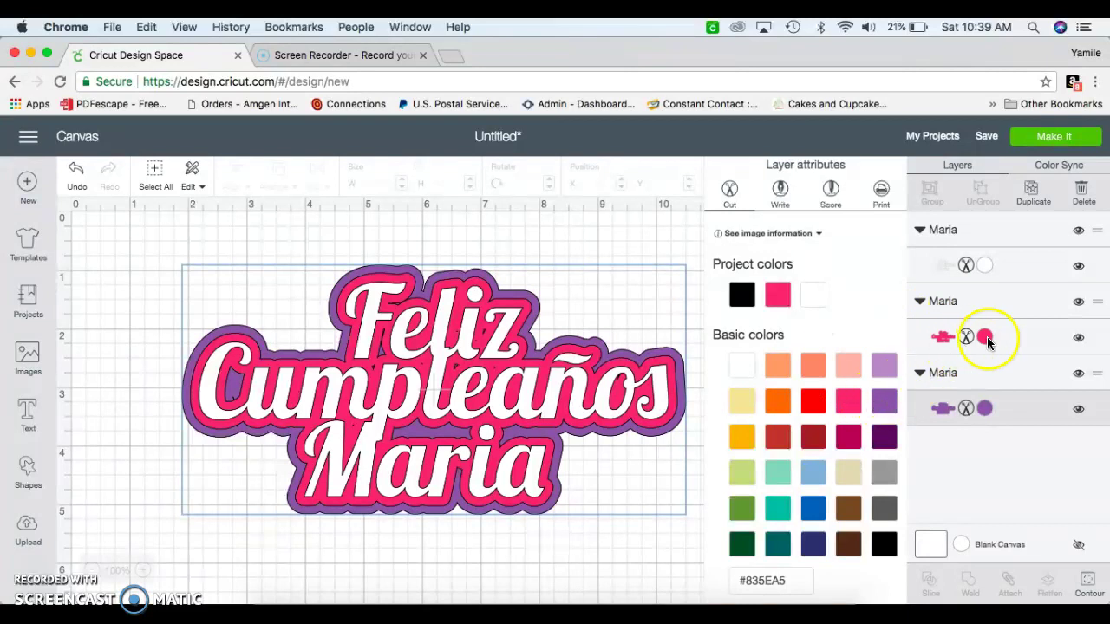
{"action": "left_click", "coordinate": [986, 338]}
{"action": "left_click", "coordinate": [741, 366]}
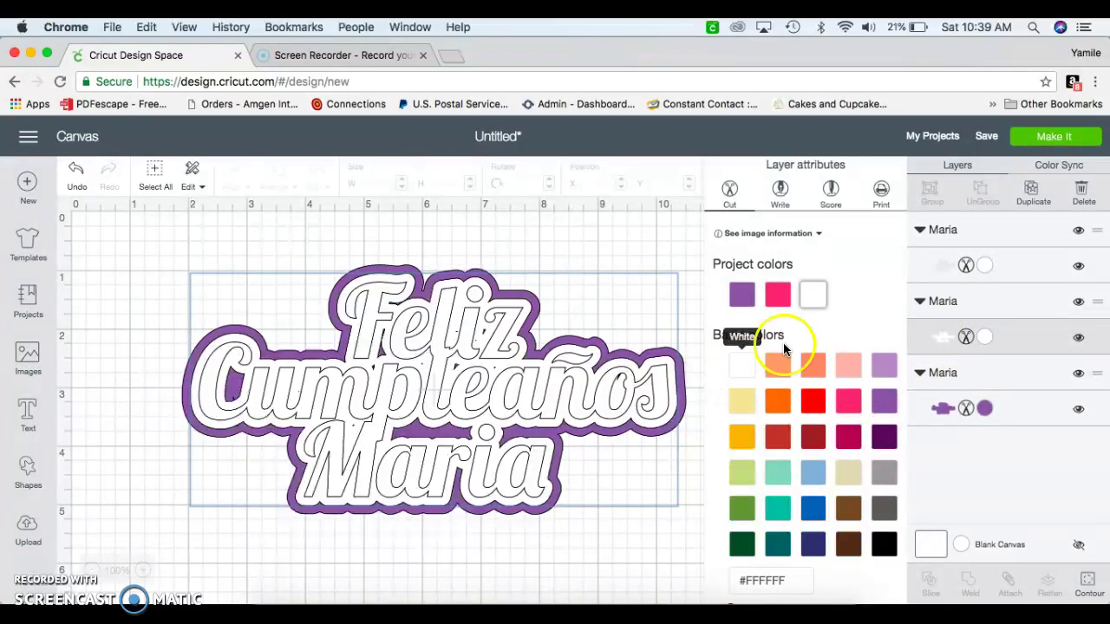
{"action": "left_click", "coordinate": [986, 267]}
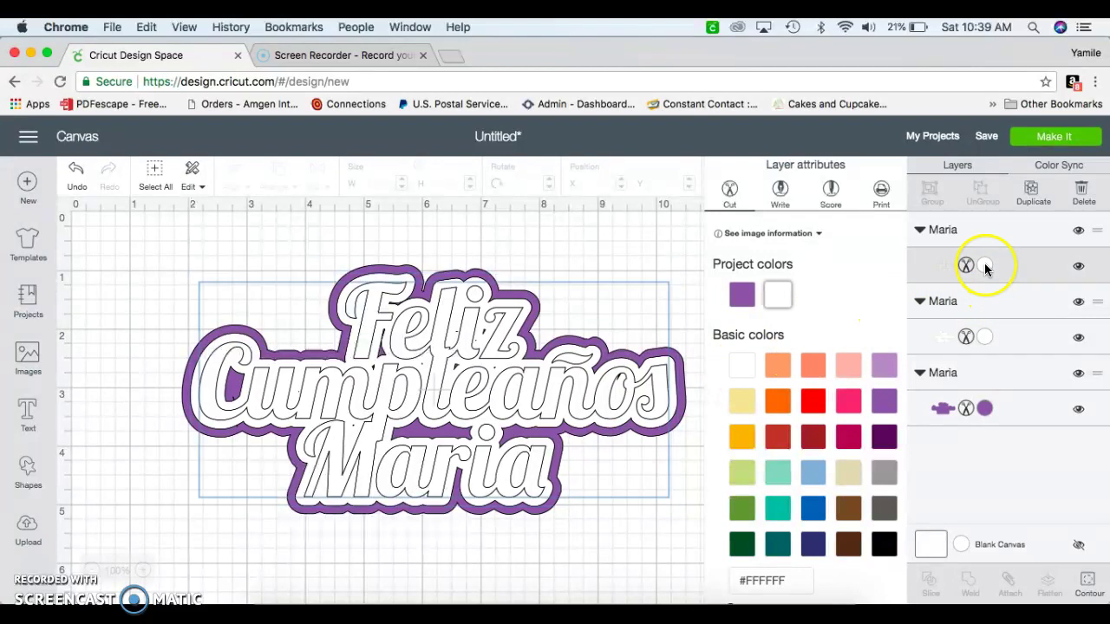
{"action": "left_click", "coordinate": [849, 403]}
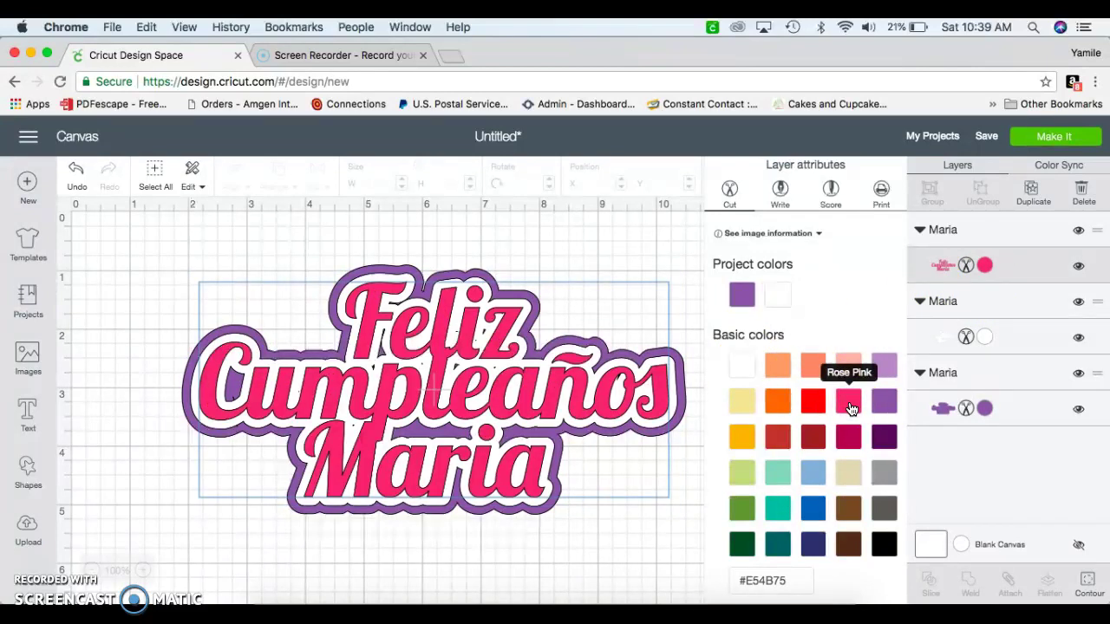
{"action": "left_click", "coordinate": [372, 549]}
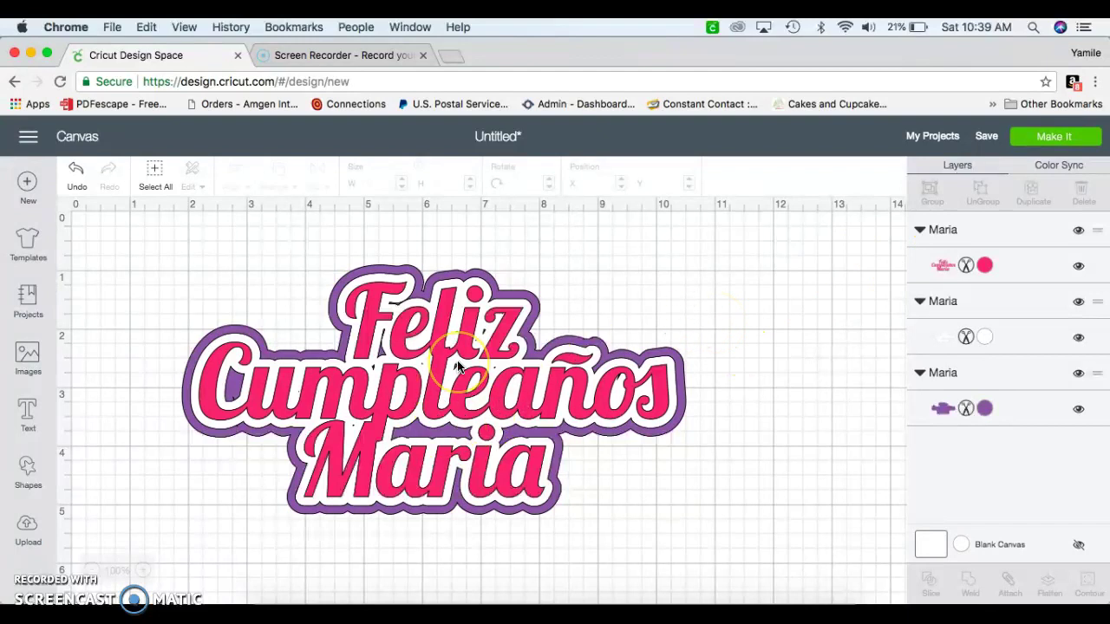
Delete the purple outer layer, then undo to bring it back
{"action": "left_click", "coordinate": [941, 408]}
{"action": "key", "text": "Delete"}
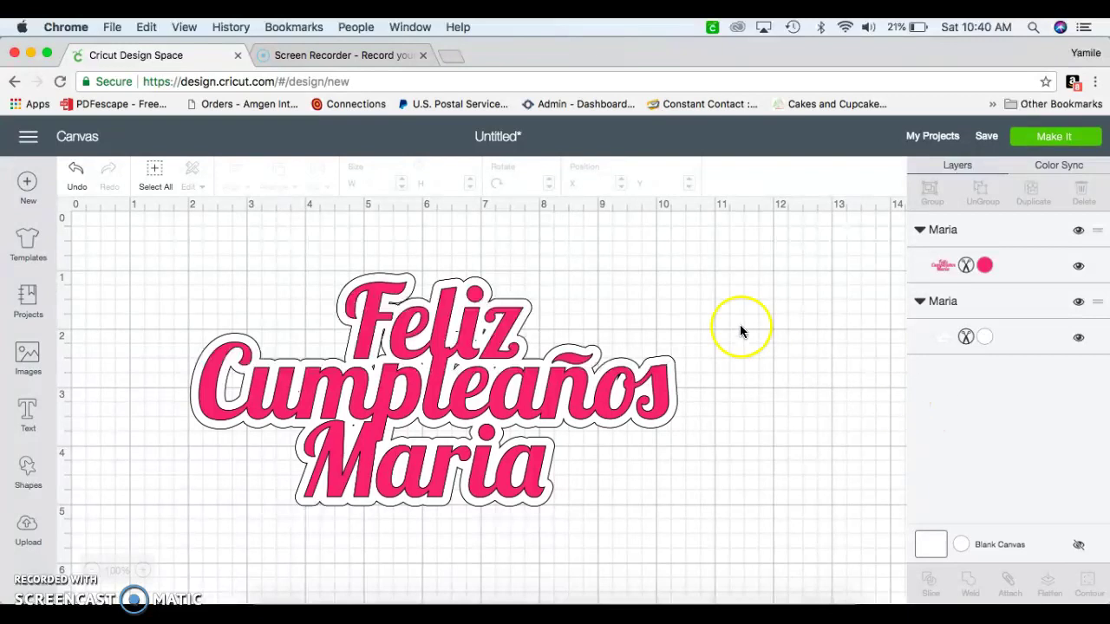
{"action": "left_click", "coordinate": [79, 178]}
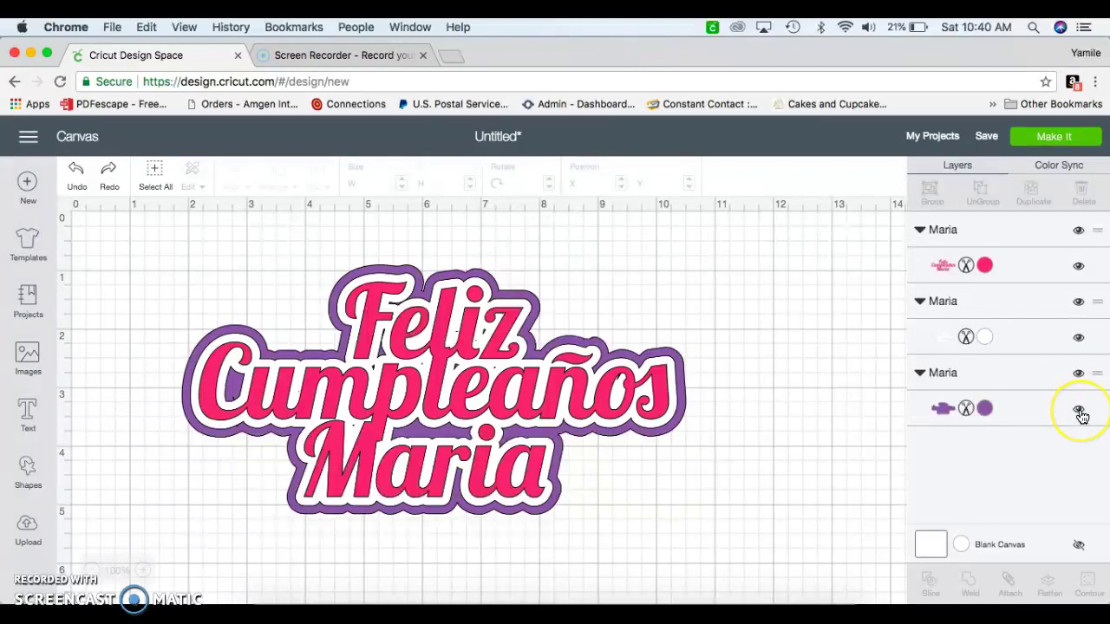
Toggle each layer's visibility to check the stack, then select the white Maria layer
{"action": "left_click", "coordinate": [1079, 410]}
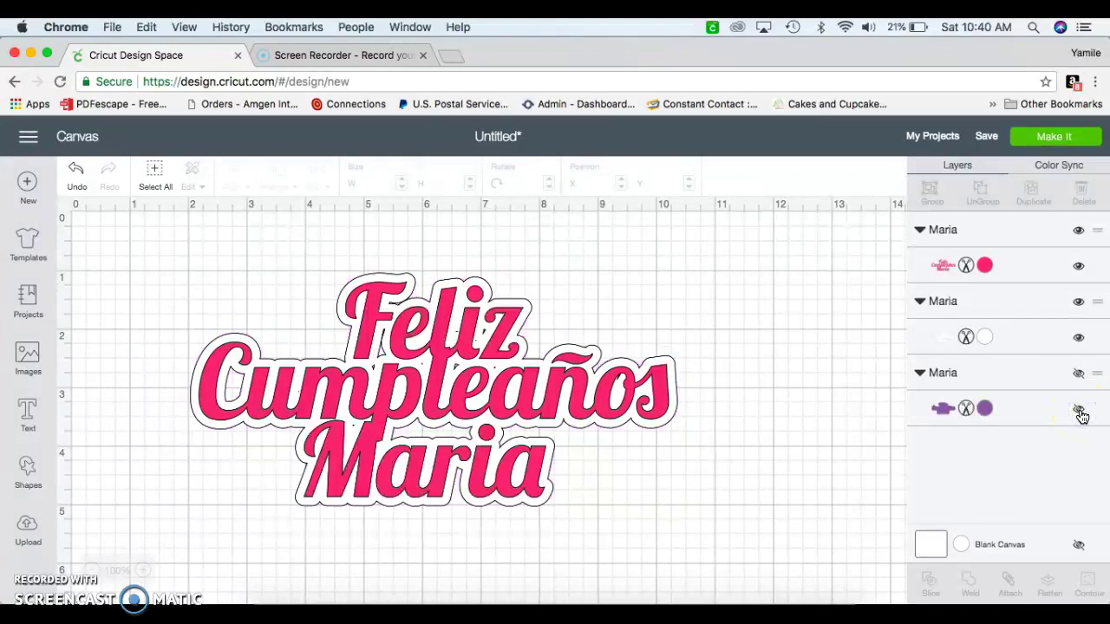
{"action": "left_click", "coordinate": [1078, 303]}
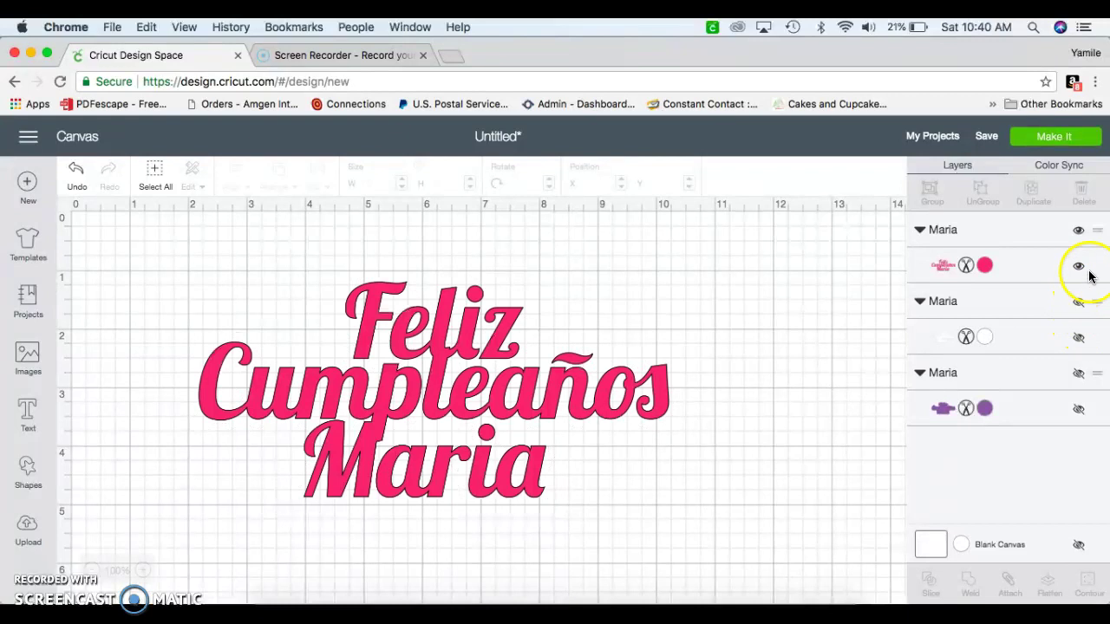
{"action": "left_click", "coordinate": [1079, 302]}
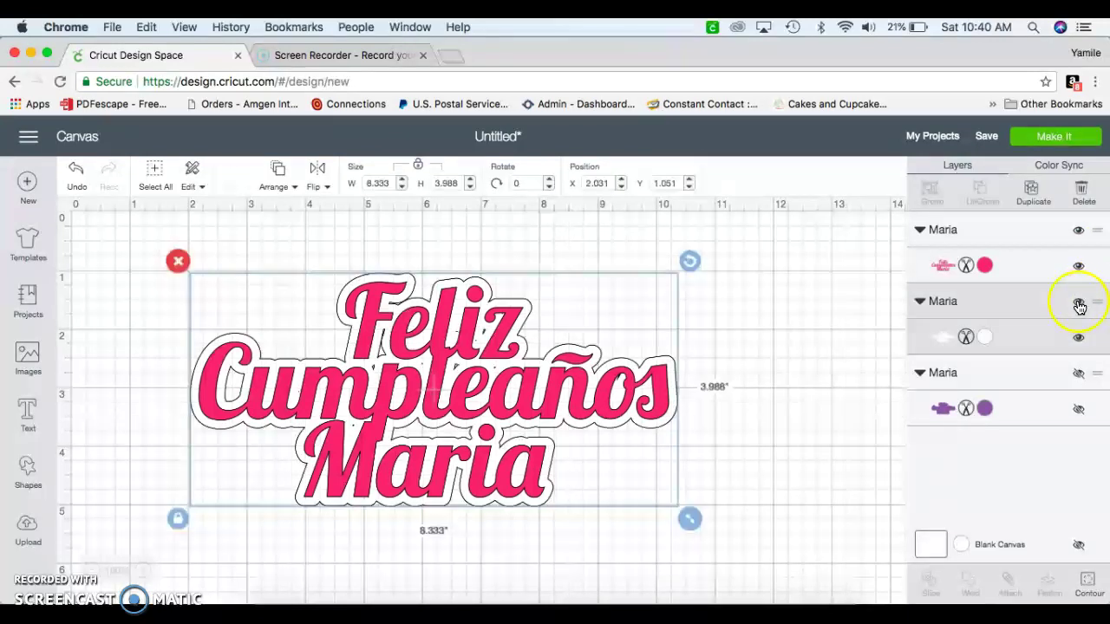
{"action": "left_click", "coordinate": [1079, 230]}
{"action": "left_click", "coordinate": [1079, 231]}
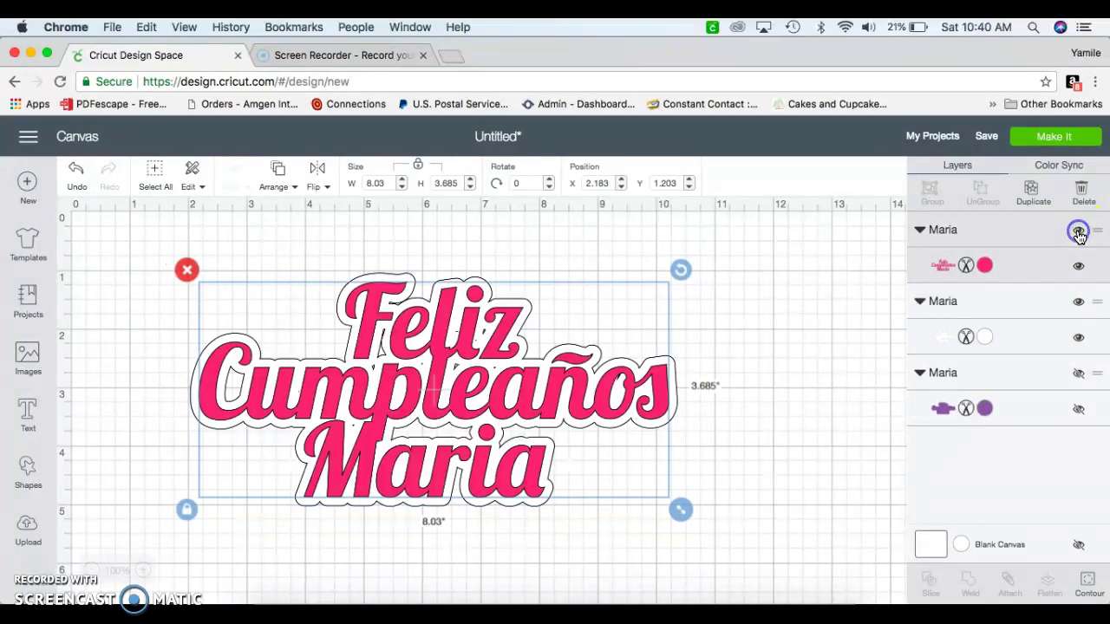
{"action": "left_click", "coordinate": [1079, 373]}
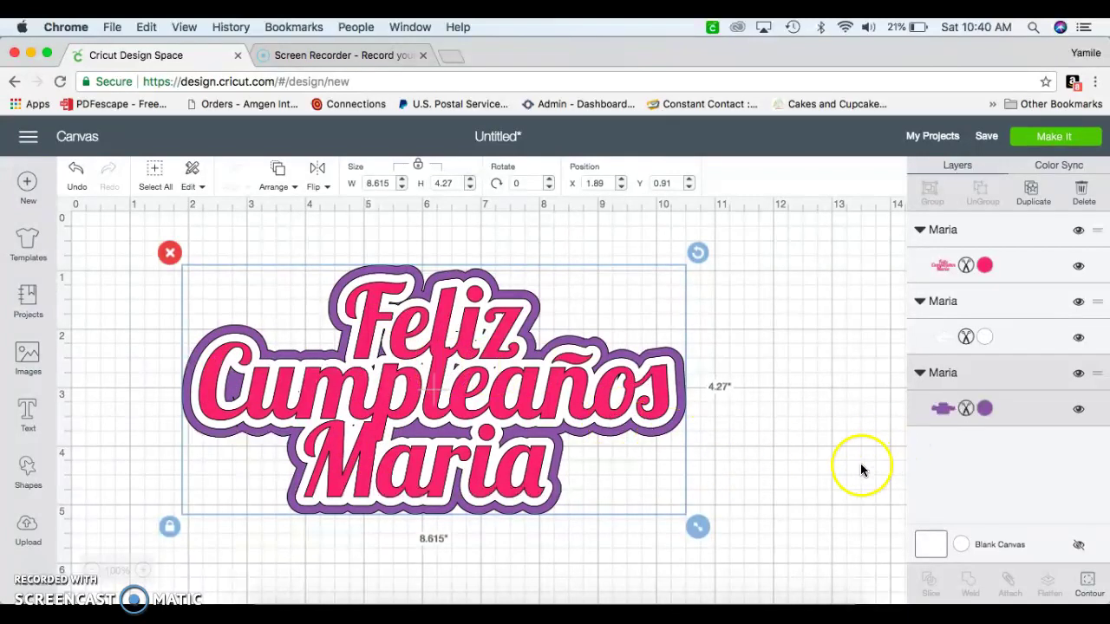
{"action": "left_click", "coordinate": [850, 420]}
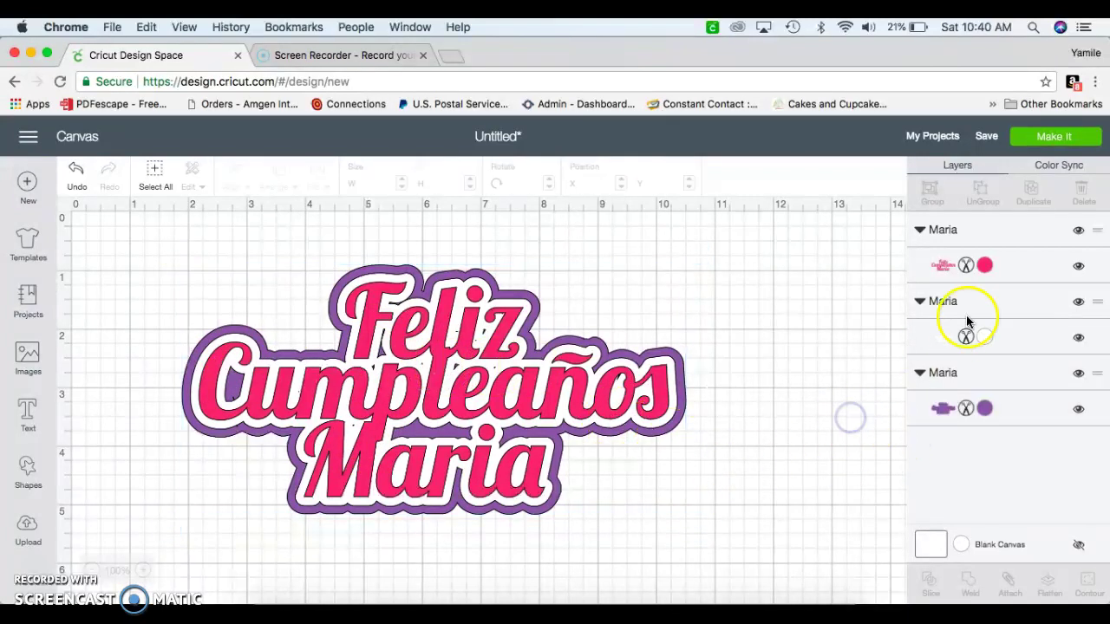
{"action": "left_click", "coordinate": [1014, 336]}
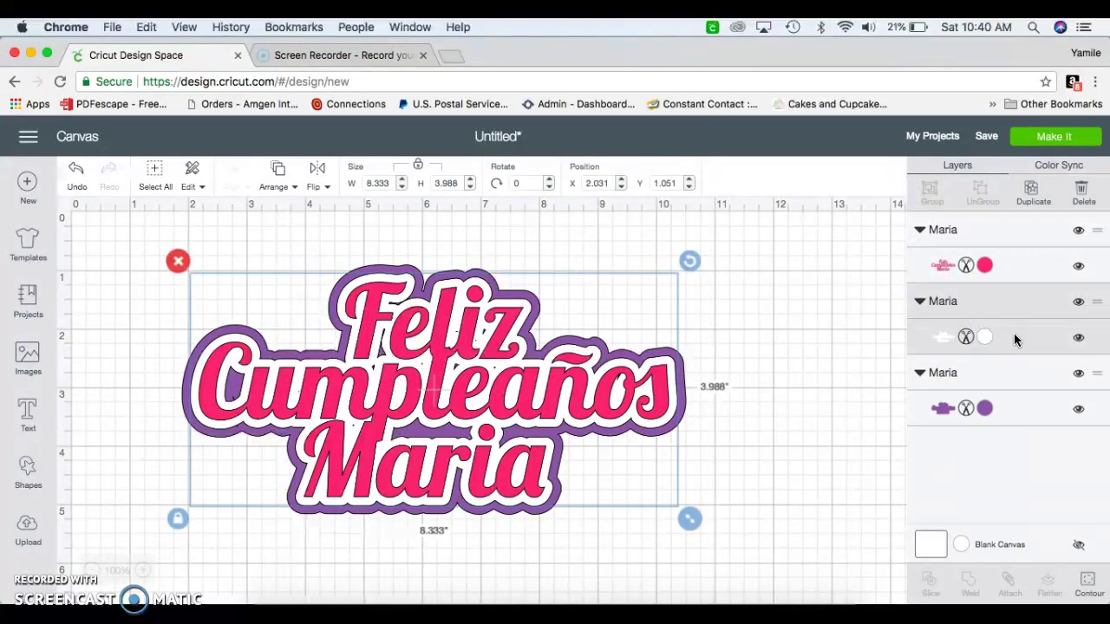
Hide all the white layer's small interior cut pieces in Hide Contour, keeping only its outer shape
{"action": "left_click", "coordinate": [1088, 589]}
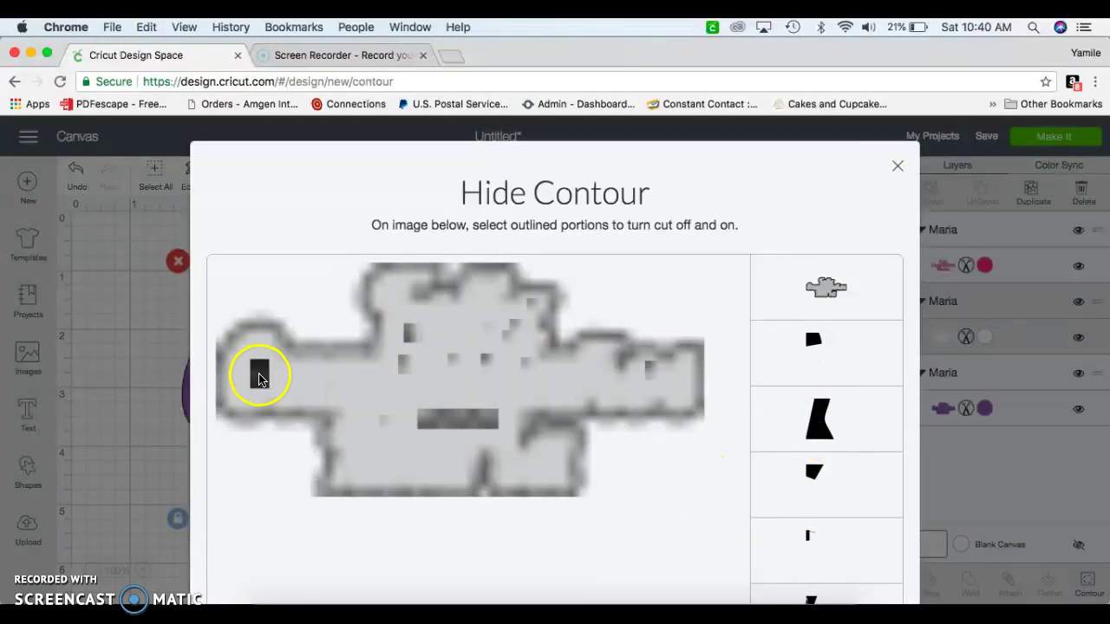
{"action": "left_click", "coordinate": [259, 374]}
{"action": "left_click", "coordinate": [455, 421]}
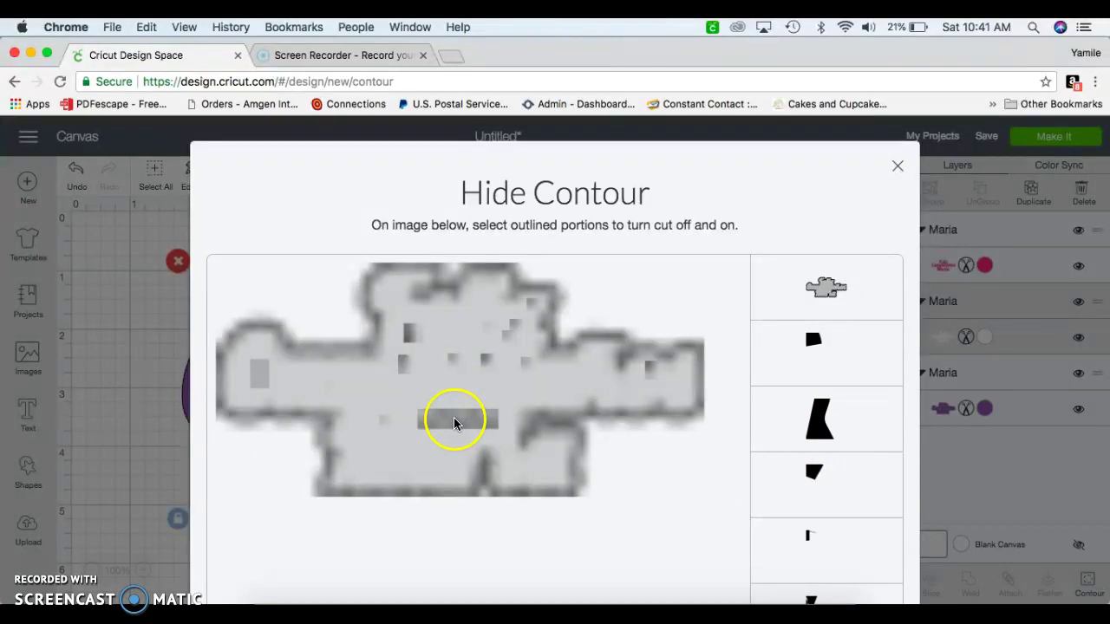
{"action": "left_click", "coordinate": [404, 364]}
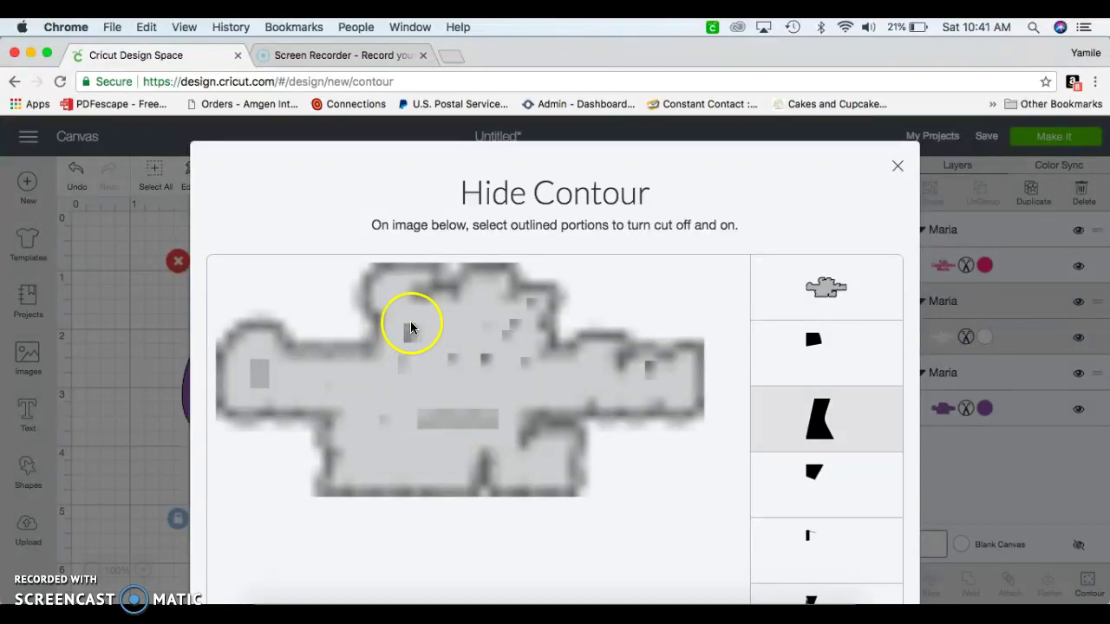
{"action": "left_click", "coordinate": [385, 418]}
{"action": "left_click", "coordinate": [484, 360]}
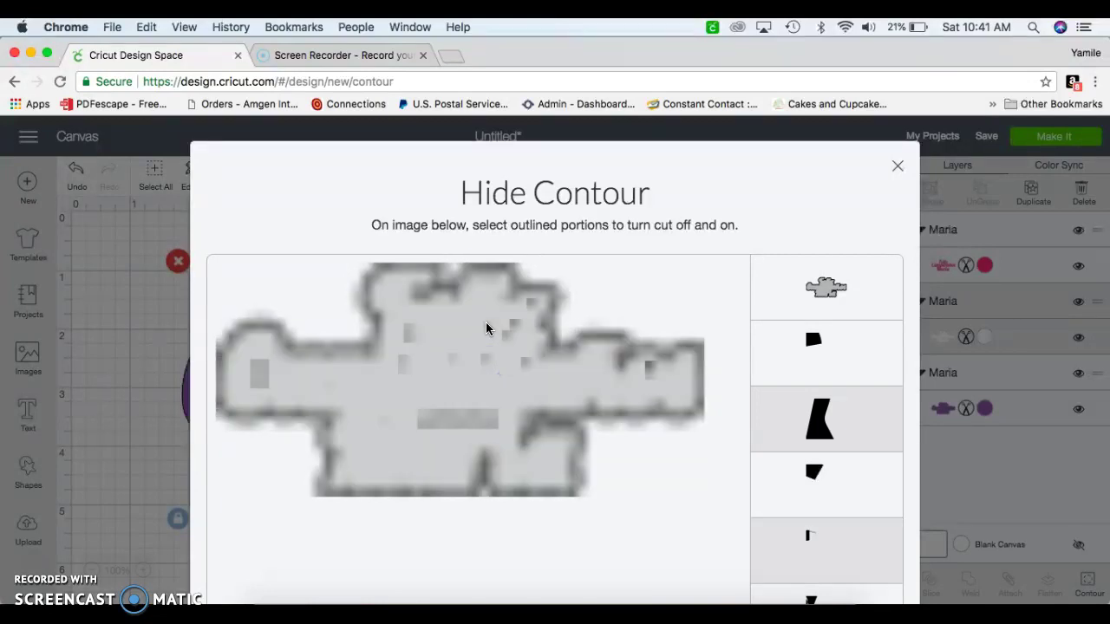
{"action": "left_click", "coordinate": [510, 340]}
{"action": "left_click", "coordinate": [513, 323]}
{"action": "left_click", "coordinate": [530, 303]}
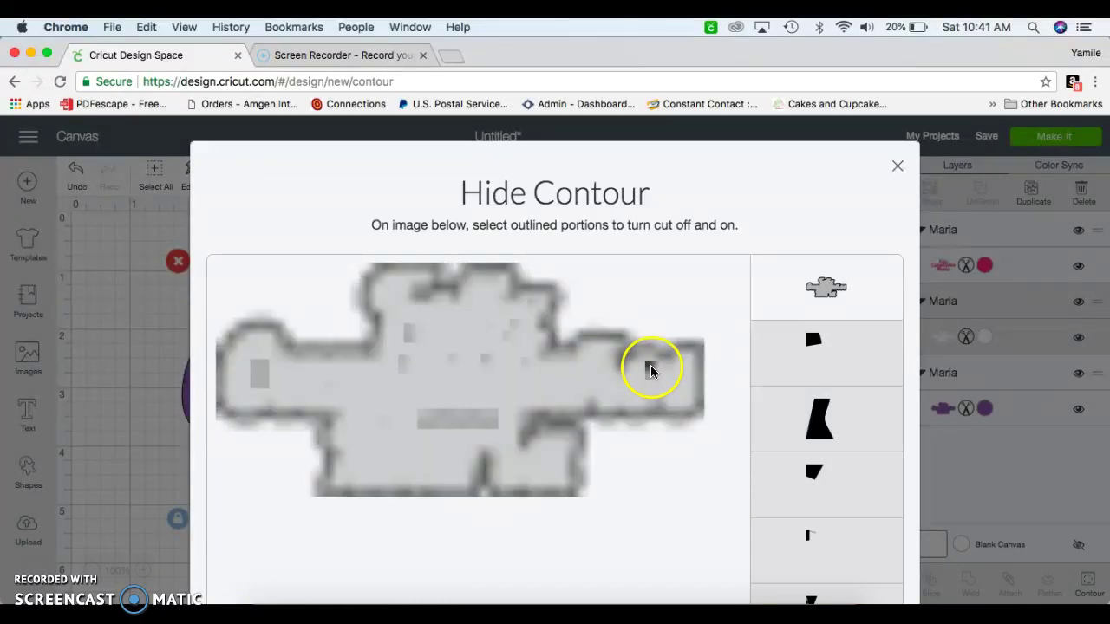
{"action": "left_click", "coordinate": [436, 293]}
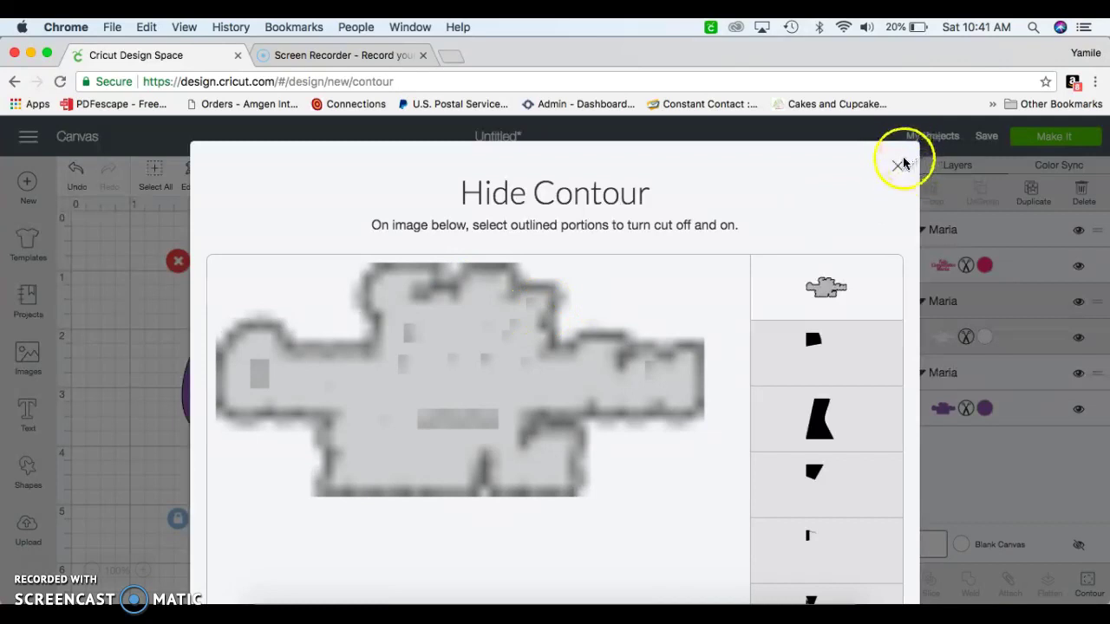
{"action": "left_click", "coordinate": [898, 165]}
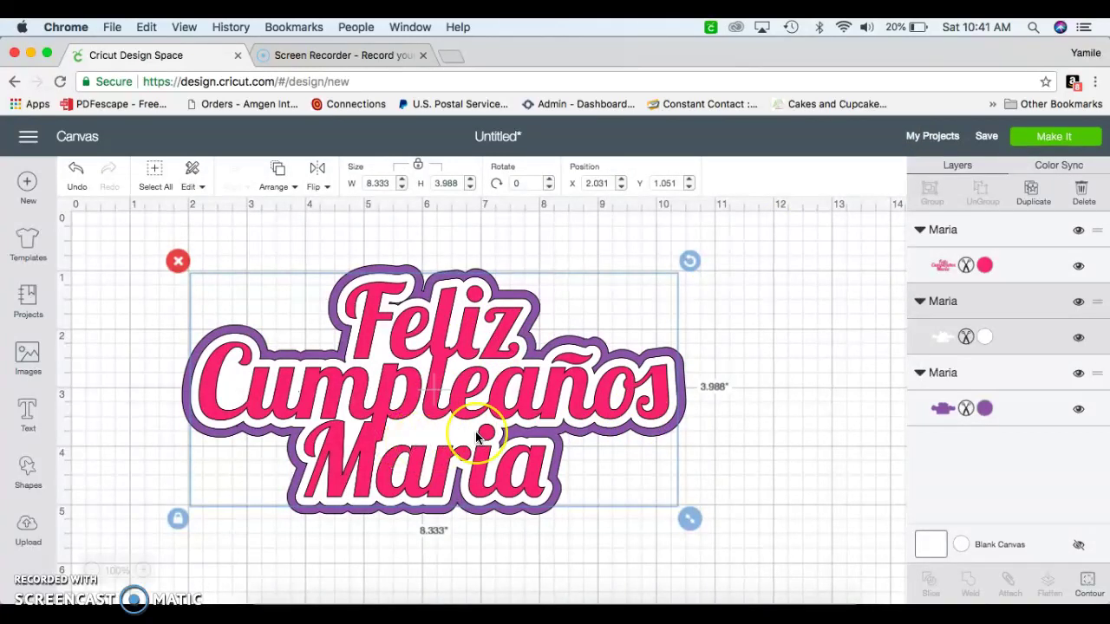
Turn the white layer's inner bar and small left piece cuts back on in Hide Contour
{"action": "left_click", "coordinate": [445, 431]}
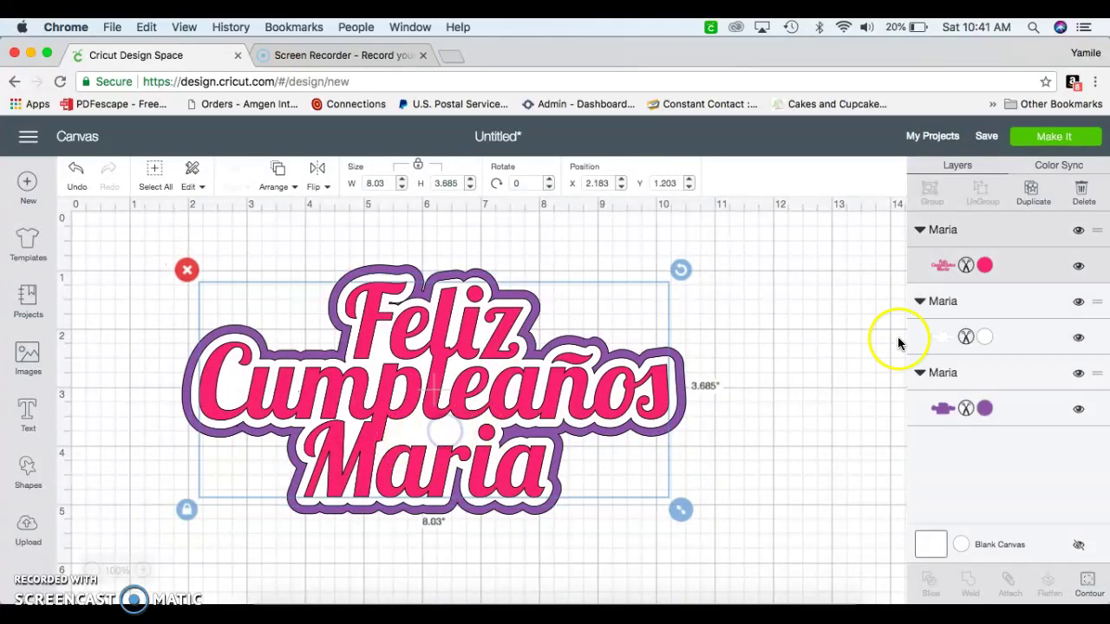
{"action": "left_click", "coordinate": [986, 338]}
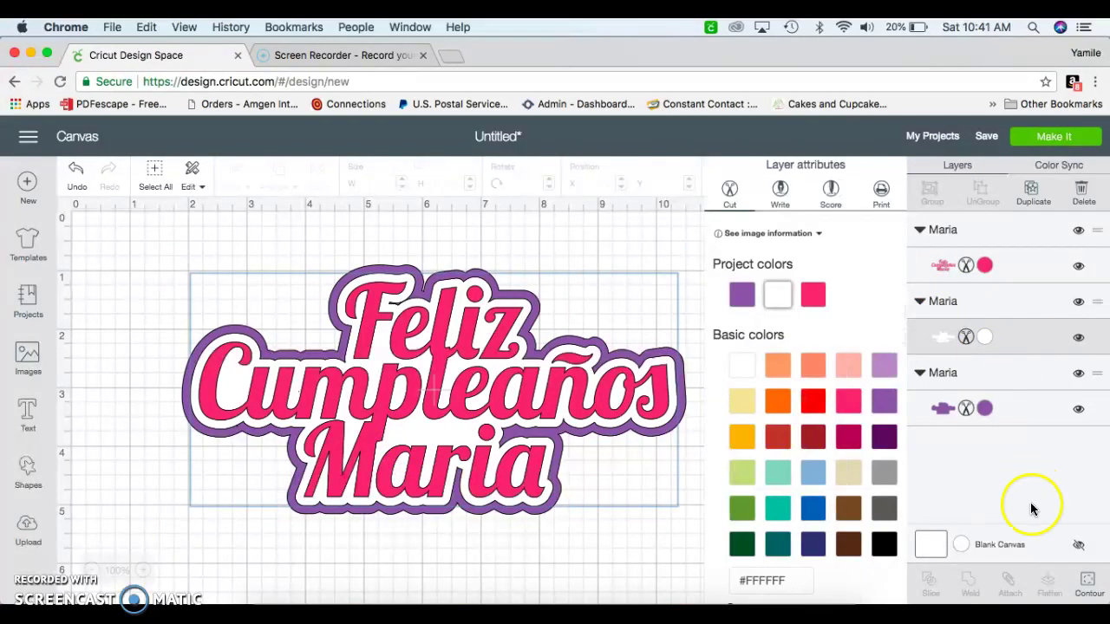
{"action": "left_click", "coordinate": [1088, 581]}
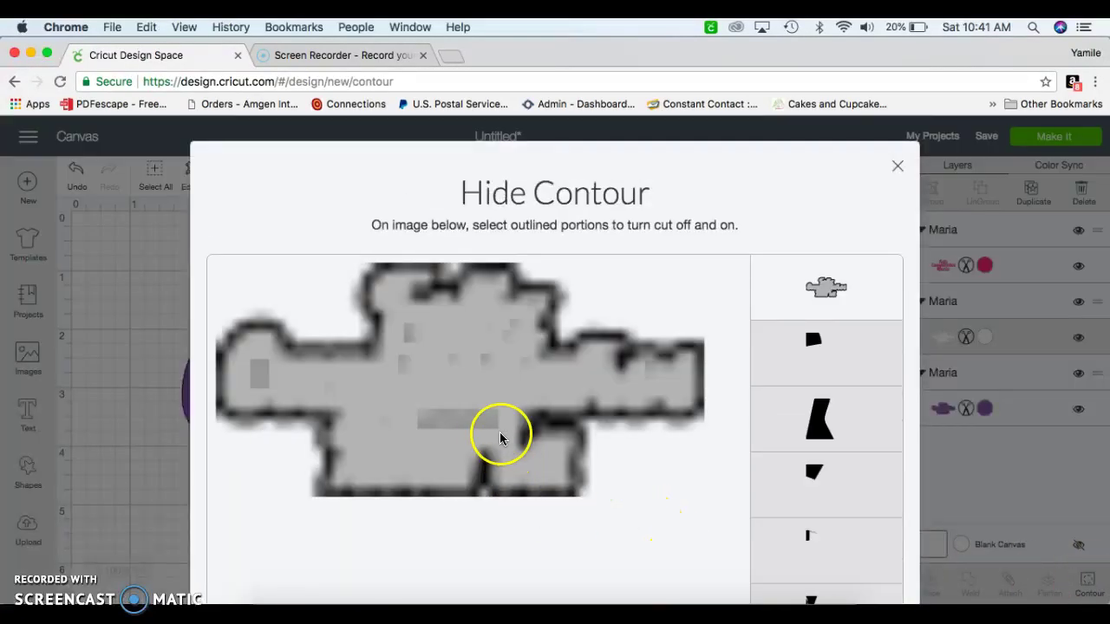
{"action": "left_click", "coordinate": [474, 421]}
{"action": "left_click", "coordinate": [257, 377]}
{"action": "left_click", "coordinate": [898, 165]}
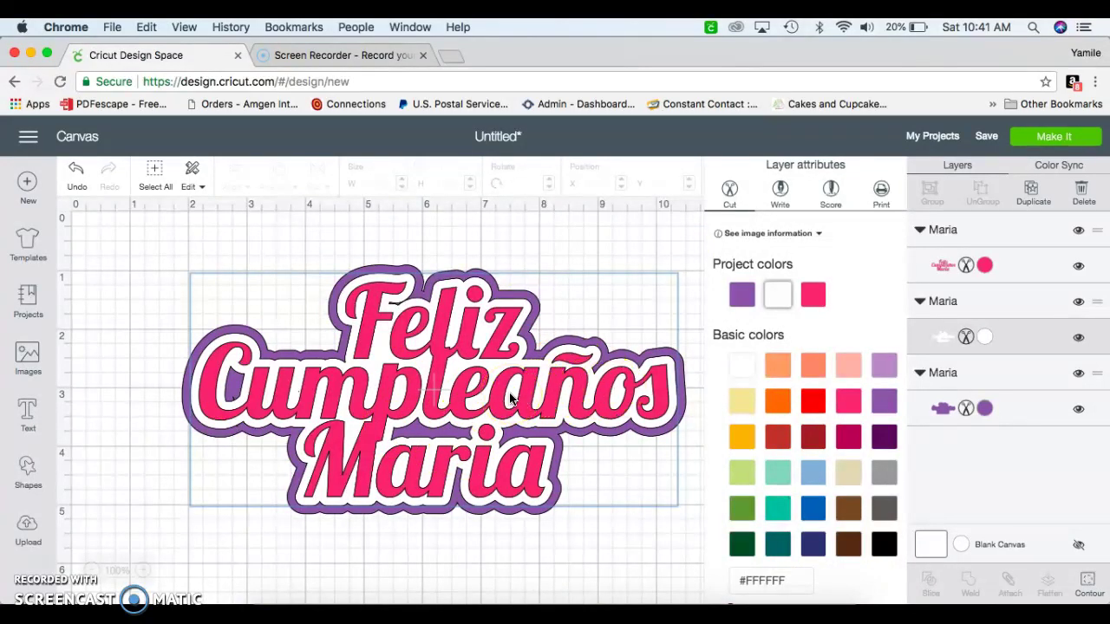
Select the purple Maria layer and open Hide Contour for it
{"action": "left_click", "coordinate": [1012, 412]}
{"action": "left_click", "coordinate": [1012, 419]}
{"action": "left_click", "coordinate": [1089, 581]}
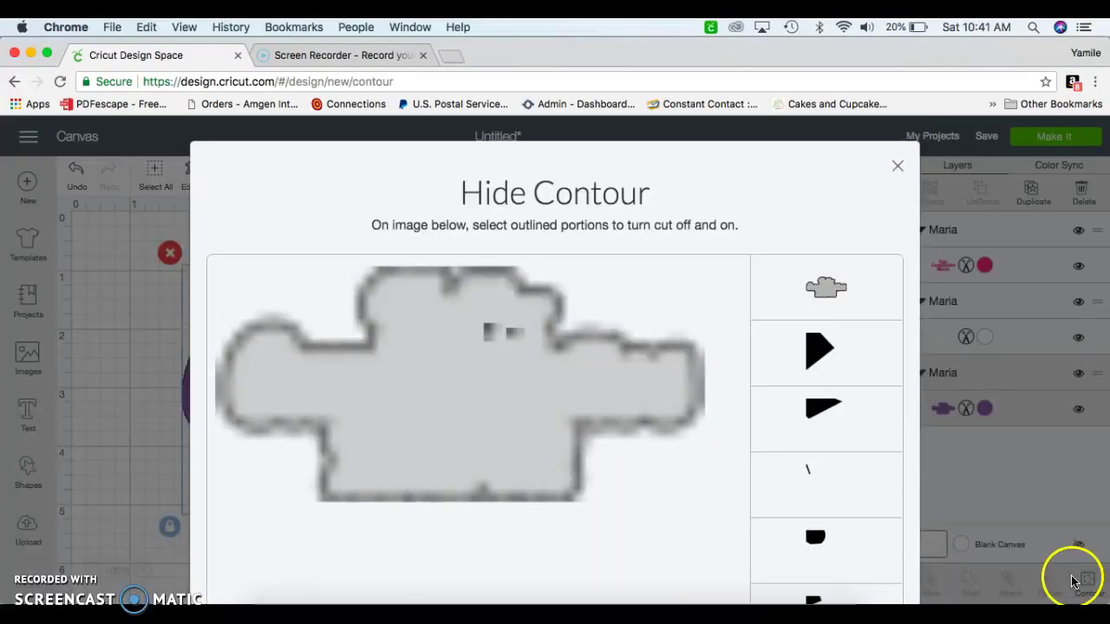
Toggle the purple layer's outer cut and hide its first small interior cut pieces
{"action": "left_click", "coordinate": [265, 396]}
{"action": "left_click", "coordinate": [265, 397]}
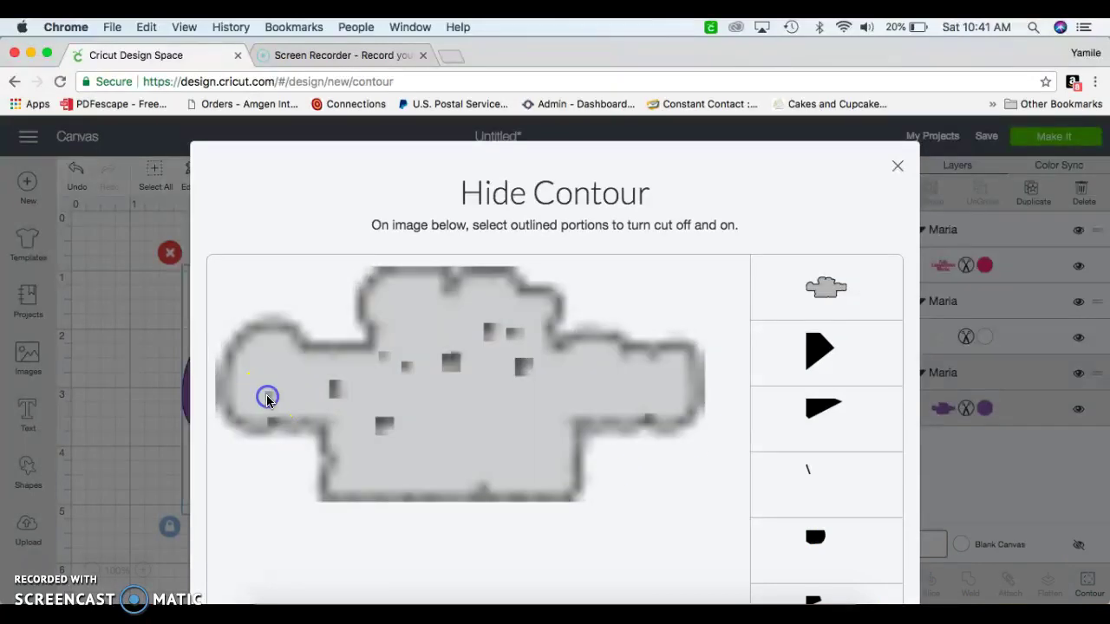
{"action": "left_click", "coordinate": [341, 392]}
{"action": "left_click", "coordinate": [378, 424]}
{"action": "left_click", "coordinate": [384, 354]}
{"action": "left_click", "coordinate": [404, 371]}
Hide the remaining small interior pieces, including the thin slash shape, and close Hide Contour
{"action": "left_click", "coordinate": [447, 364]}
{"action": "left_click", "coordinate": [488, 332]}
{"action": "left_click", "coordinate": [515, 332]}
{"action": "left_click", "coordinate": [524, 370]}
{"action": "scroll", "coordinate": [638, 459], "scroll_direction": "down", "scroll_amount": 3}
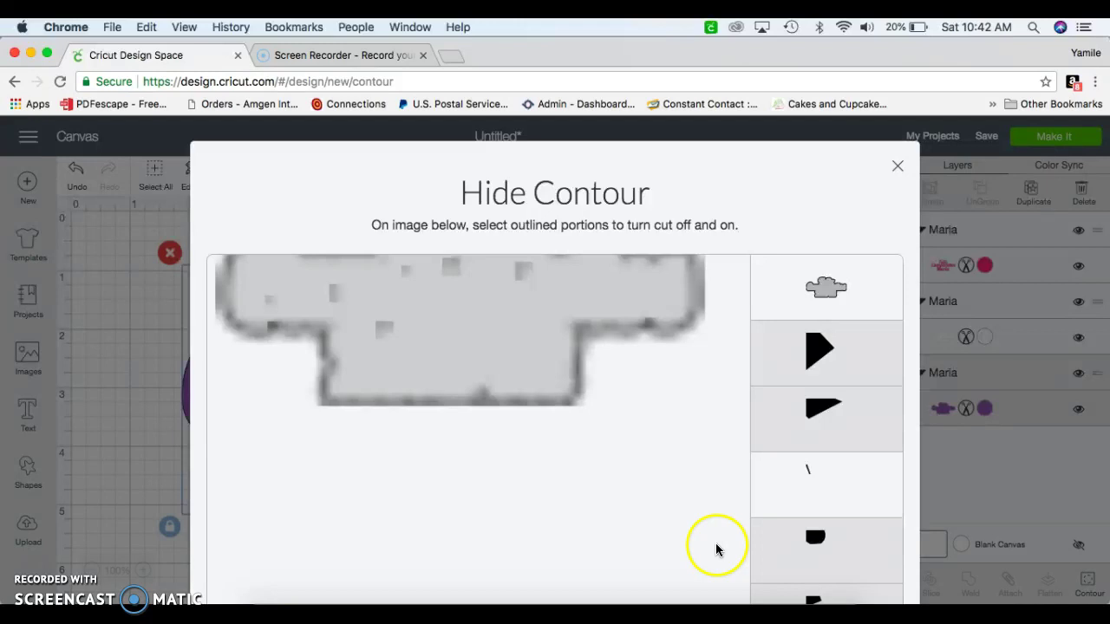
{"action": "left_click", "coordinate": [47, 55]}
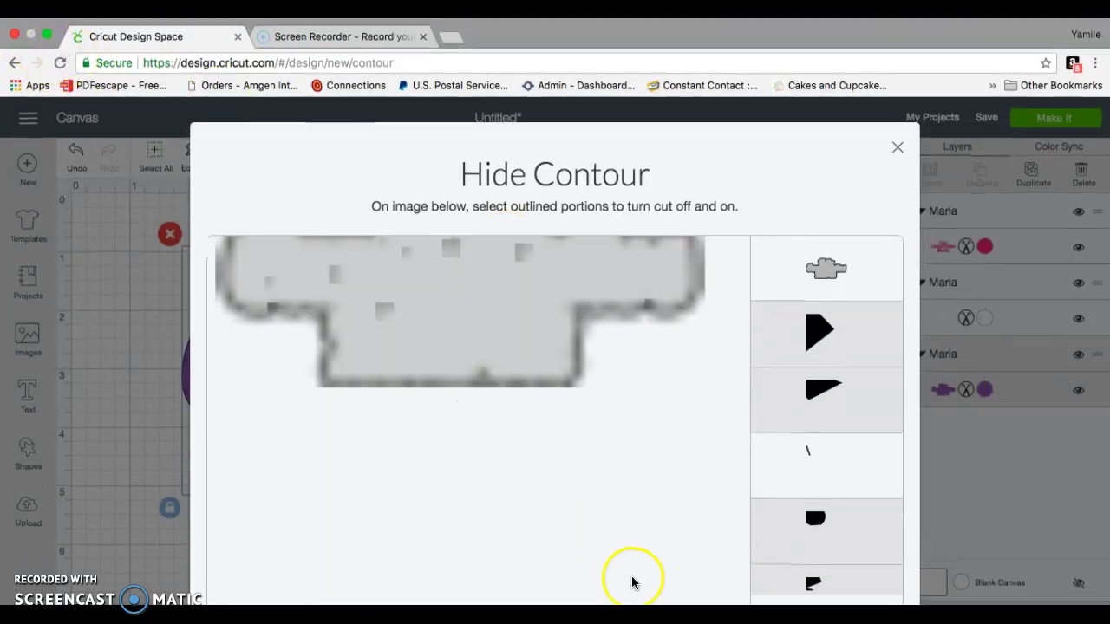
{"action": "left_click", "coordinate": [813, 500]}
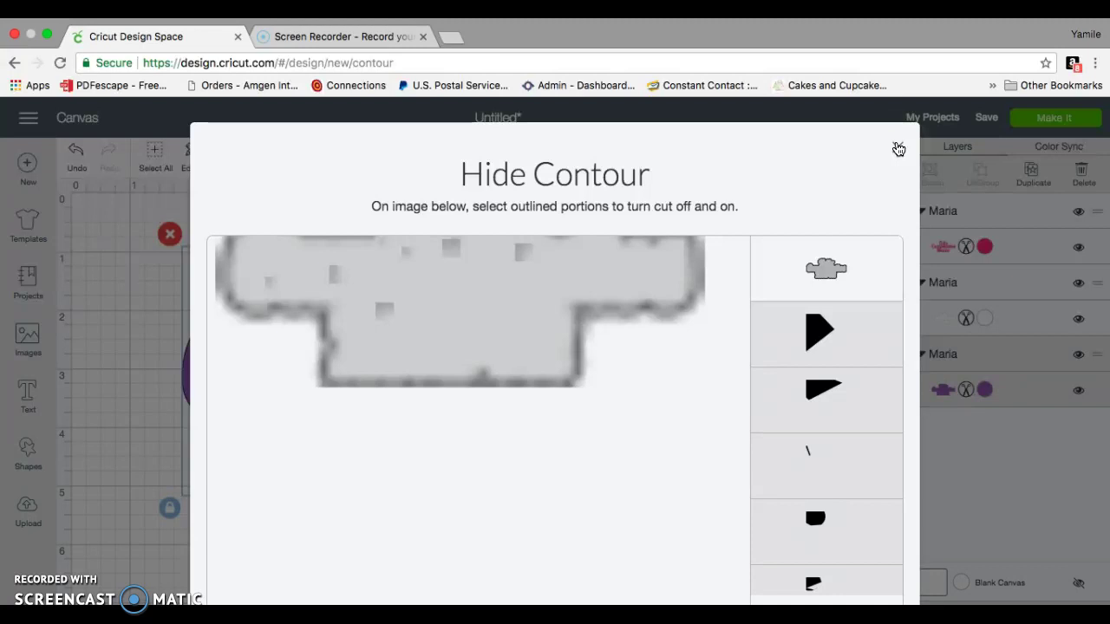
{"action": "left_click", "coordinate": [899, 149]}
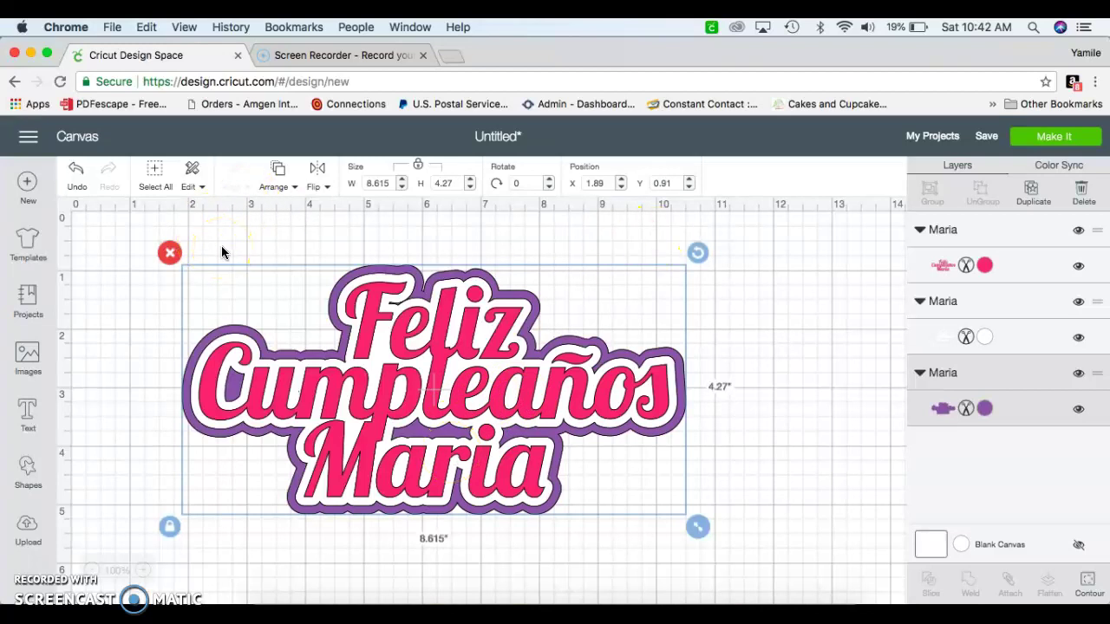
Box-select all three Maria layers and group them together
{"action": "left_click", "coordinate": [573, 242]}
{"action": "left_click", "coordinate": [125, 235]}
{"action": "left_click_drag", "start_coordinate": [125, 236], "coordinate": [763, 577]}
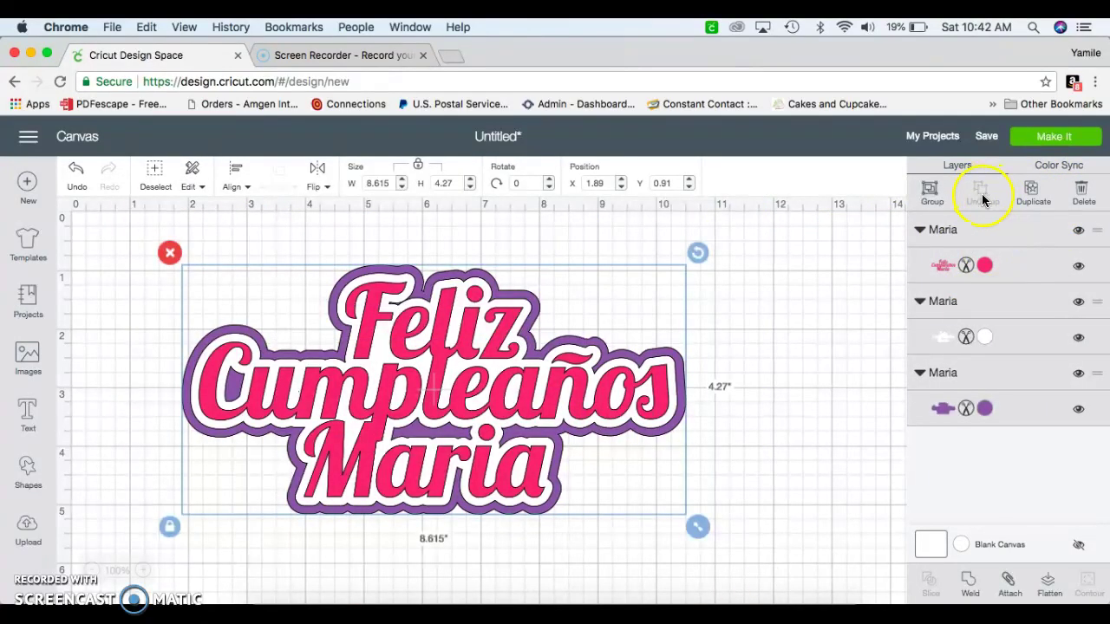
{"action": "left_click", "coordinate": [932, 192]}
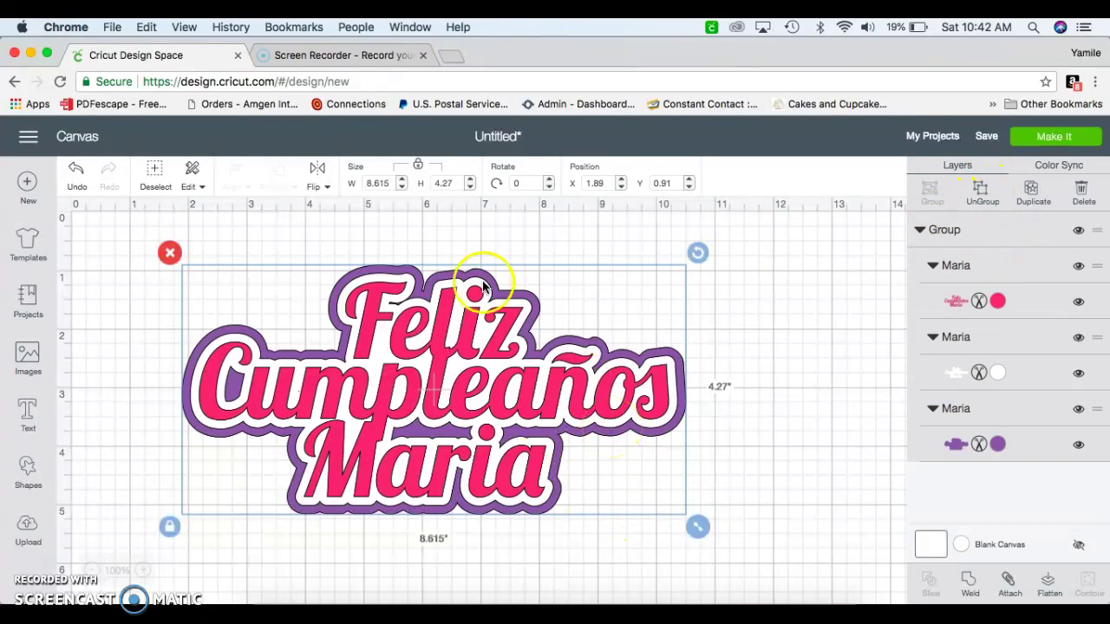
Resize the grouped design to 7 inches wide by 3.469 inches tall
{"action": "double_click", "coordinate": [380, 182]}
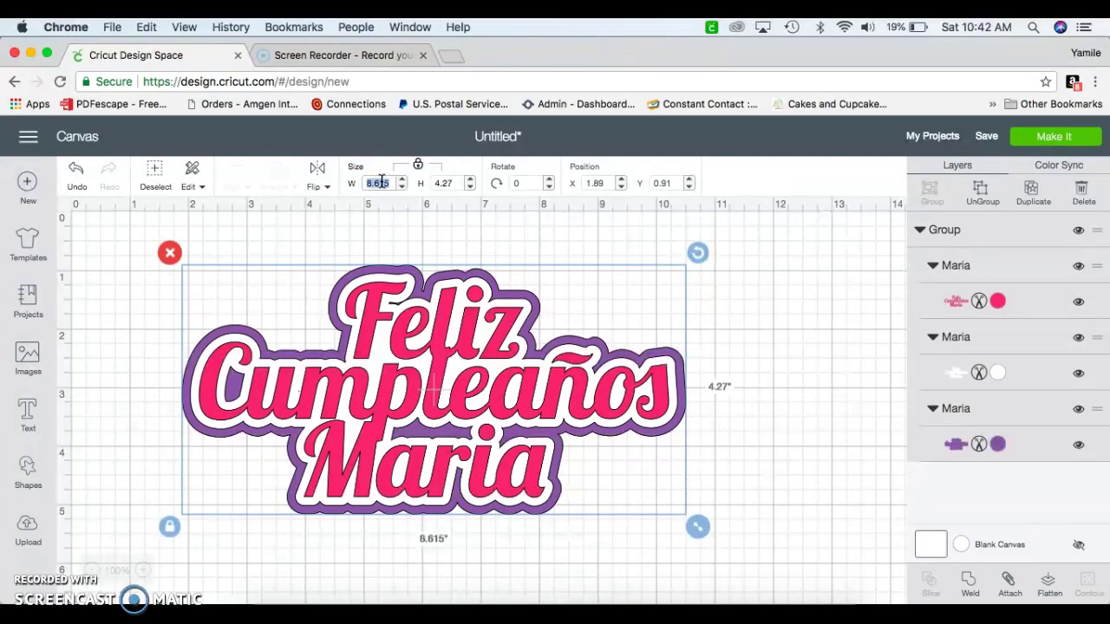
{"action": "type", "text": "6"}
{"action": "key", "text": "Return"}
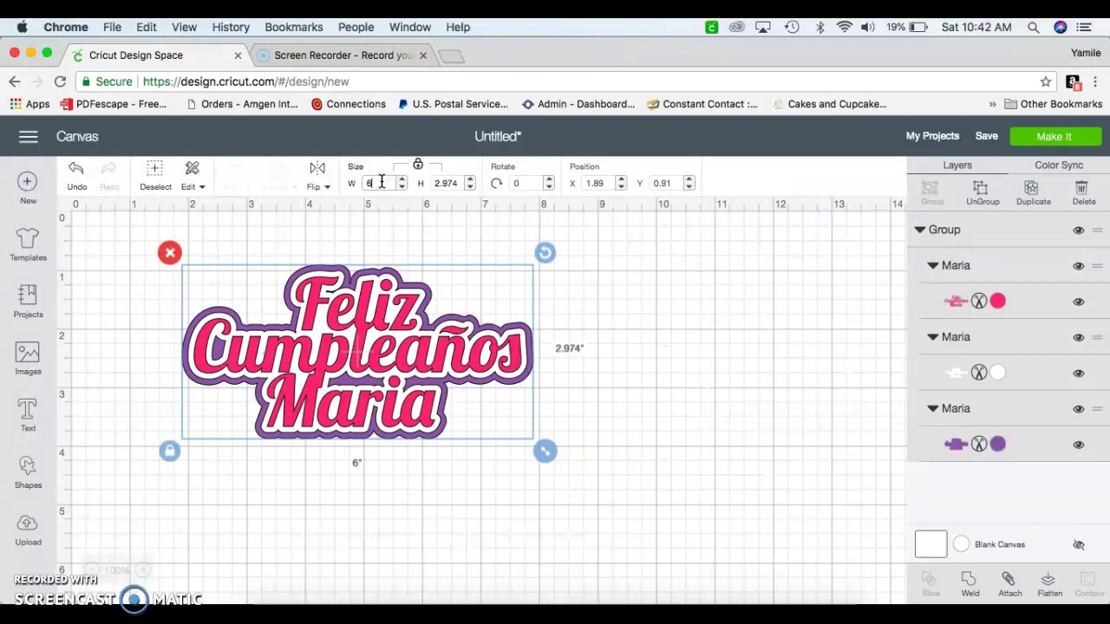
{"action": "left_click", "coordinate": [378, 182]}
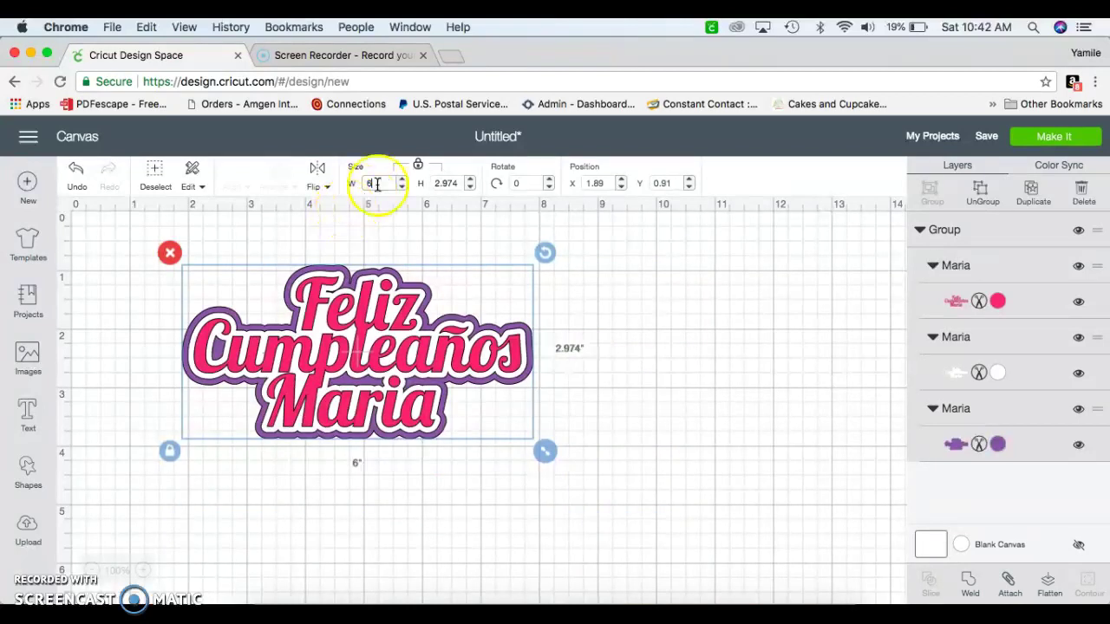
{"action": "type", "text": "7"}
{"action": "key", "text": "Return"}
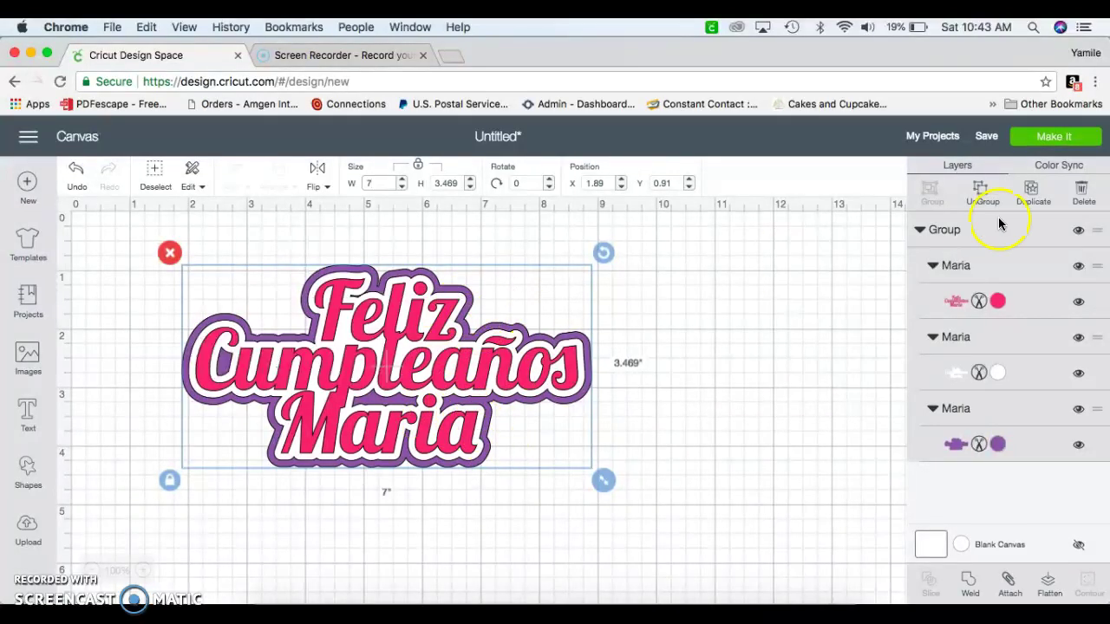
{"action": "left_click", "coordinate": [1059, 137]}
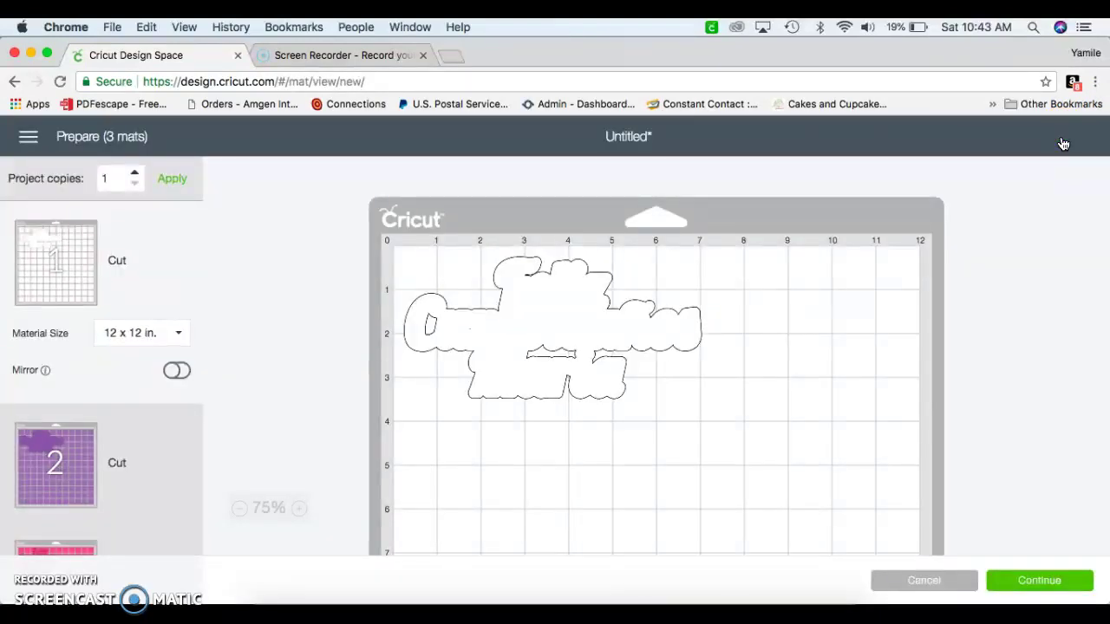
{"action": "left_click", "coordinate": [84, 482]}
{"action": "scroll", "coordinate": [136, 416], "scroll_direction": "down", "scroll_amount": 3}
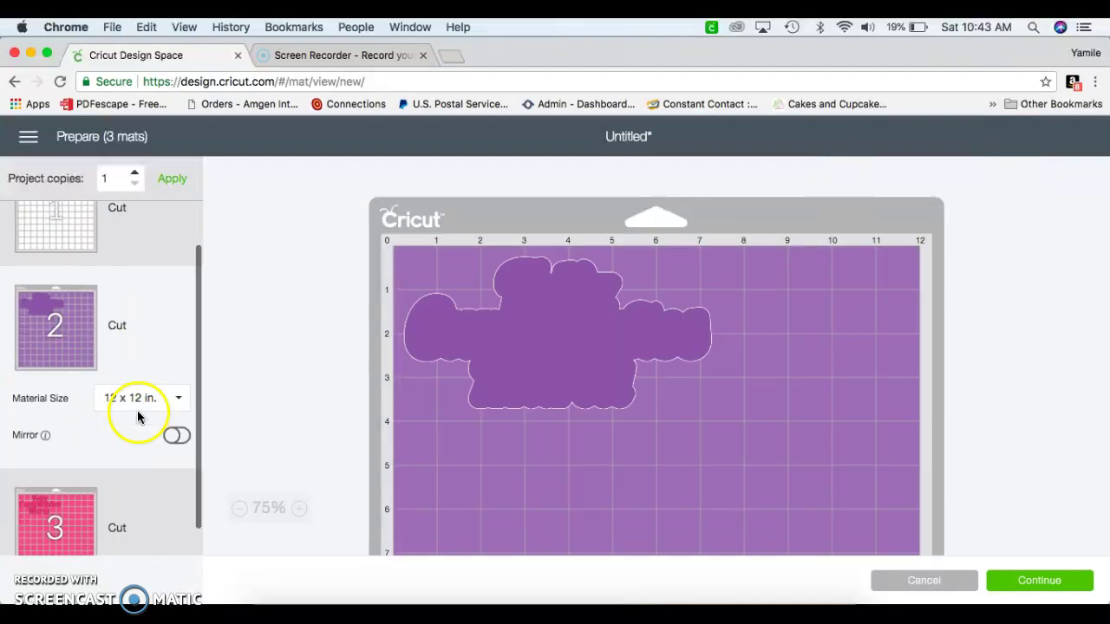
{"action": "left_click", "coordinate": [148, 502]}
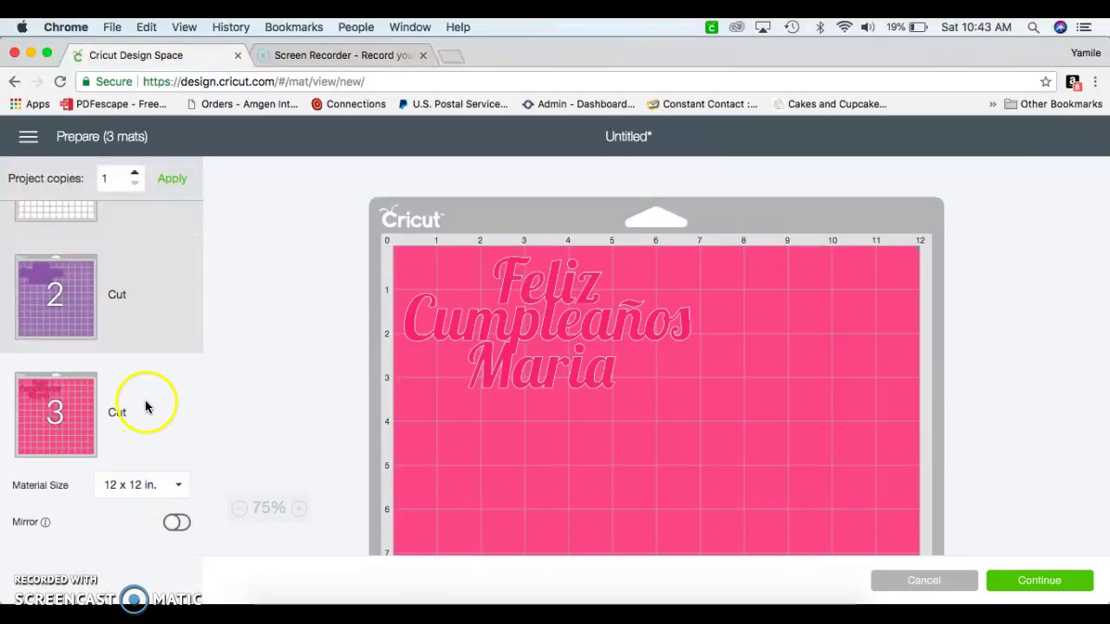
{"action": "left_click", "coordinate": [149, 319]}
{"action": "left_click", "coordinate": [150, 230]}
{"action": "left_click", "coordinate": [925, 589]}
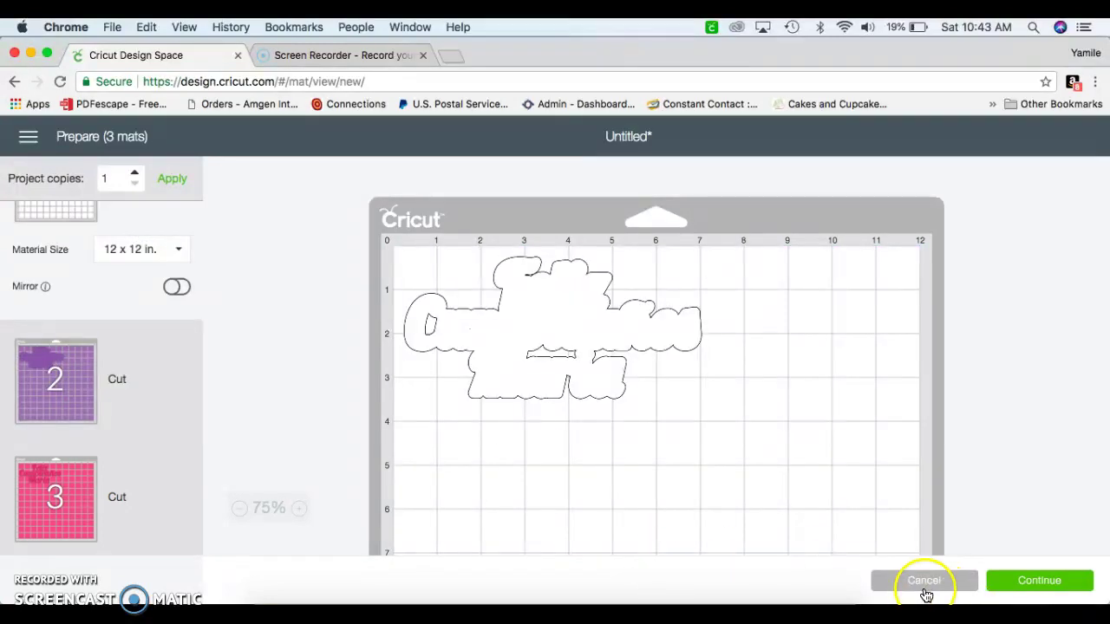